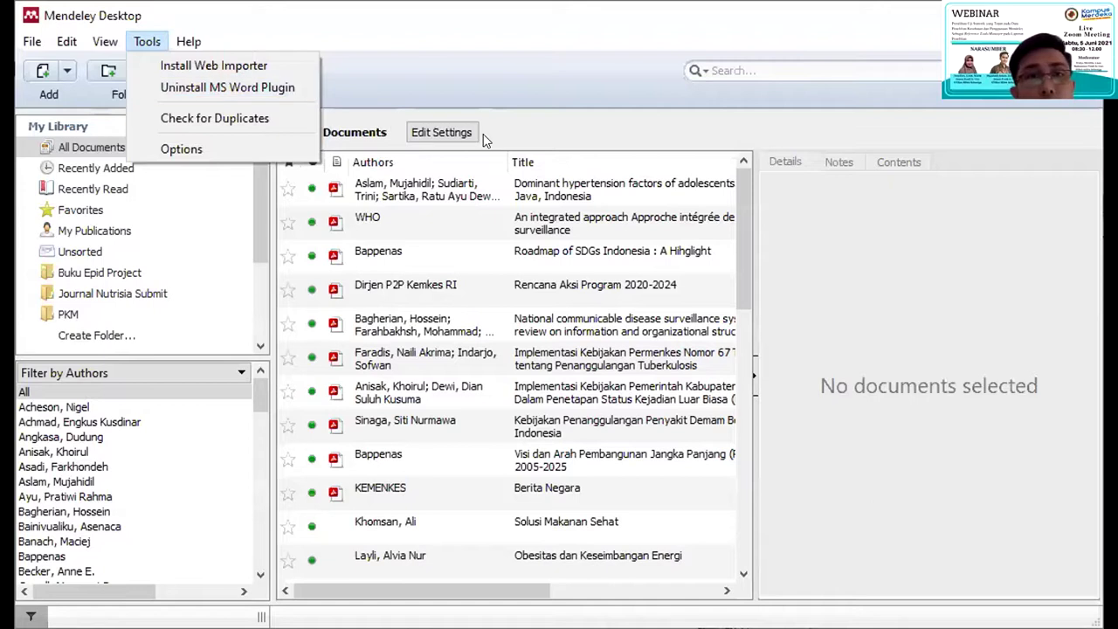
Step: Switch to the blank Word document and enter the placeholder text "Kjdfjehjlfhklewfklehklfhklefkqe" followed by a space
click(739, 211)
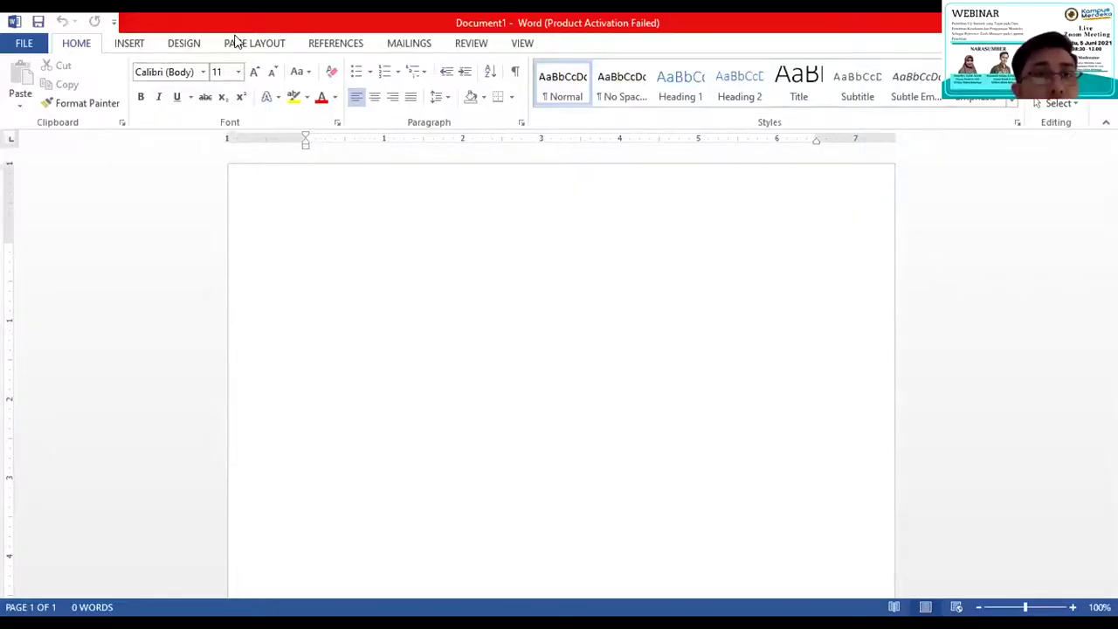
click(337, 43)
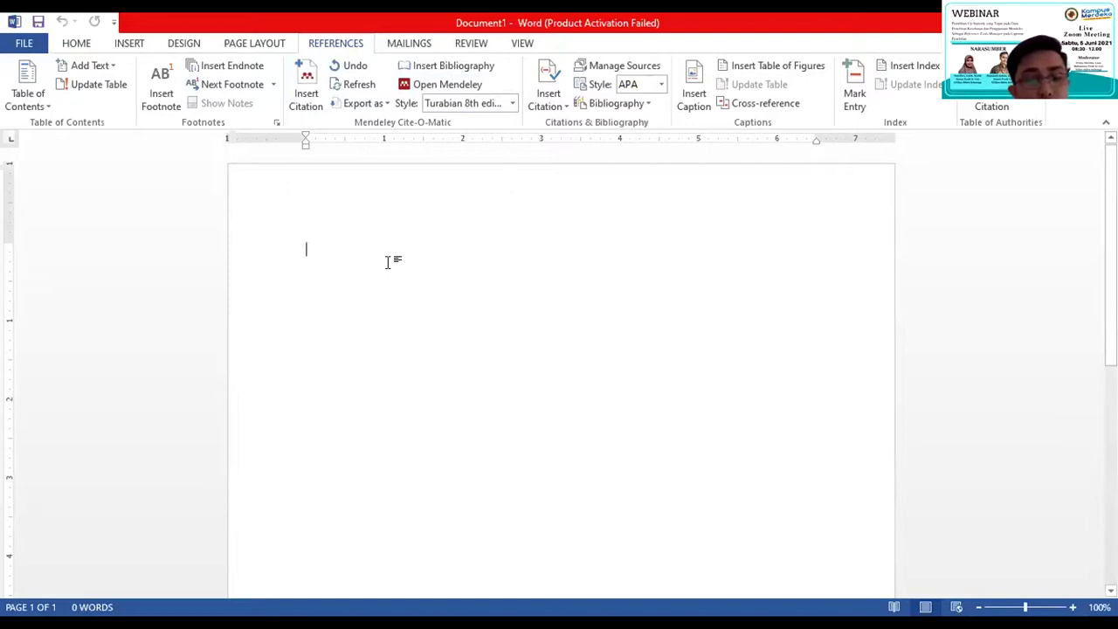
text(kjdfjehjlfh)
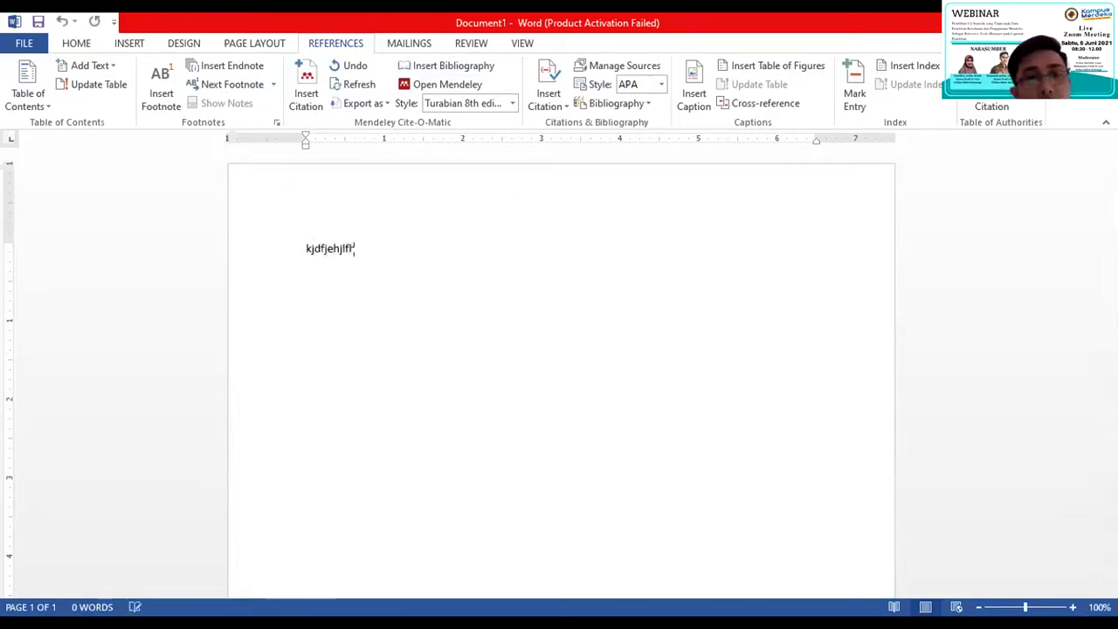
text(klewfklehklfhklefkge)
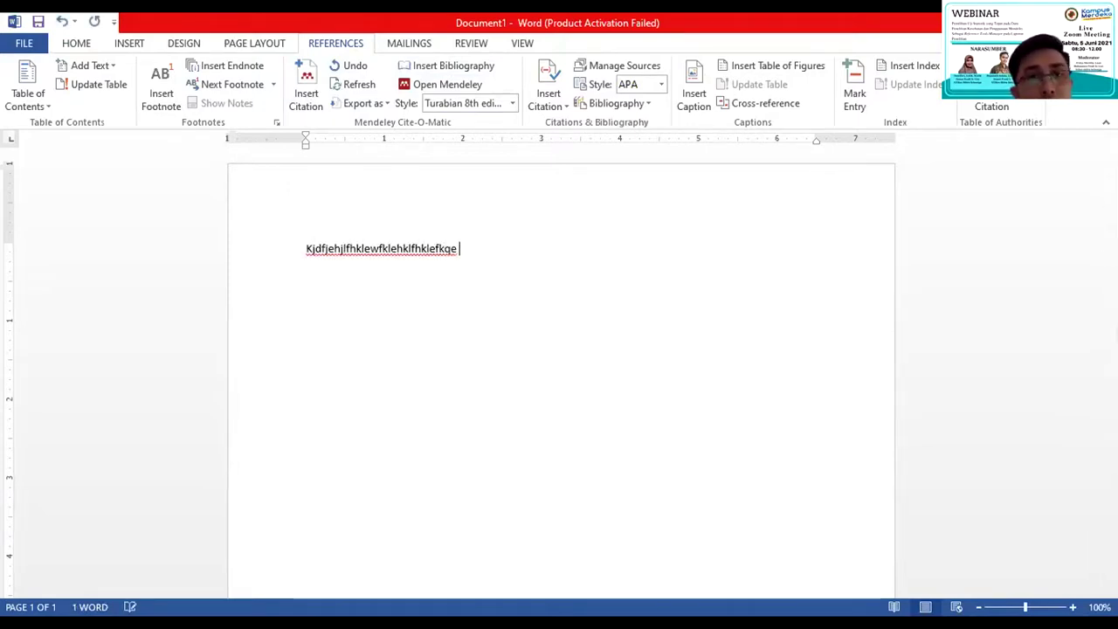
Step: Insert the Mendeley citation for the adolescent hypertension article after the placeholder text, using the American Sociological Association 6th edition style
click(308, 81)
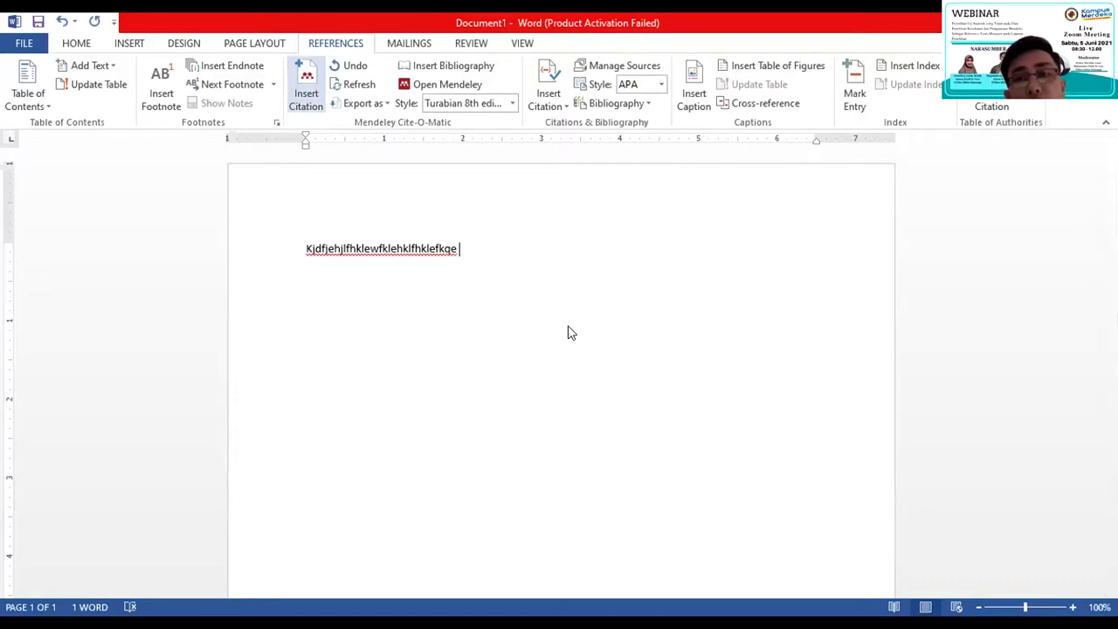
click(311, 103)
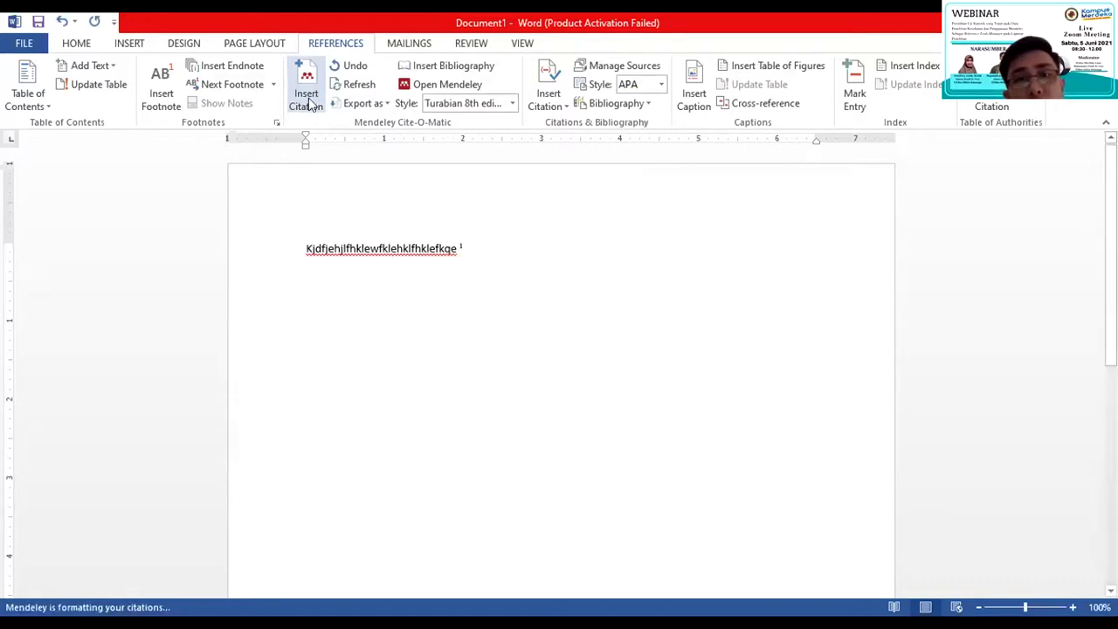
click(514, 104)
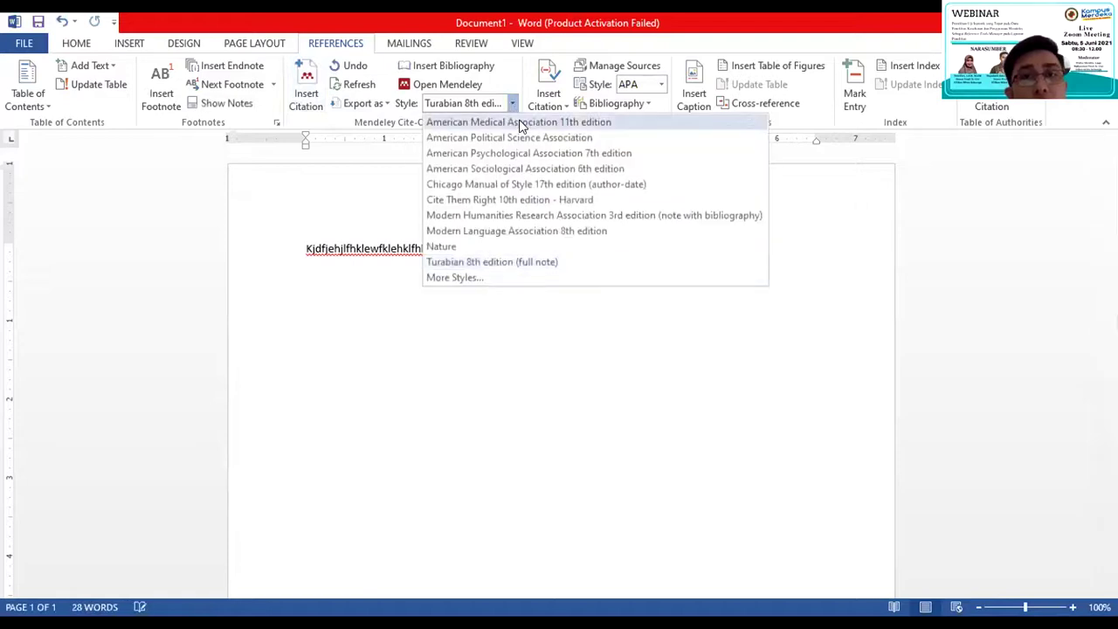
click(517, 168)
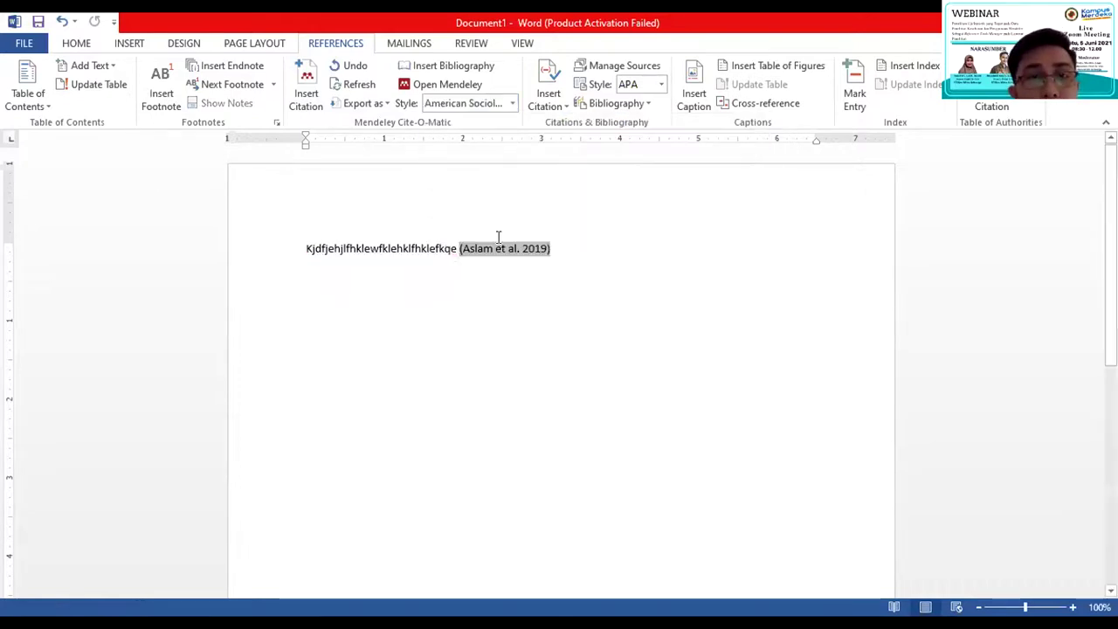
click(562, 250)
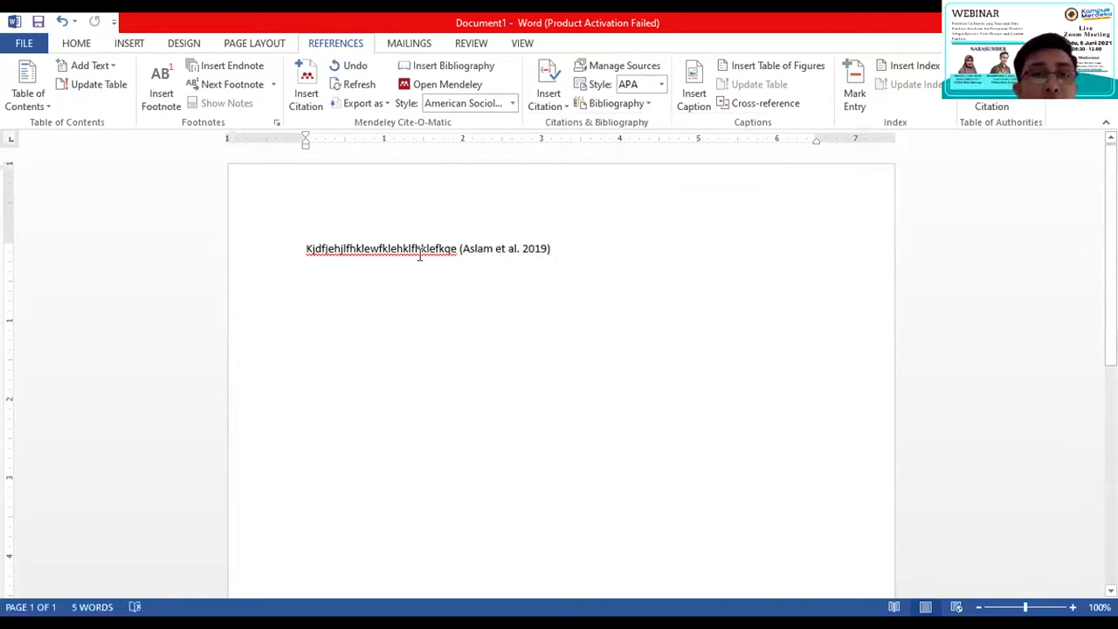
click(512, 248)
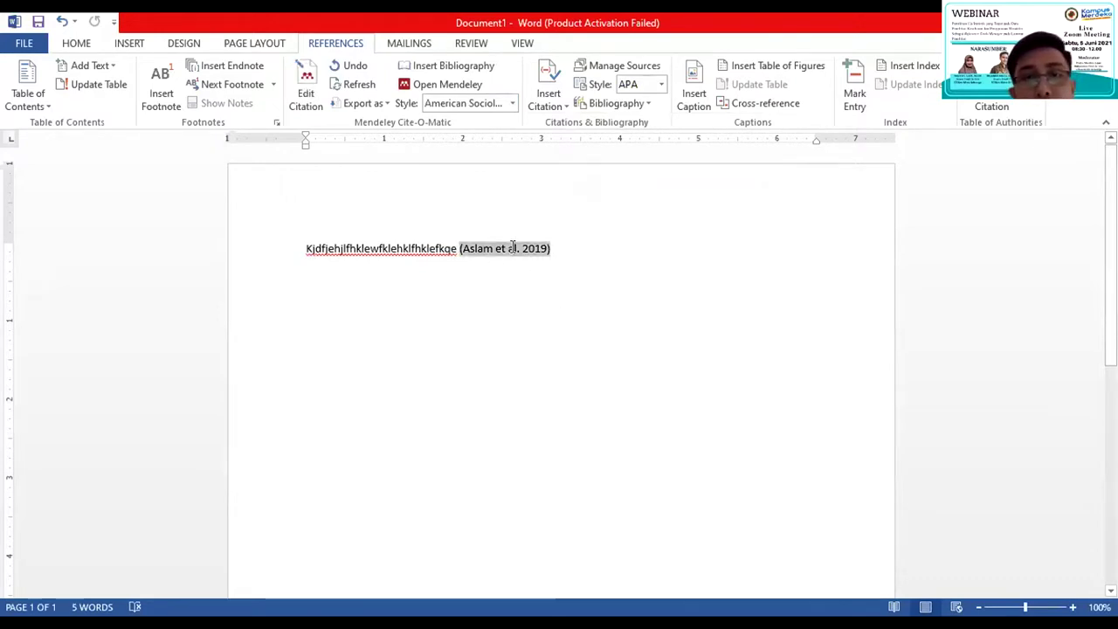
click(562, 247)
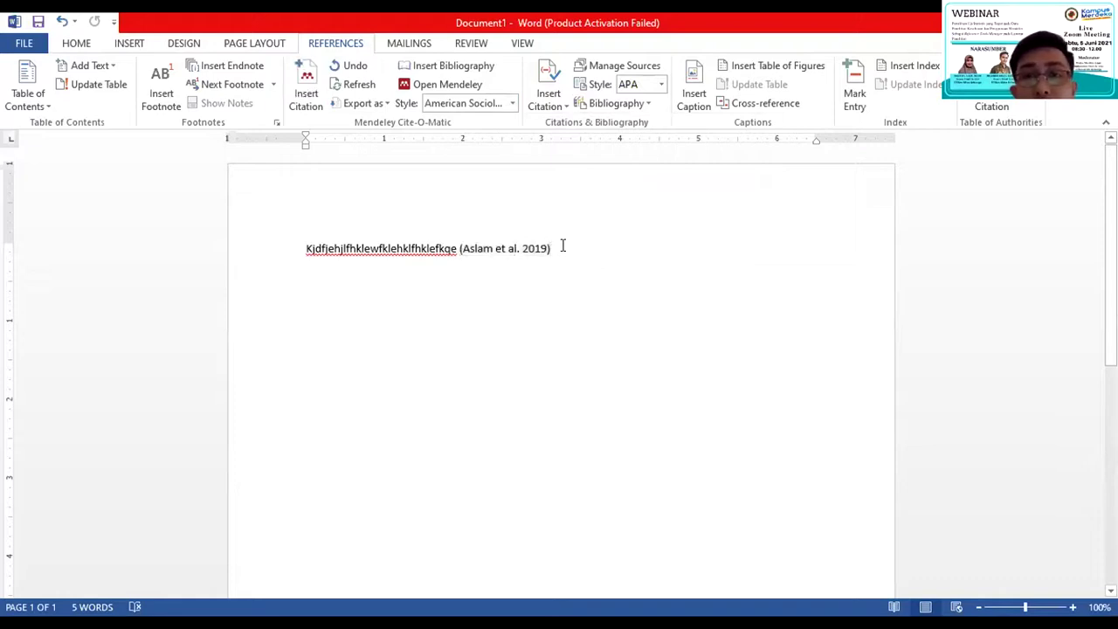
Step: Add the heading "Daftar pustaka" on a new line below the cited text
key(Return)
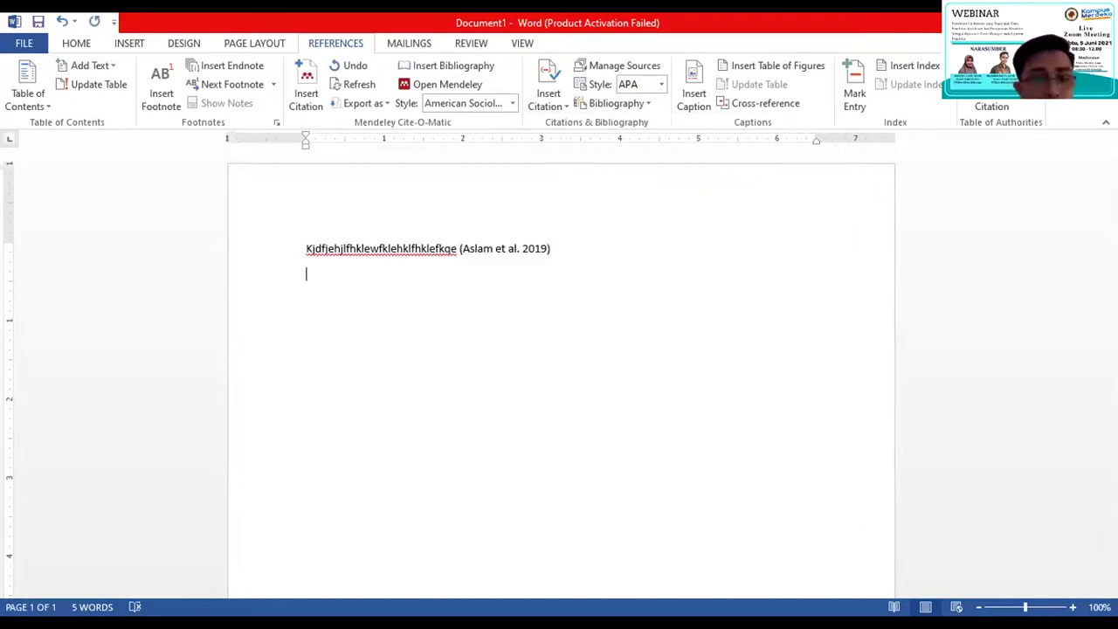
text(daftar p)
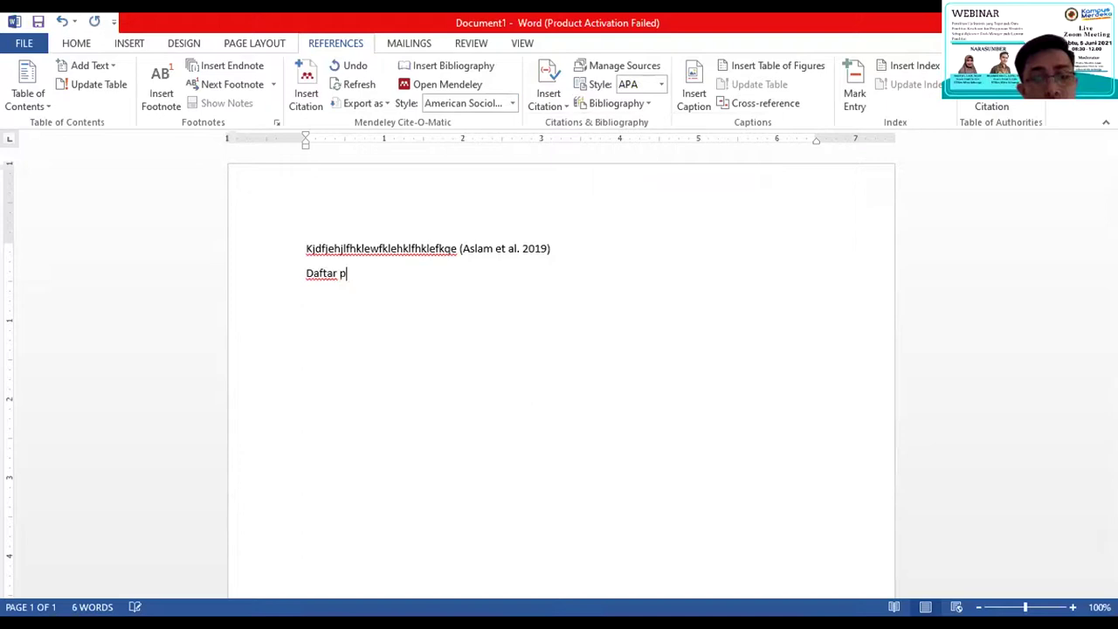
text(ustka)
key(BackSpace)
key(BackSpace)
key(BackSpace)
key(BackSpace)
text(taka)
key(Return)
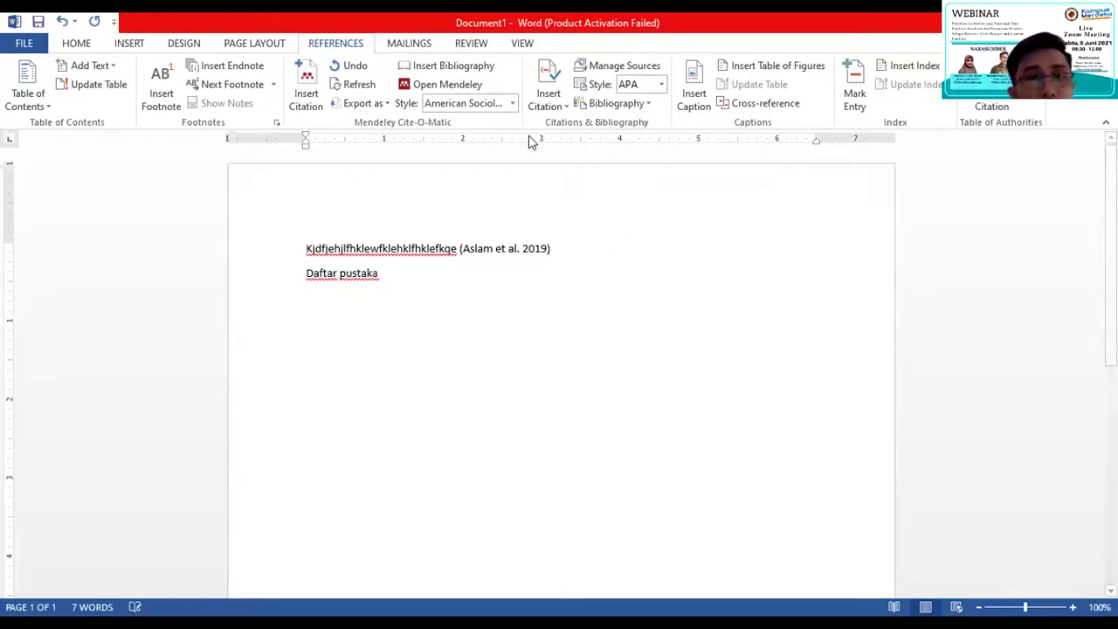
Step: Insert the Mendeley bibliography under the "Daftar pustaka" heading and add a line break after its entry
click(447, 68)
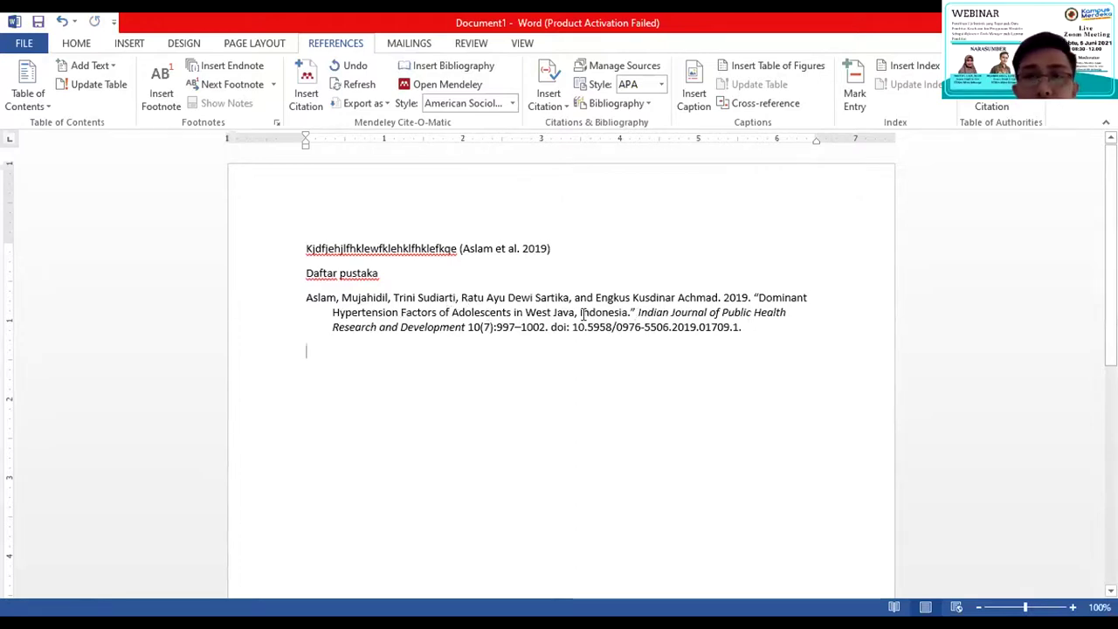
click(745, 329)
key(Return)
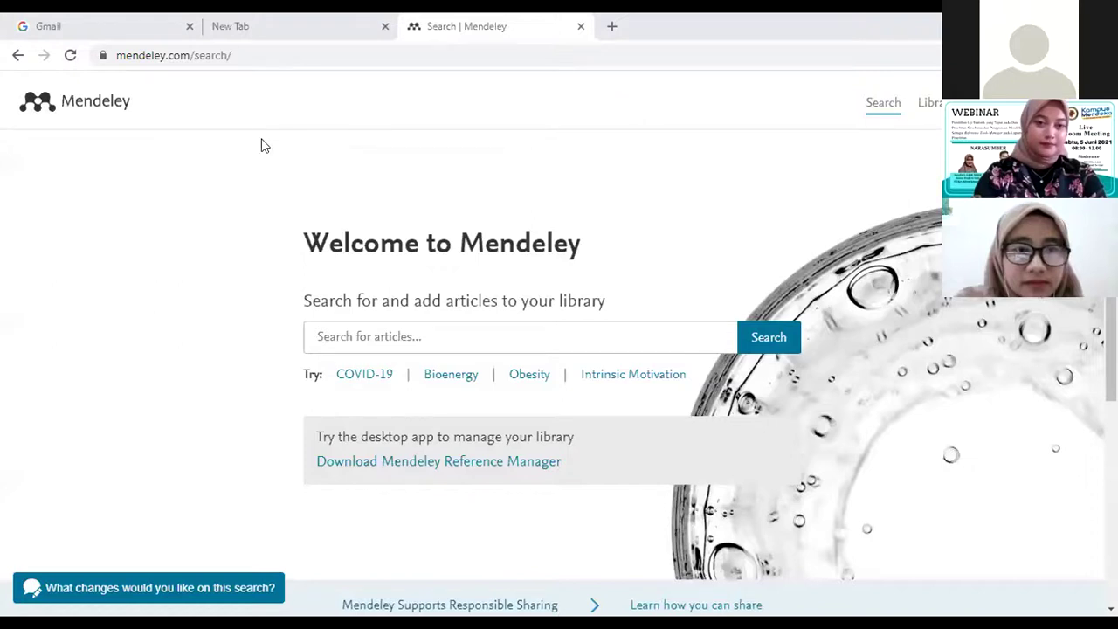
Step: Switch to Mendeley Desktop and open the installation page for the Web Importer
click(237, 55)
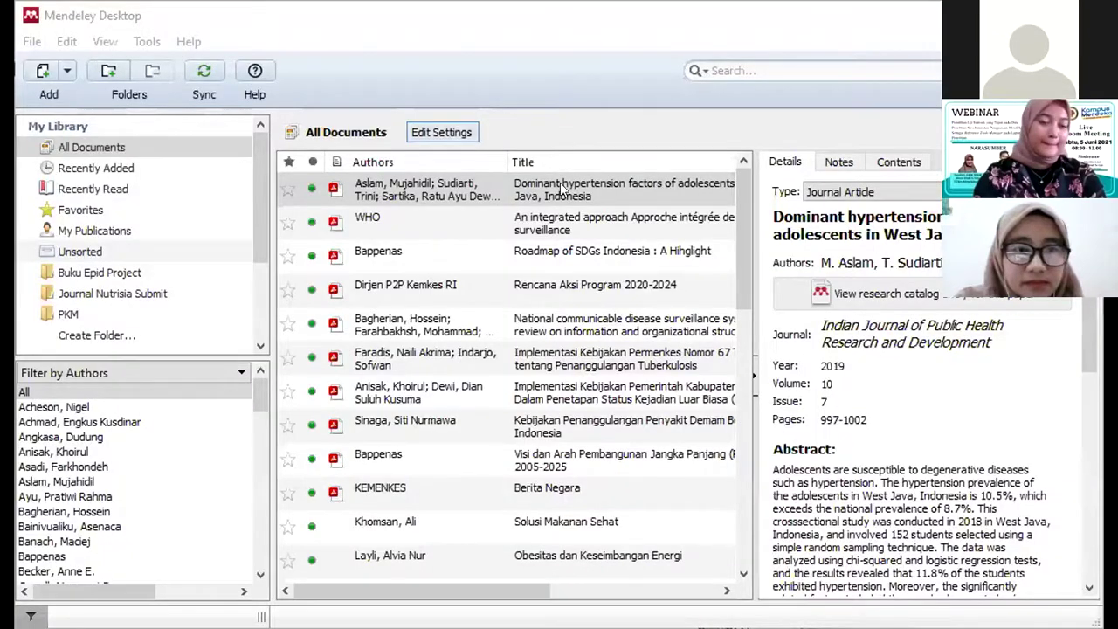
key(Down)
key(Down)
click(147, 42)
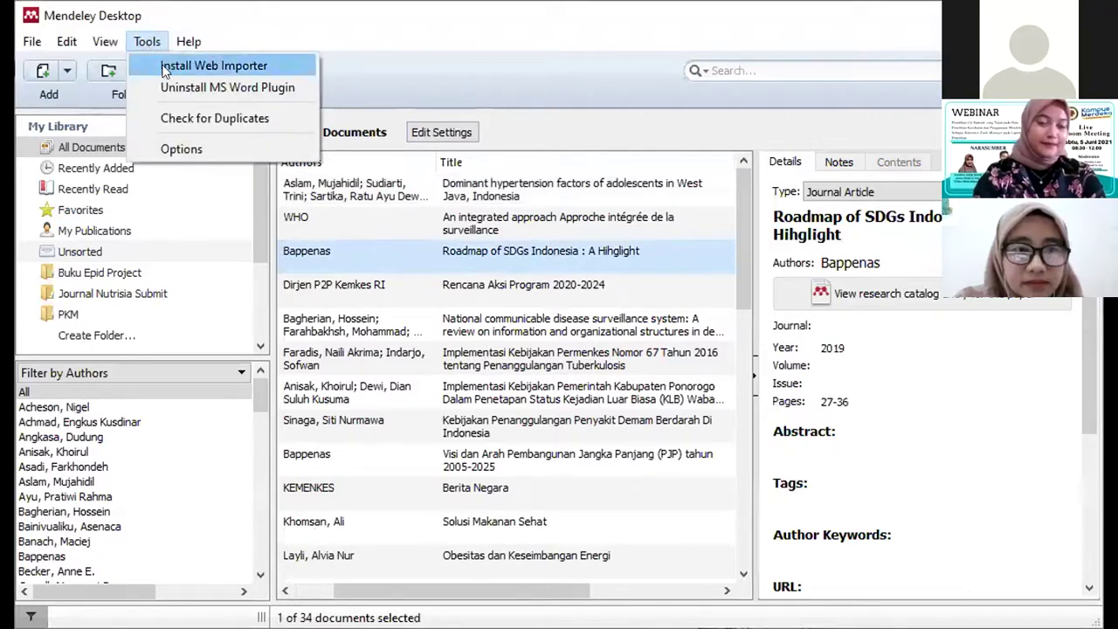
click(163, 68)
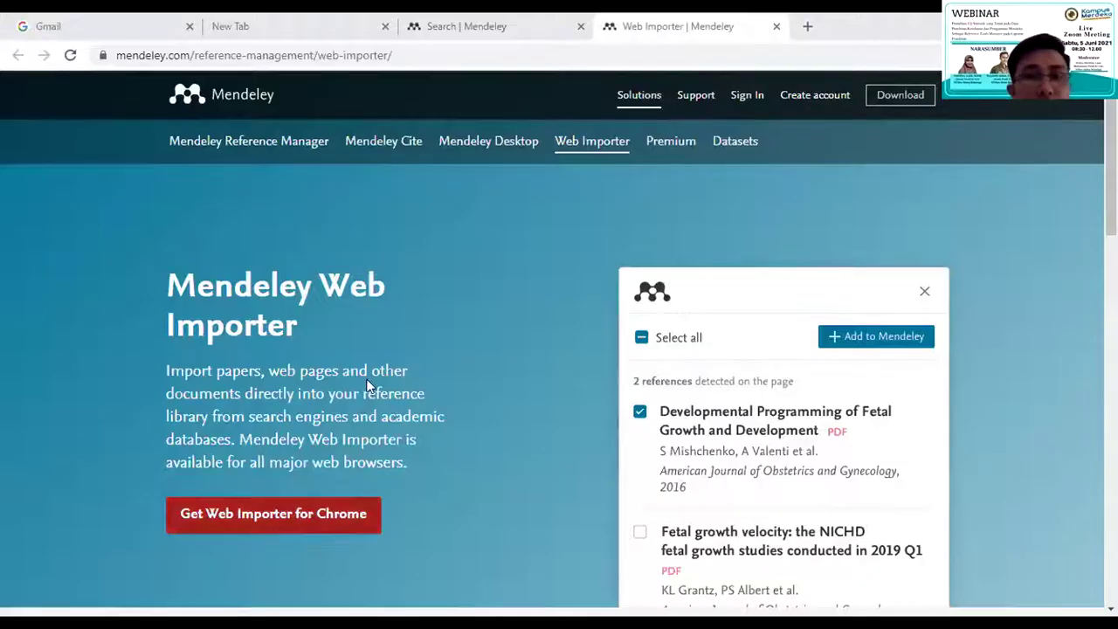
Step: Open the Chrome Web Store page for Mendeley Web Importer and launch the extension from the browser's extension list
click(301, 517)
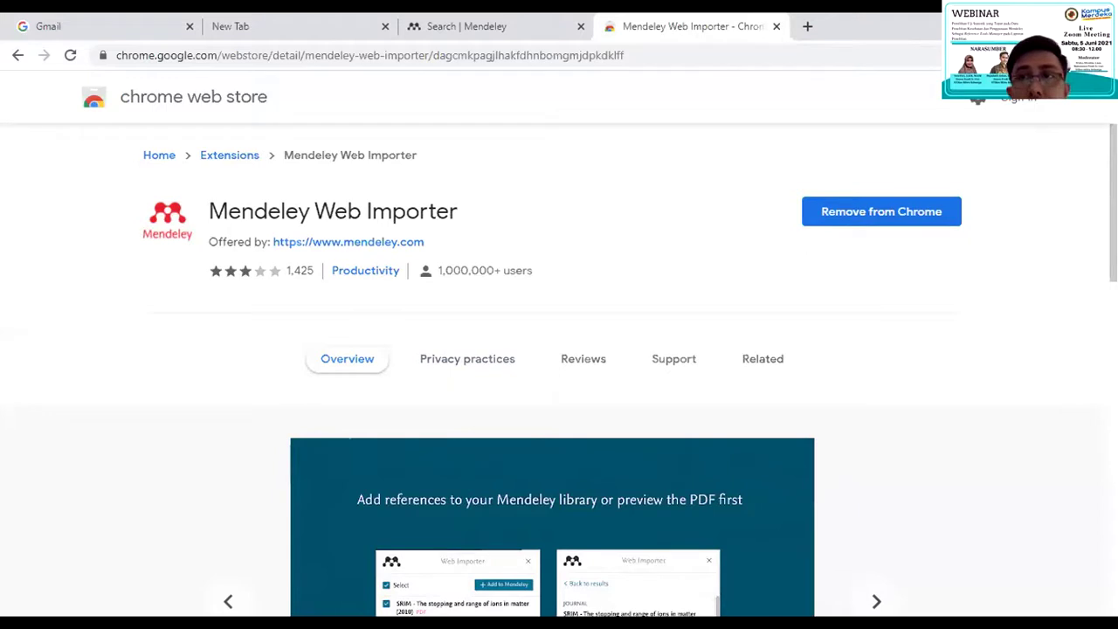
click(1047, 55)
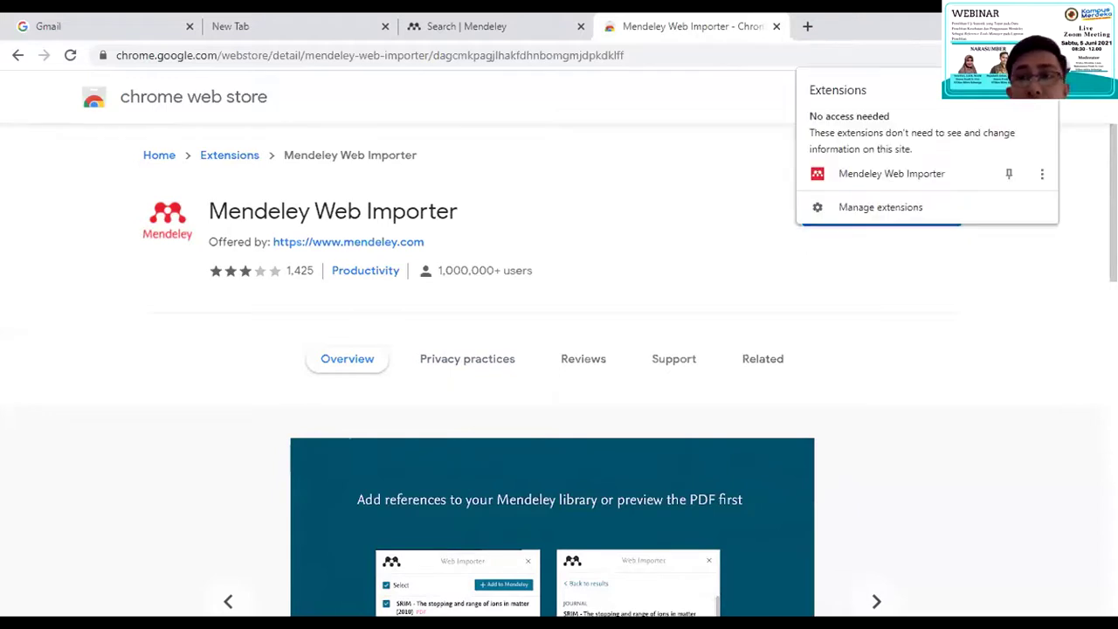
click(907, 178)
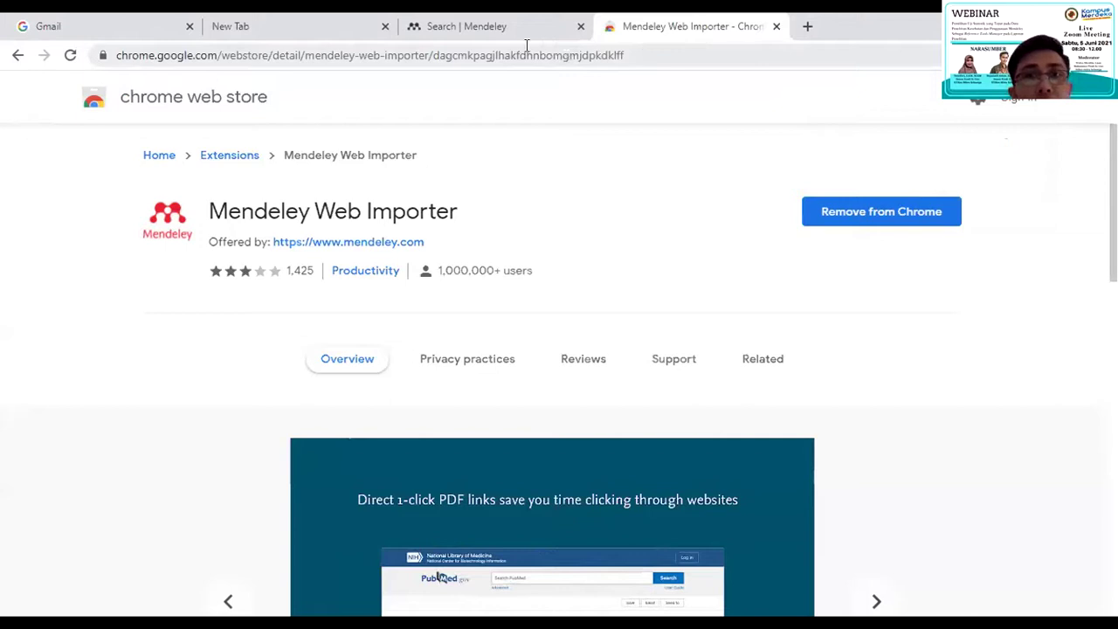
Step: Go to sciencedirect.com and search for articles with the keyword "nutrition"
click(564, 55)
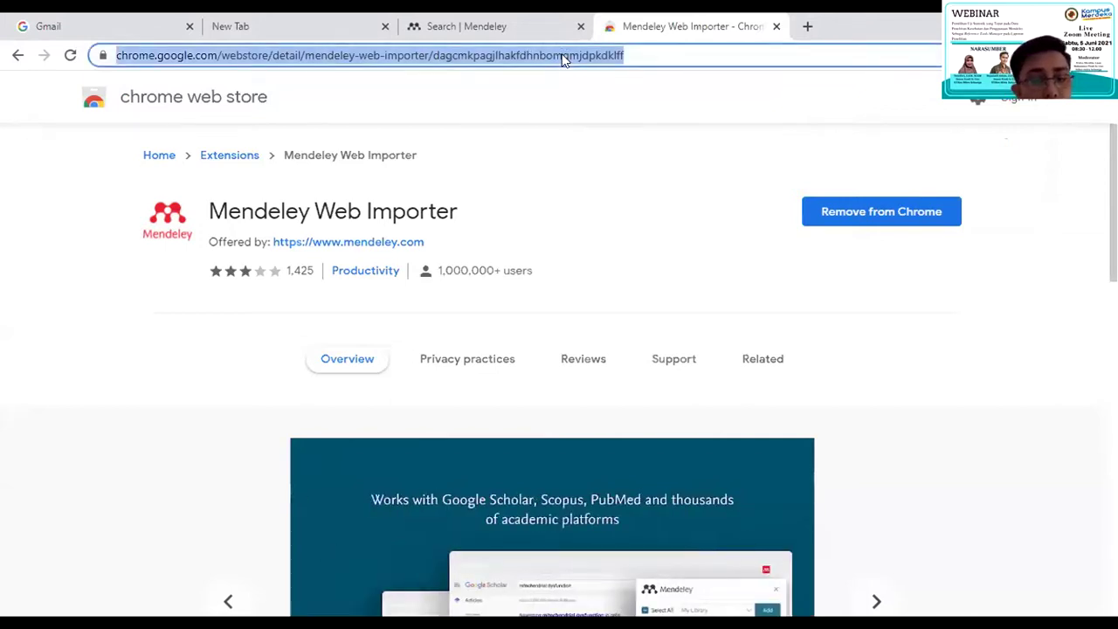
text(science)
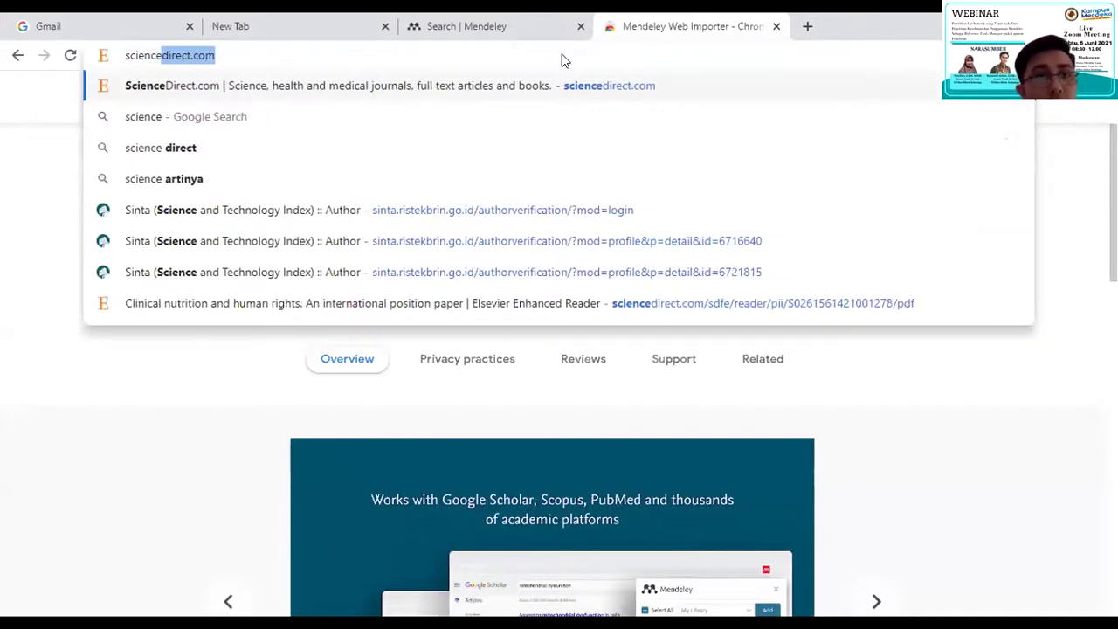
key(Return)
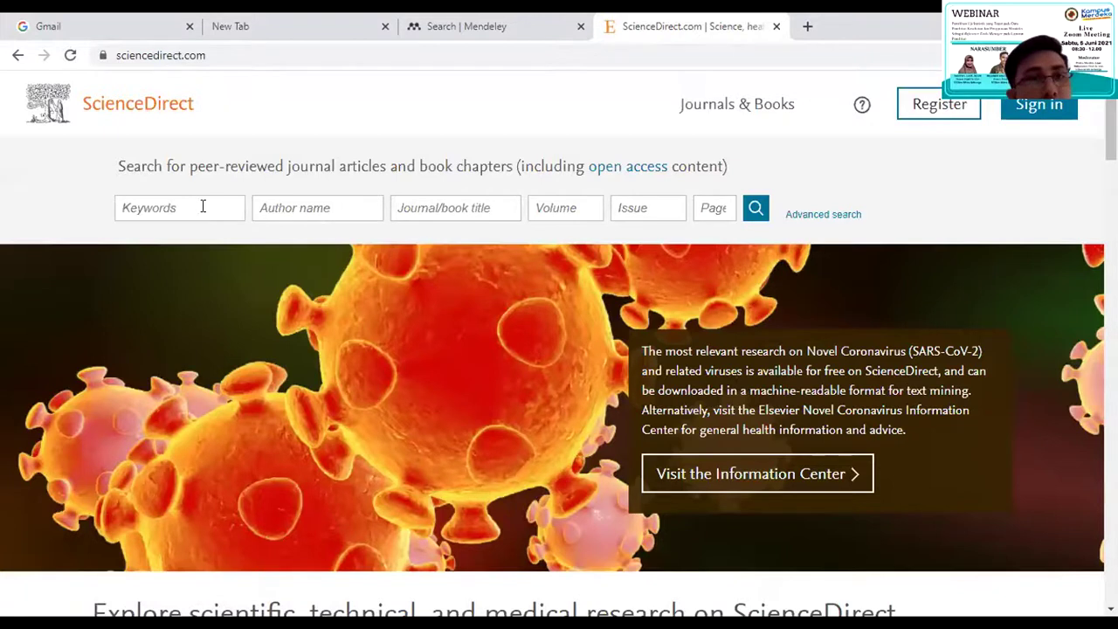
click(203, 207)
click(186, 297)
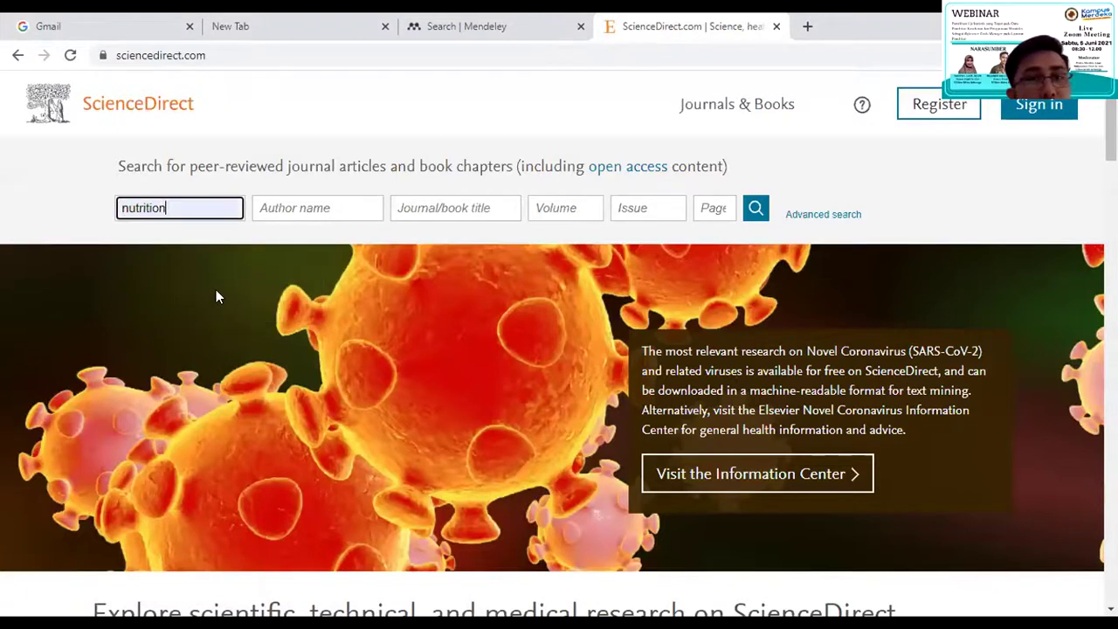
click(755, 208)
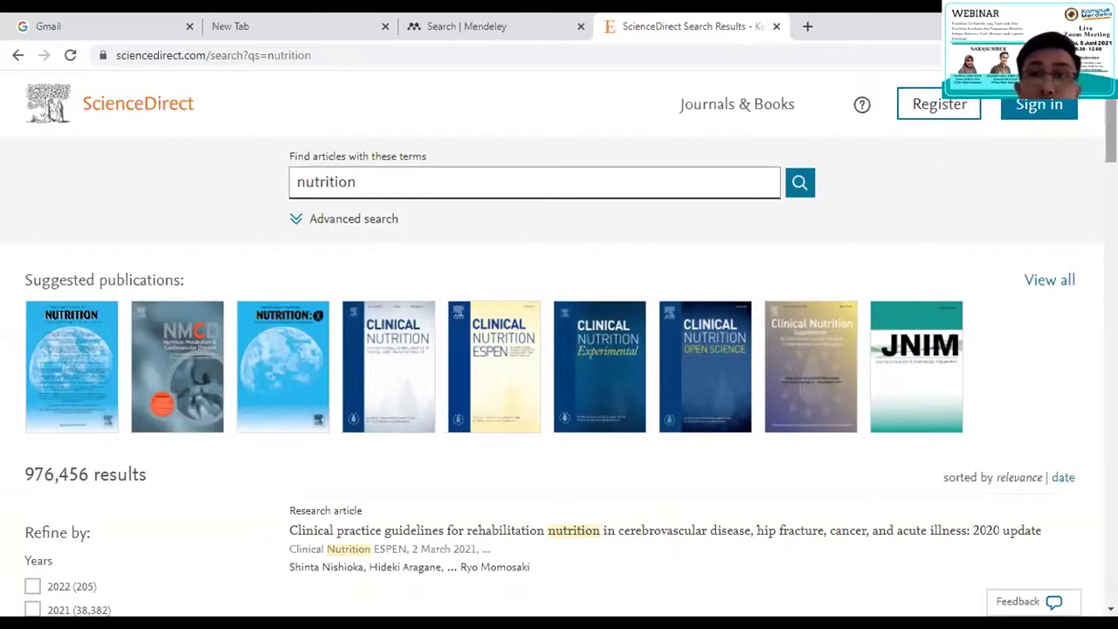
Step: Open the PDF of "Nutrition guidelines for critically ill adults admitted with COVID-19: Is there consensus?" from the search results
scroll(828, 195, down, 2)
scroll(559, 350, down, 1)
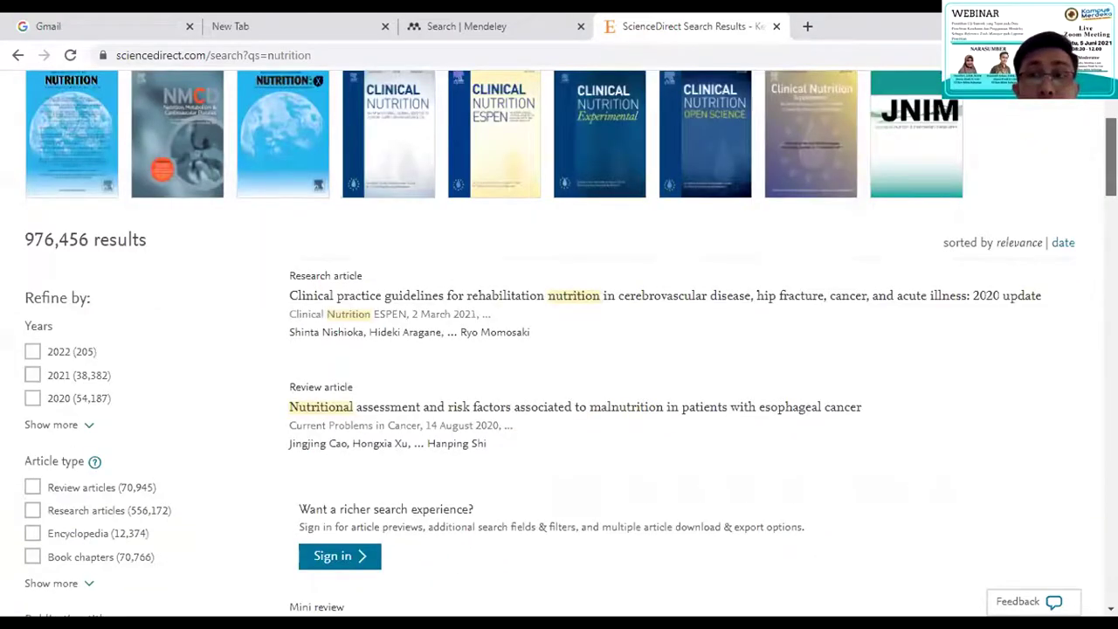
scroll(559, 350, down, 1)
scroll(560, 349, down, 3)
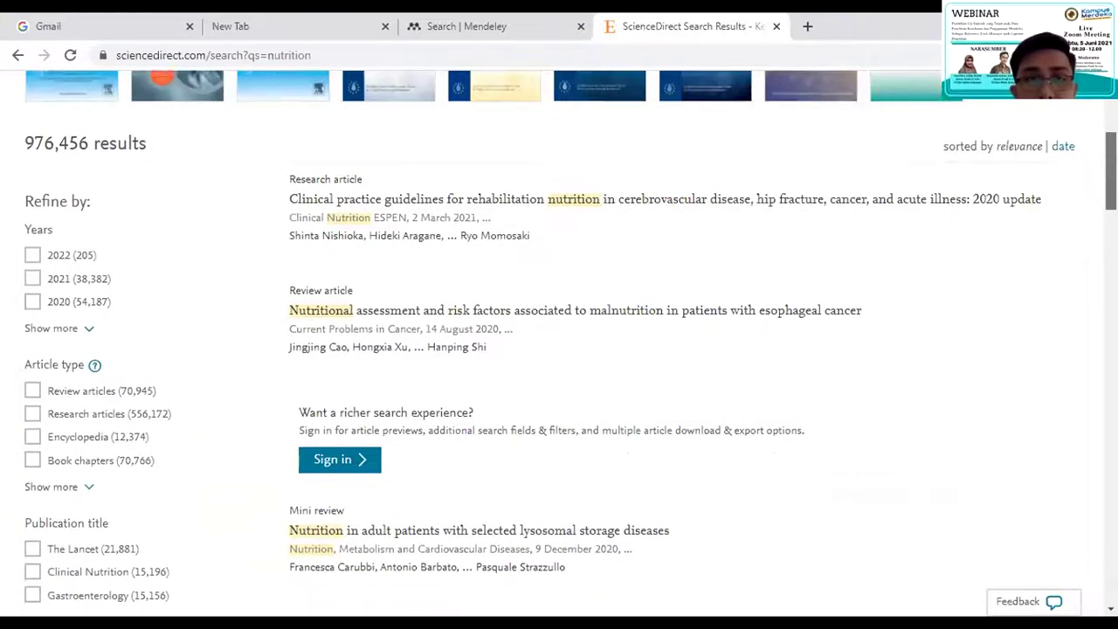
scroll(559, 350, down, 5)
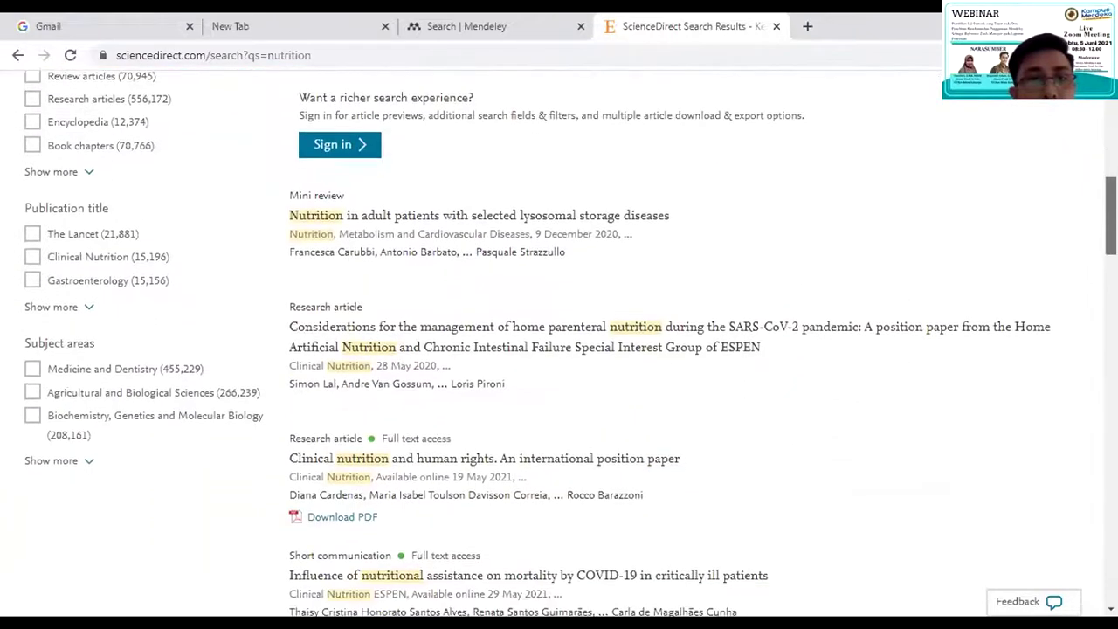
scroll(559, 349, down, 1)
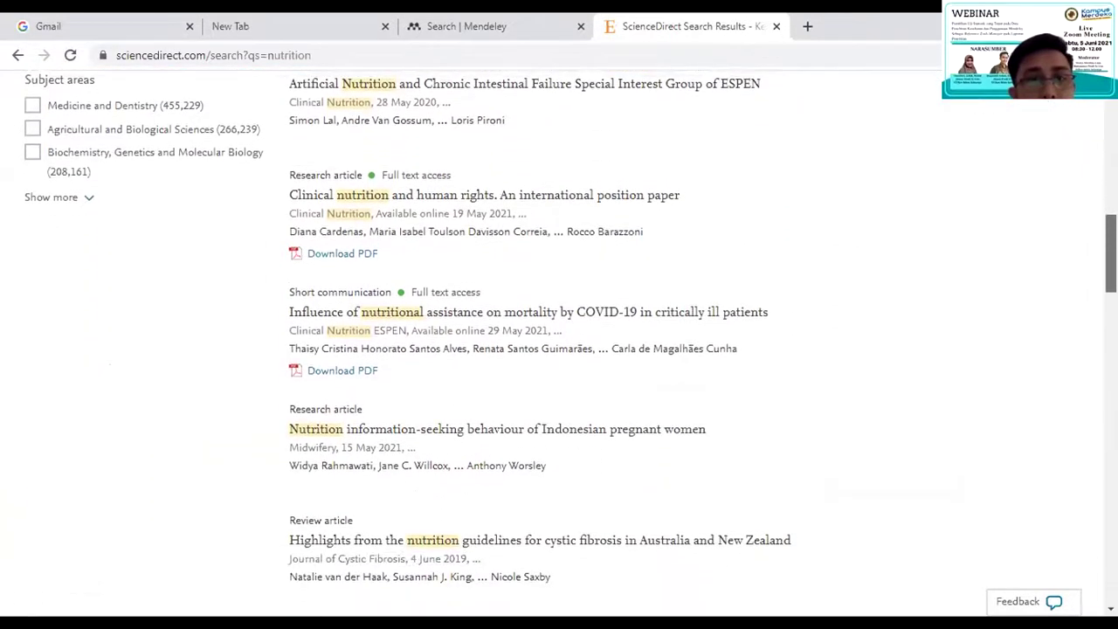
scroll(559, 349, down, 1)
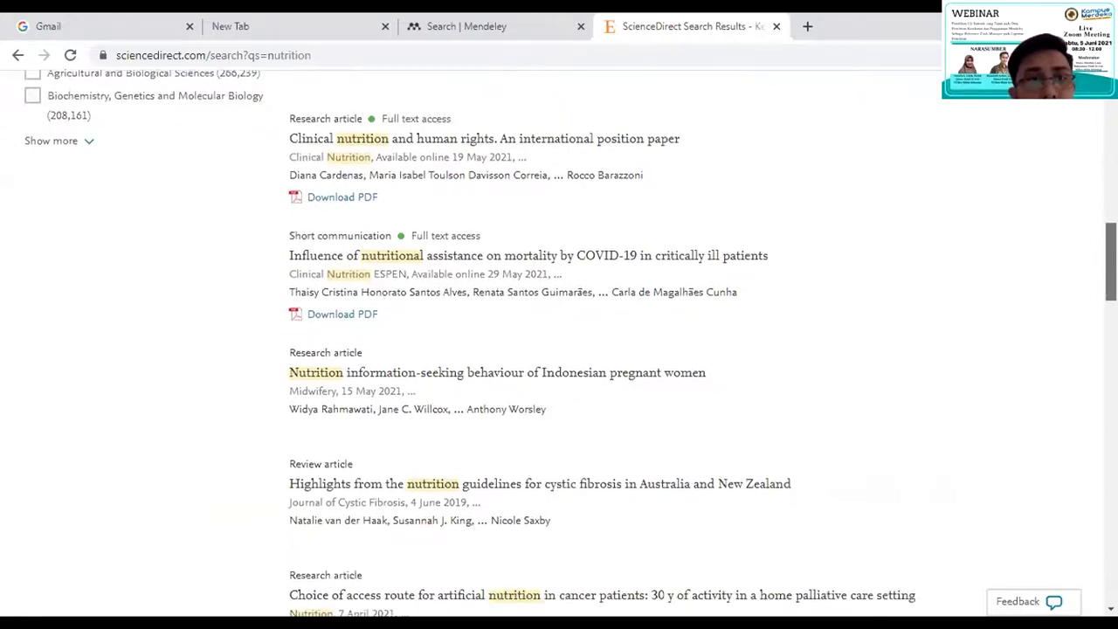
scroll(560, 349, down, 2)
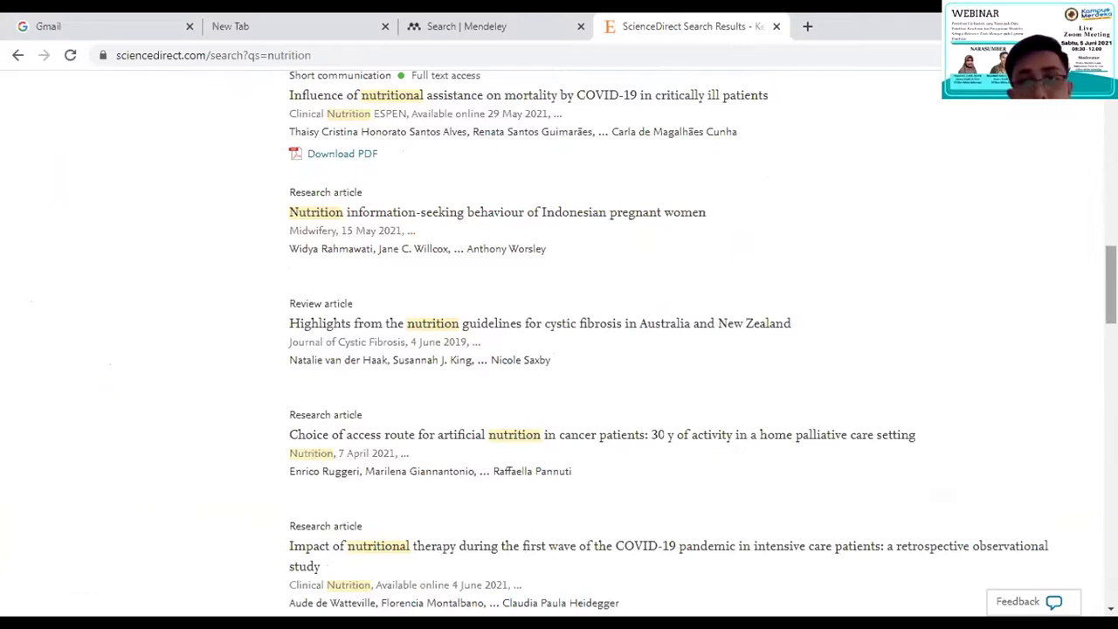
scroll(612, 341, down, 5)
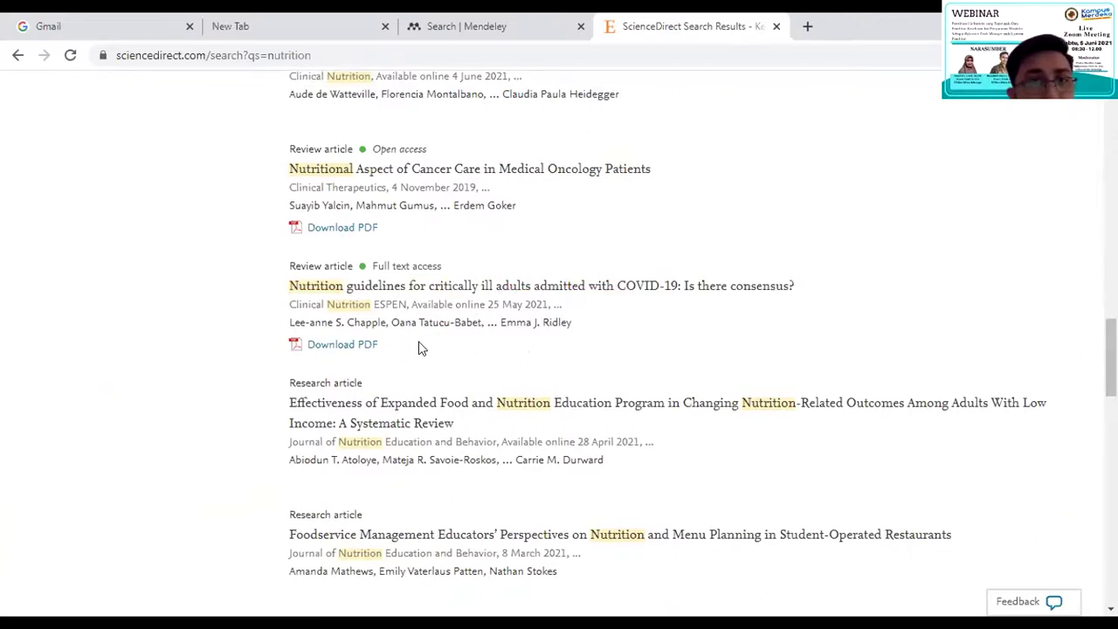
click(340, 348)
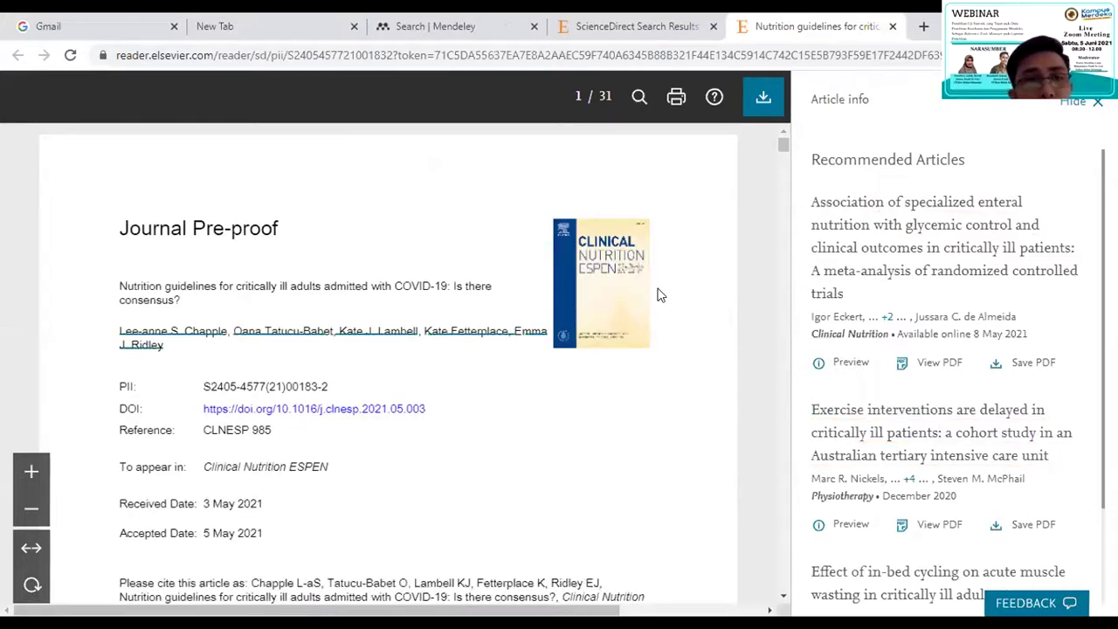
Step: Download the PDF of the open COVID-19 nutrition guidelines article and launch Mendeley Web Importer on its page
mouse_move(783, 141)
mouse_down()
mouse_move(782, 211)
mouse_move(784, 142)
mouse_up()
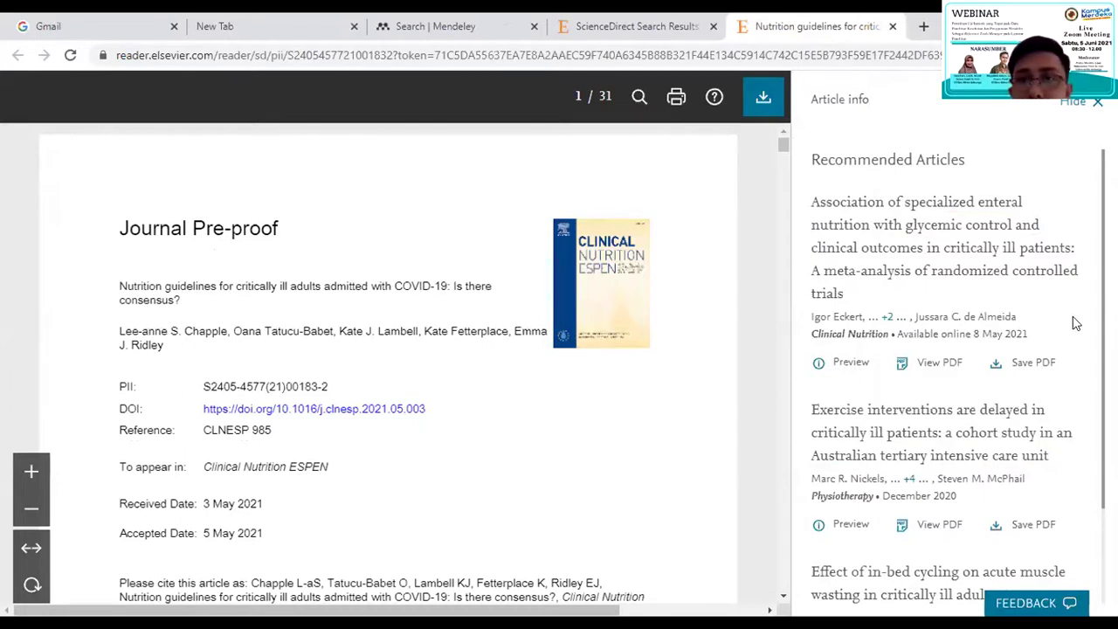
click(762, 98)
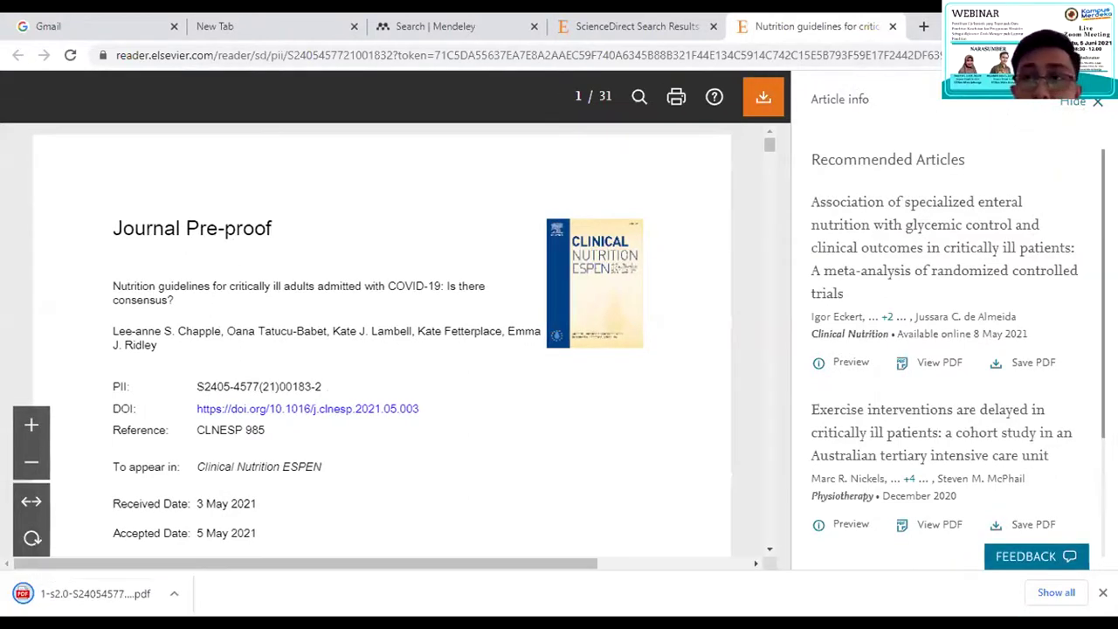
click(1045, 55)
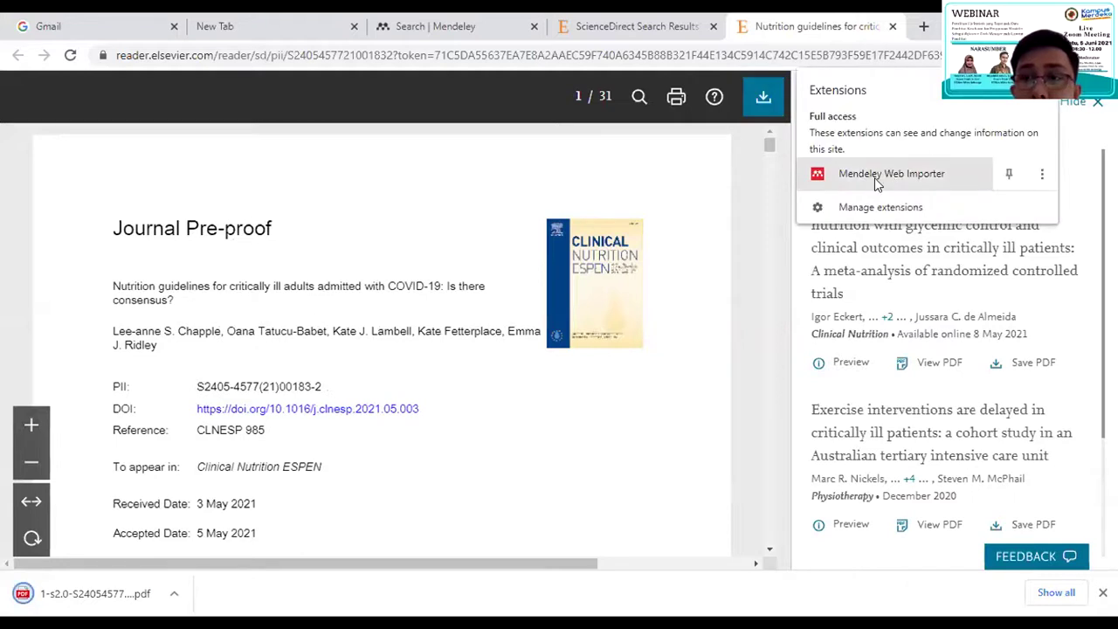
click(876, 181)
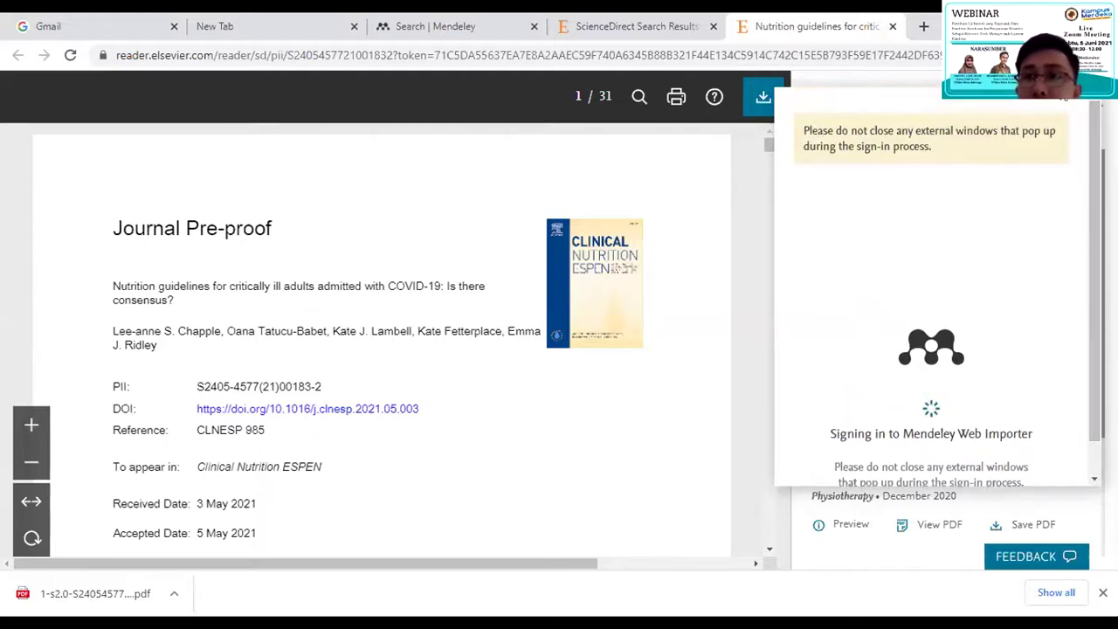
click(1045, 55)
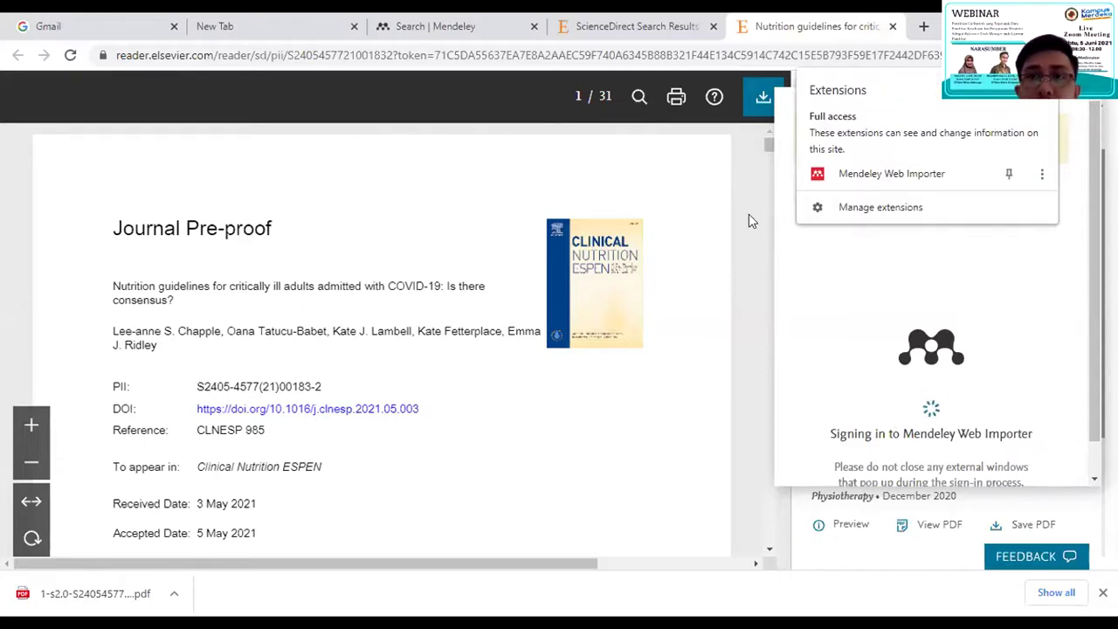
click(874, 263)
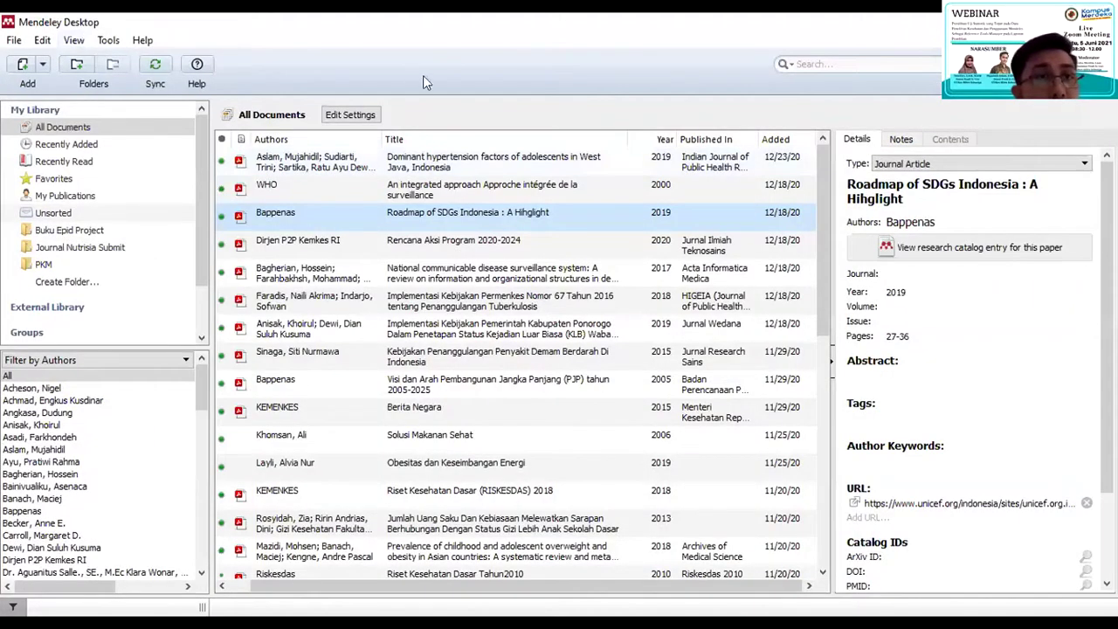
Step: Add the file nutrients-12-01314 from the Downloads folder to the Mendeley Desktop library
click(15, 42)
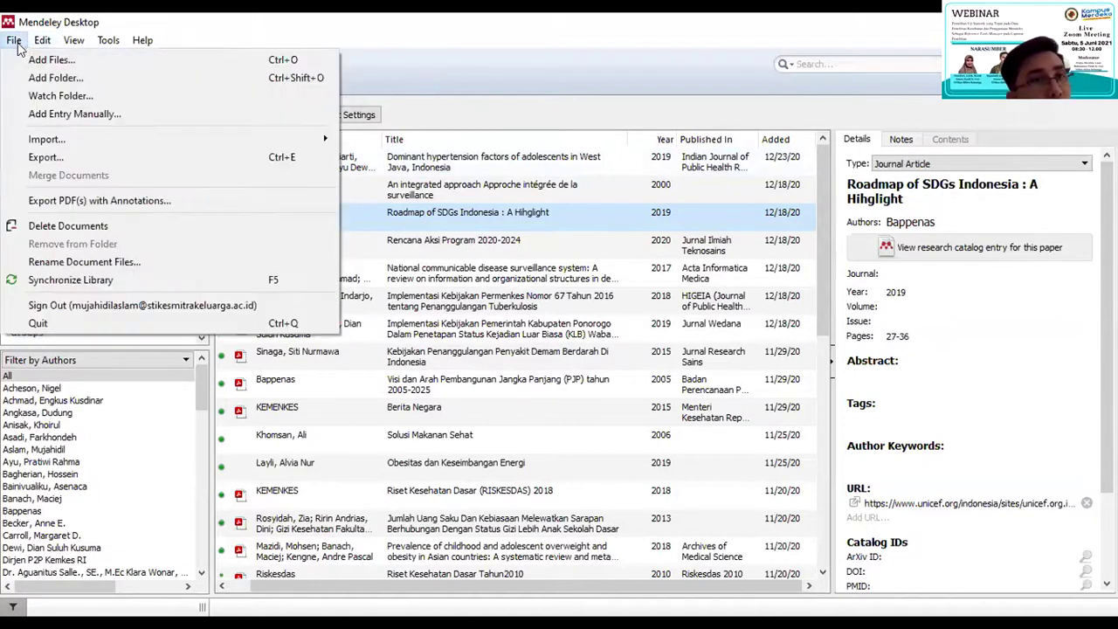
click(33, 60)
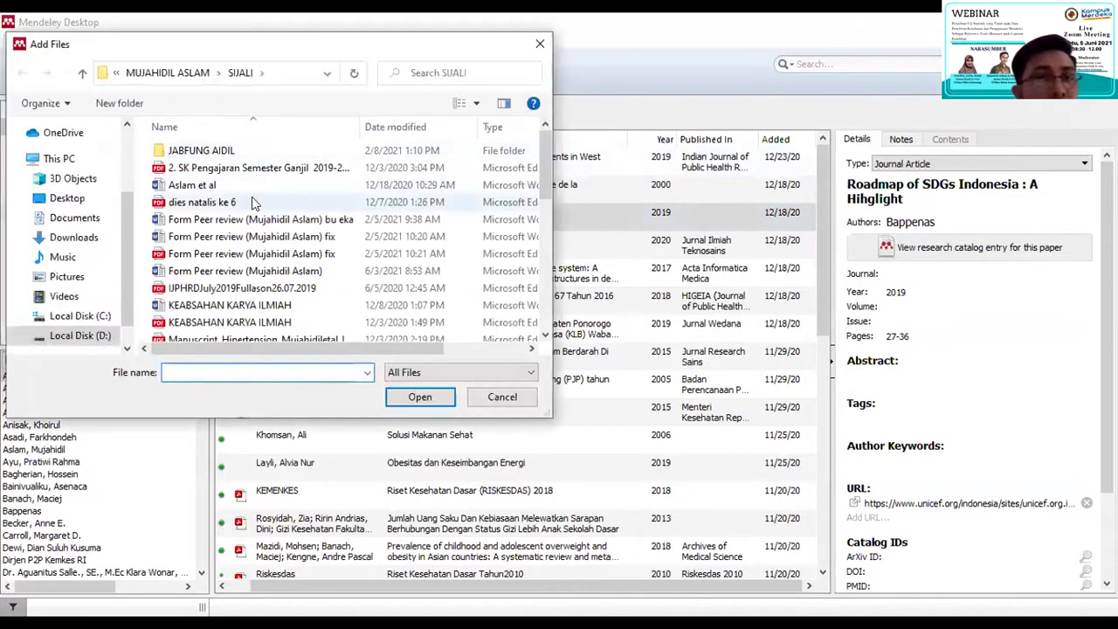
scroll(125, 258, down, 1)
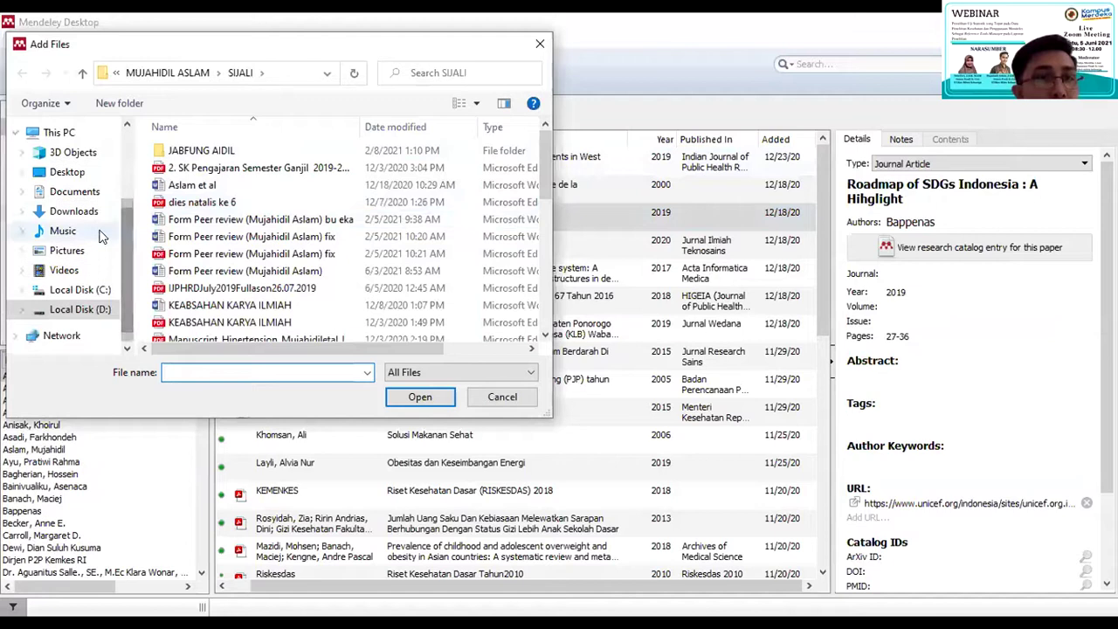
click(74, 211)
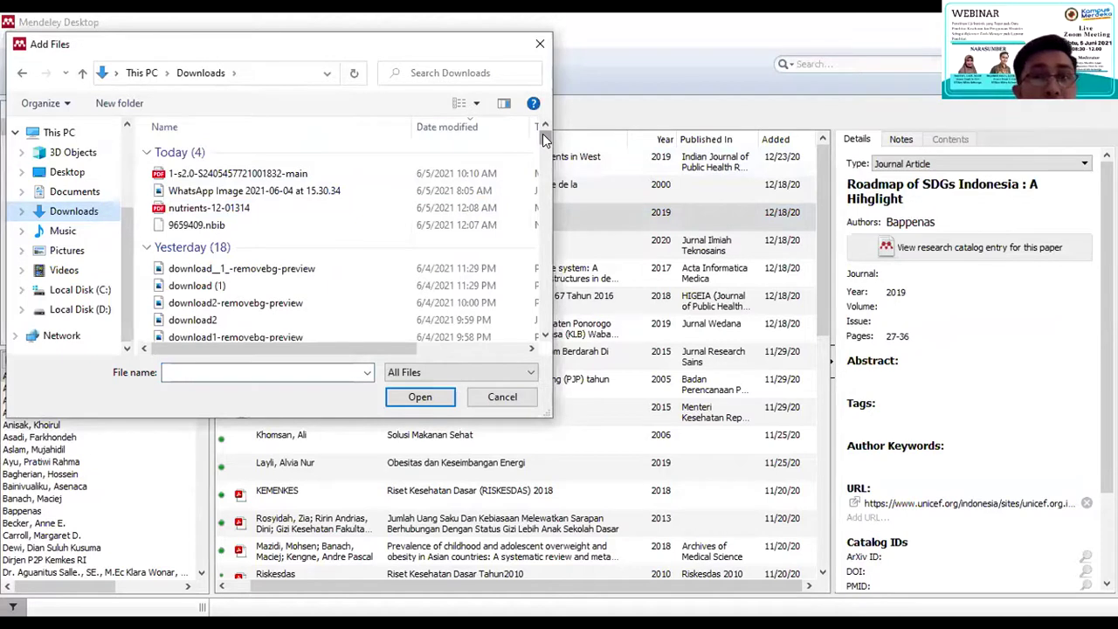
drag(543, 134, 542, 134)
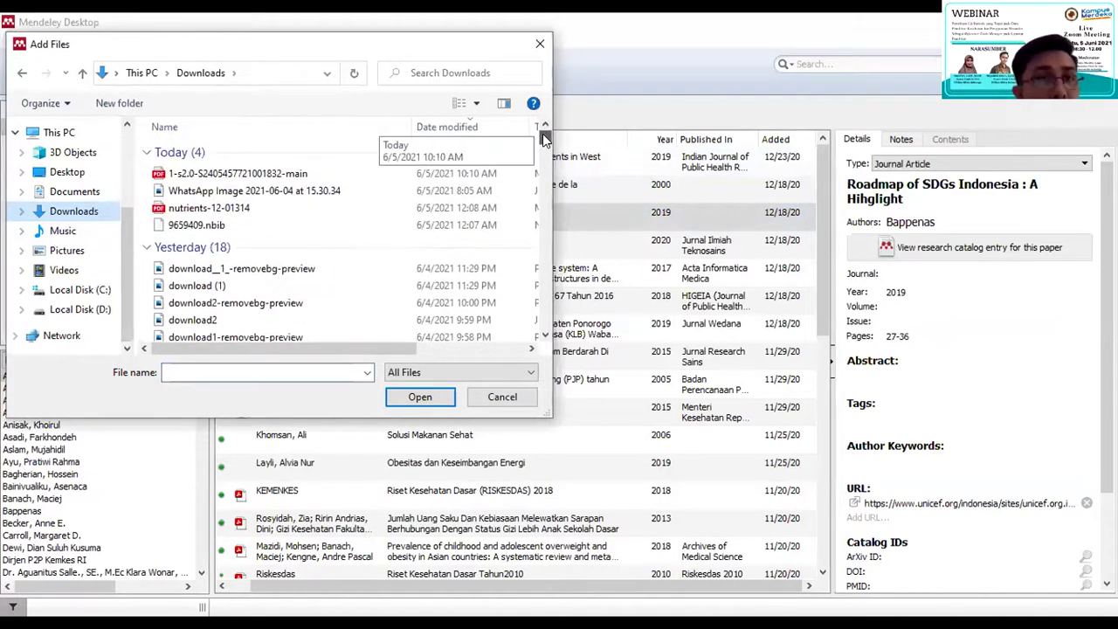
click(214, 208)
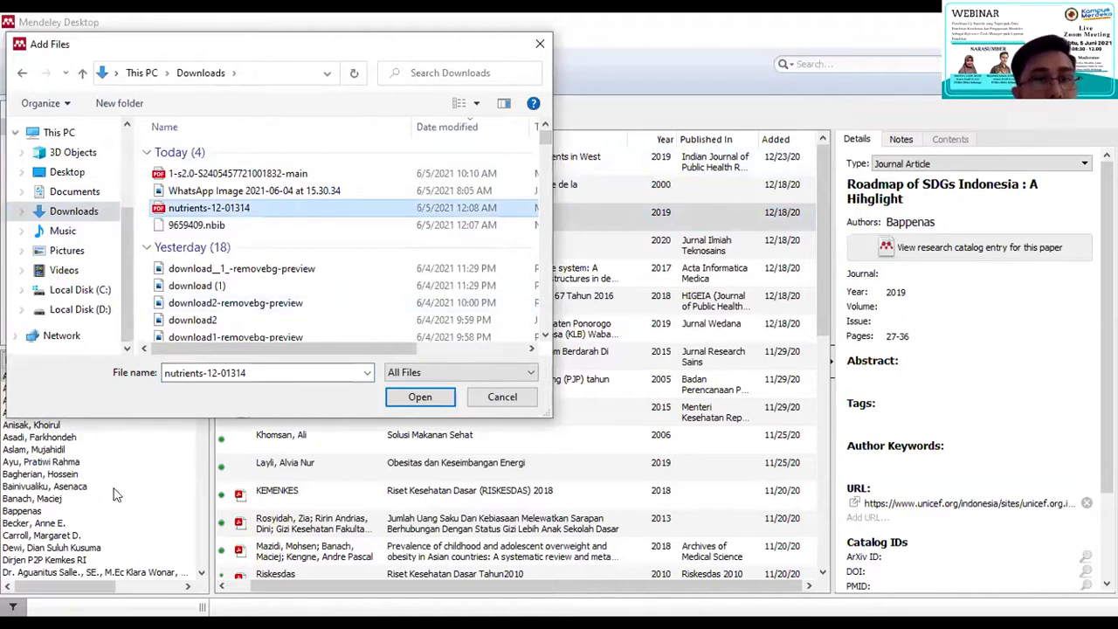
click(418, 397)
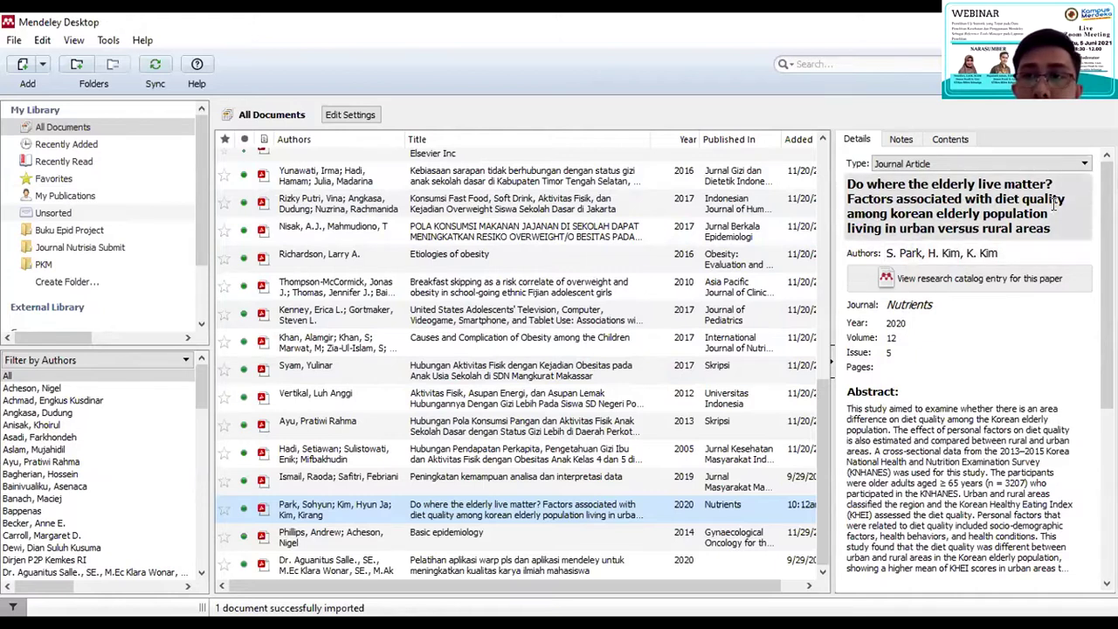
Step: View the PDF of the 2016 article "Kebiasaan sarapan tidak berhubungan dengan status gizi anak sekolah dasar", then return to the library
click(528, 181)
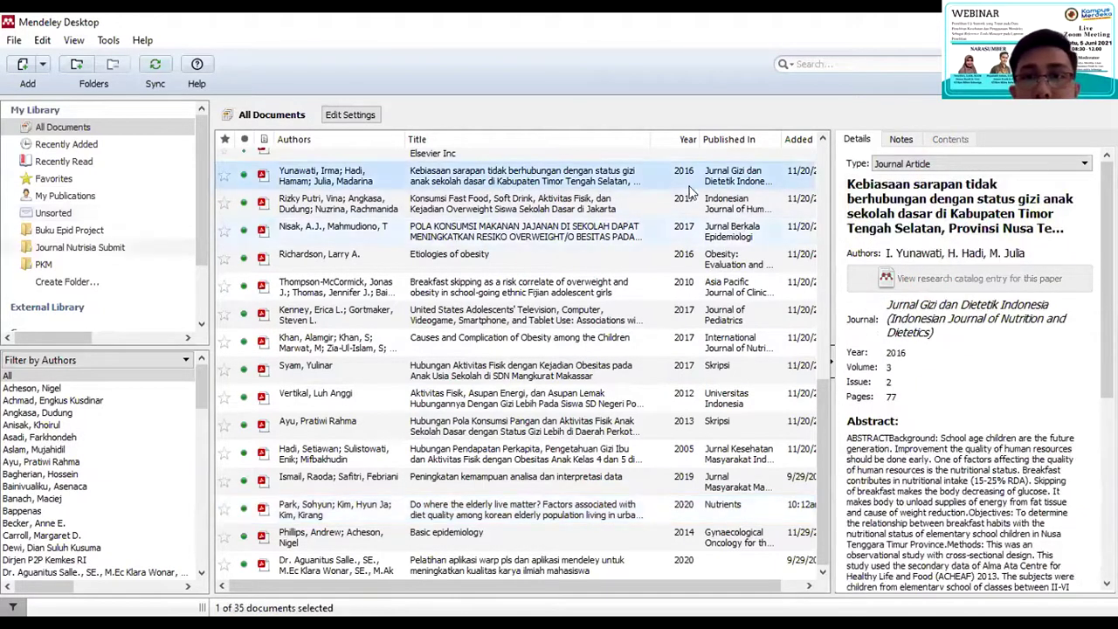
double_click(684, 179)
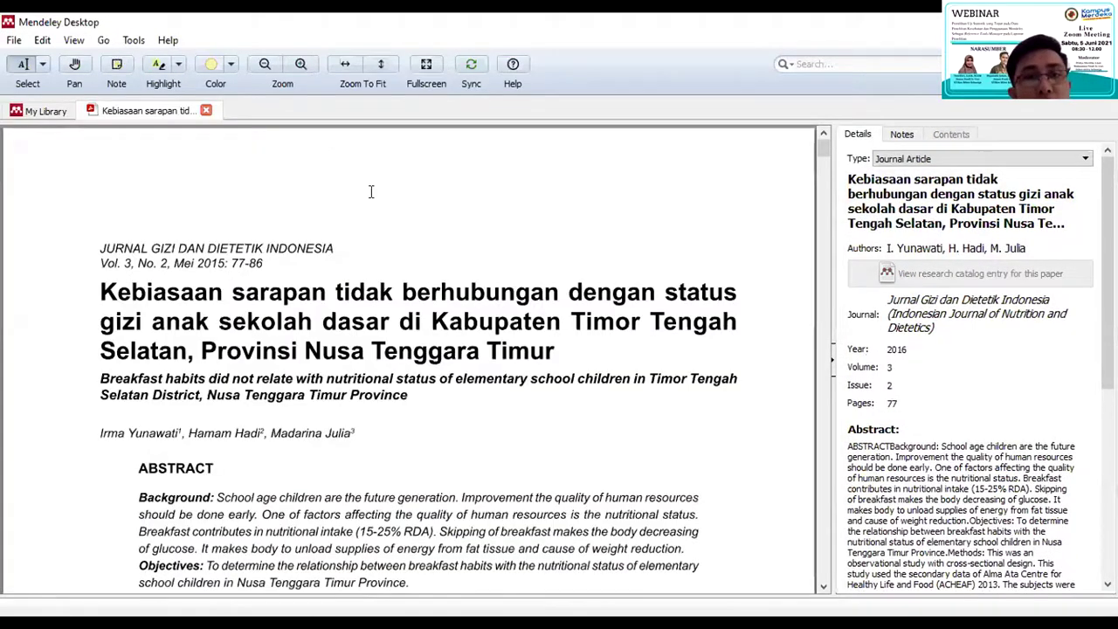
mouse_move(824, 138)
mouse_down()
mouse_move(826, 179)
mouse_move(824, 140)
mouse_up()
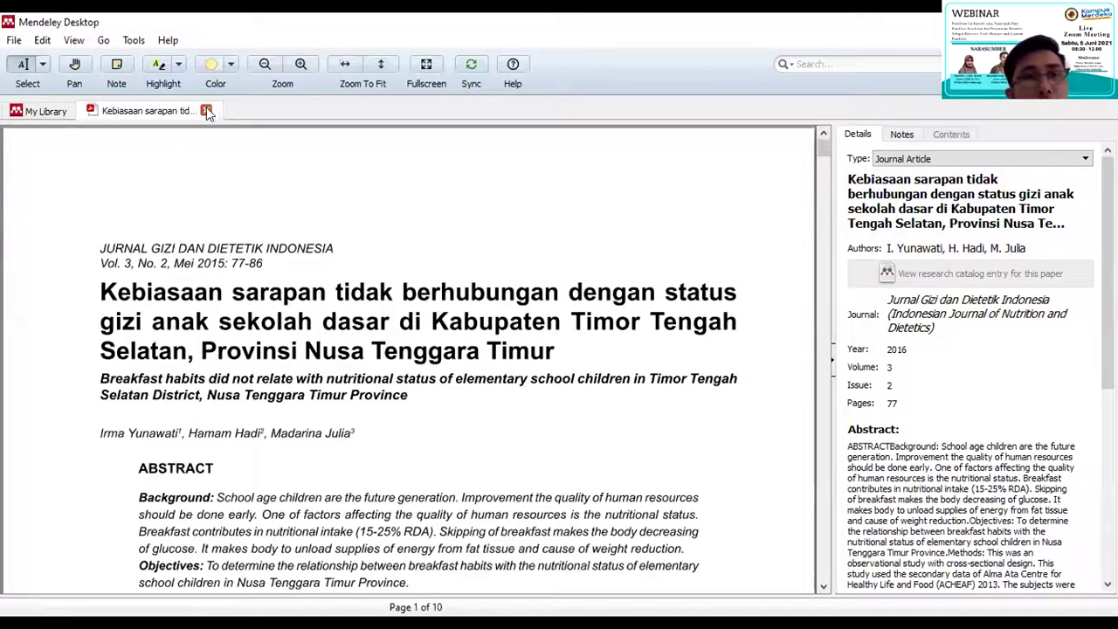
click(206, 111)
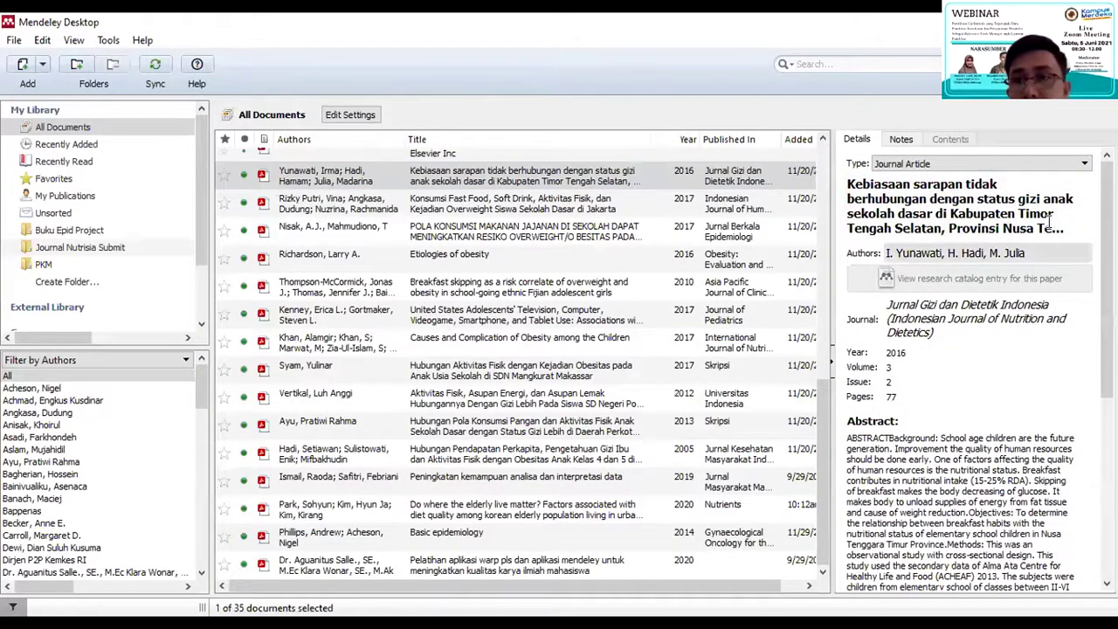
Step: Inspect the editable authors, journal and title fields of the selected breakfast-habits article without changing them
click(984, 252)
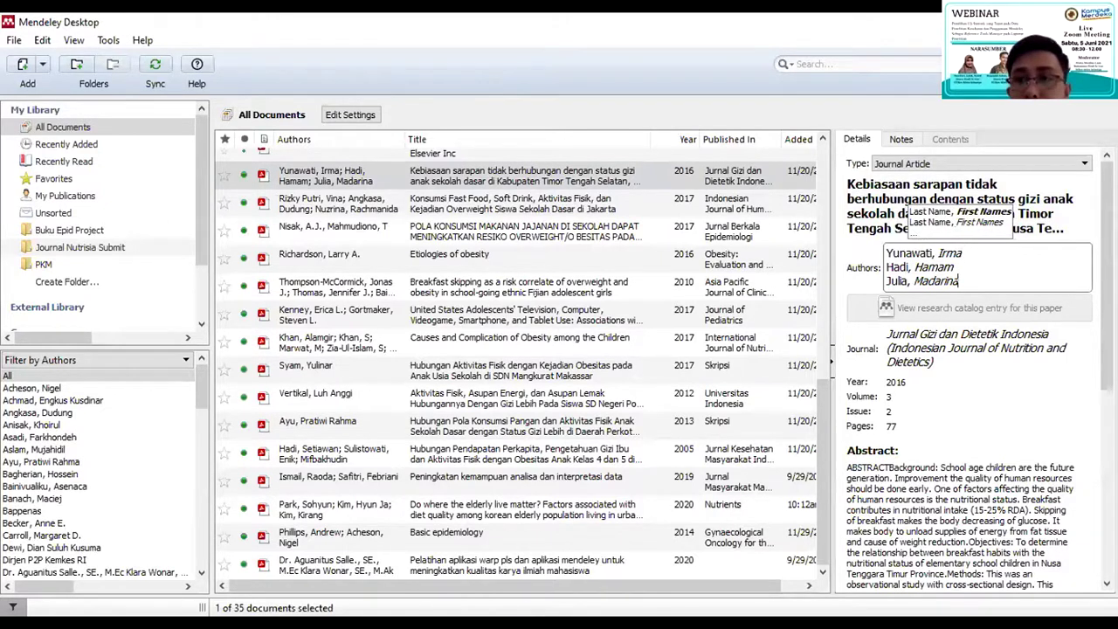
click(924, 335)
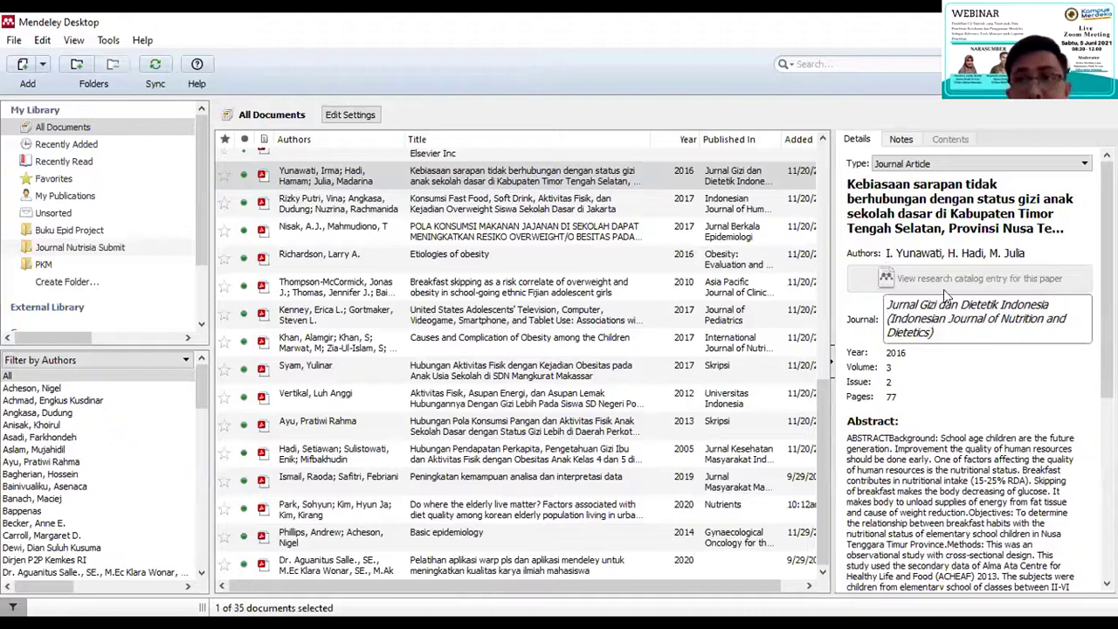
click(917, 210)
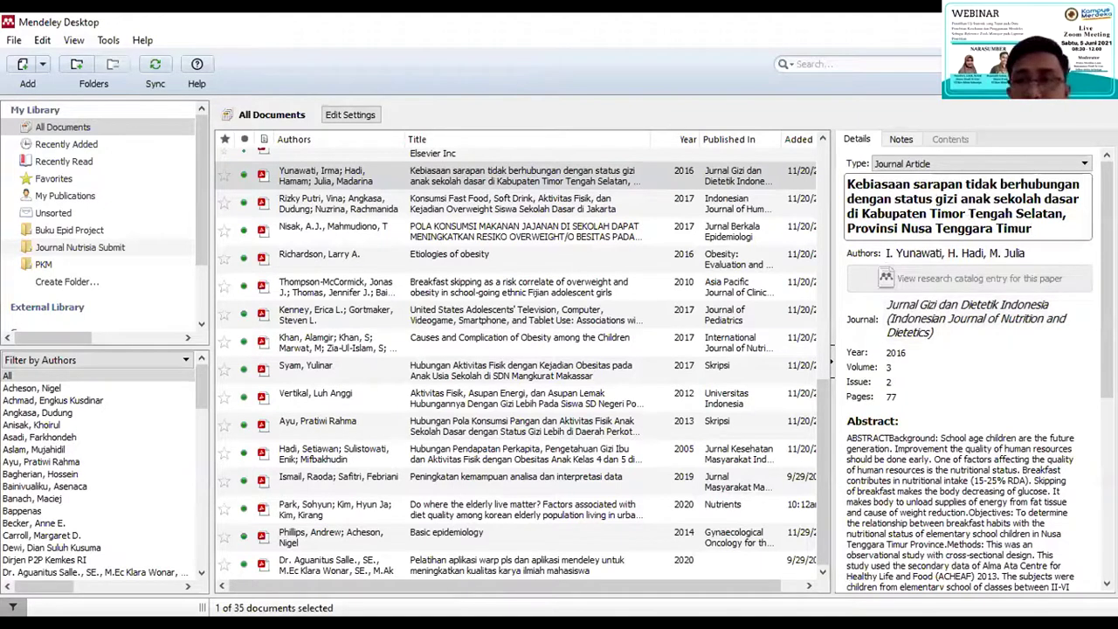
key(Return)
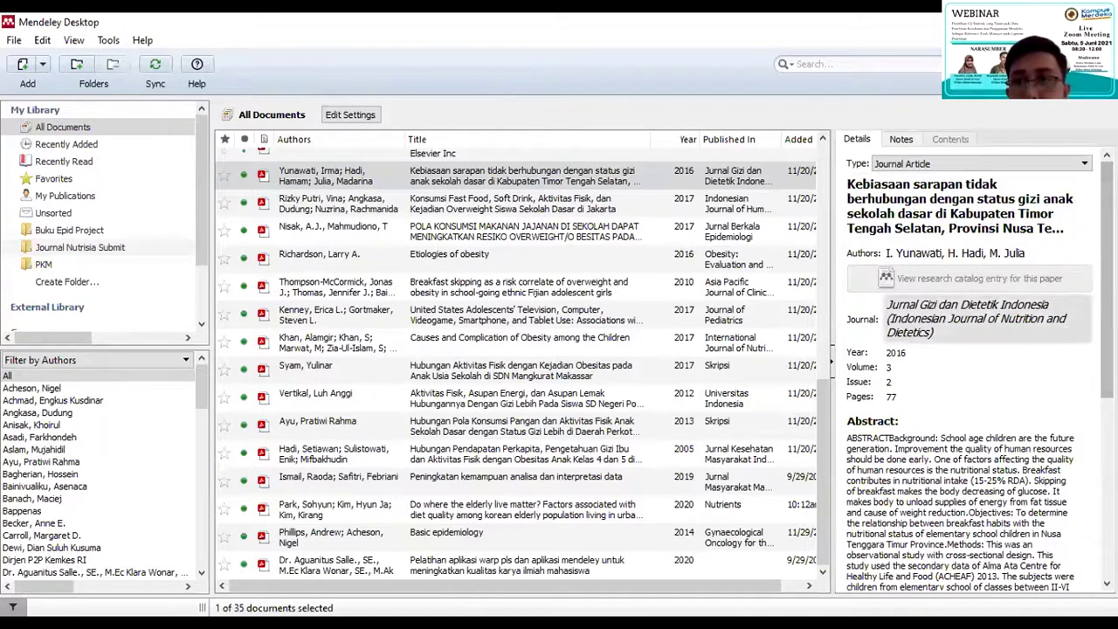
Step: Examine the rest of the article's details, including abstract, author keywords, DOI, ISSN and attached file
scroll(970, 367, down, 5)
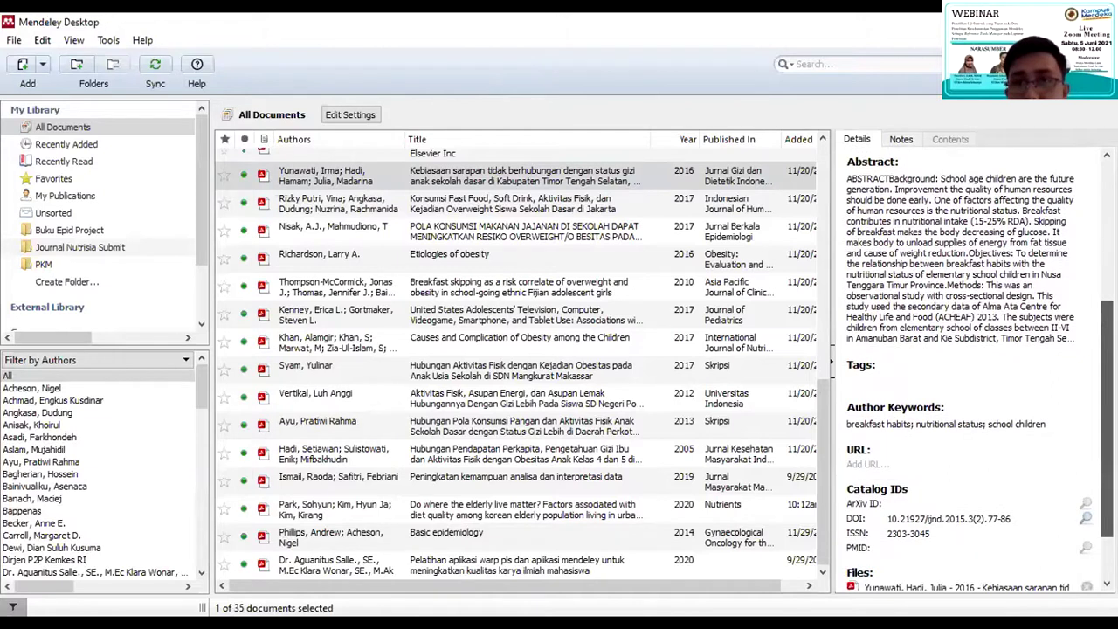
scroll(970, 367, down, 2)
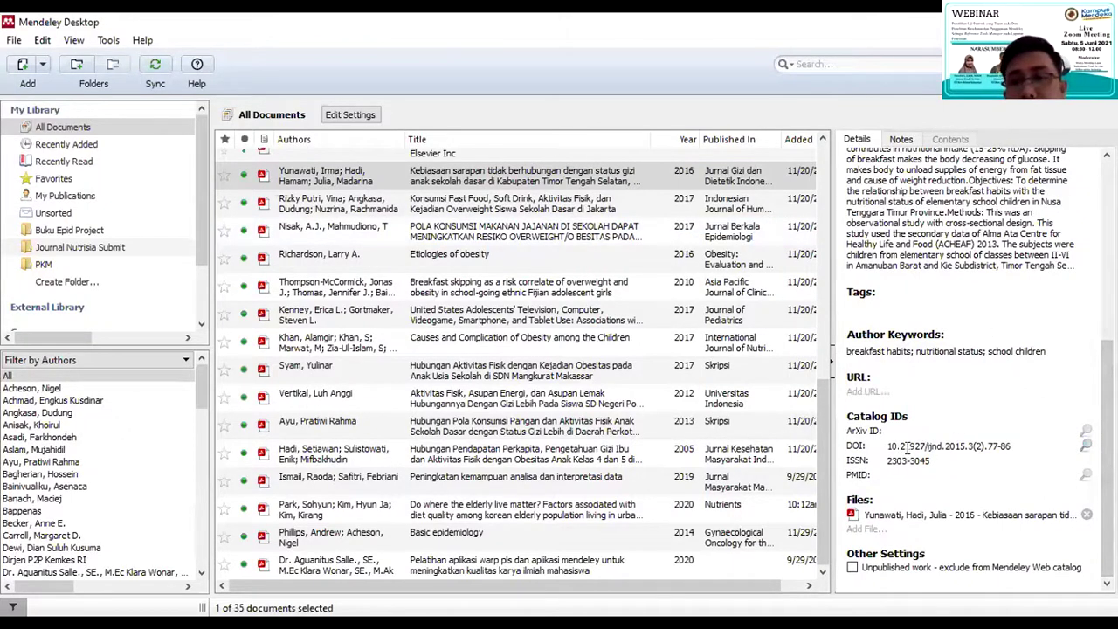
drag(1011, 447, 891, 446)
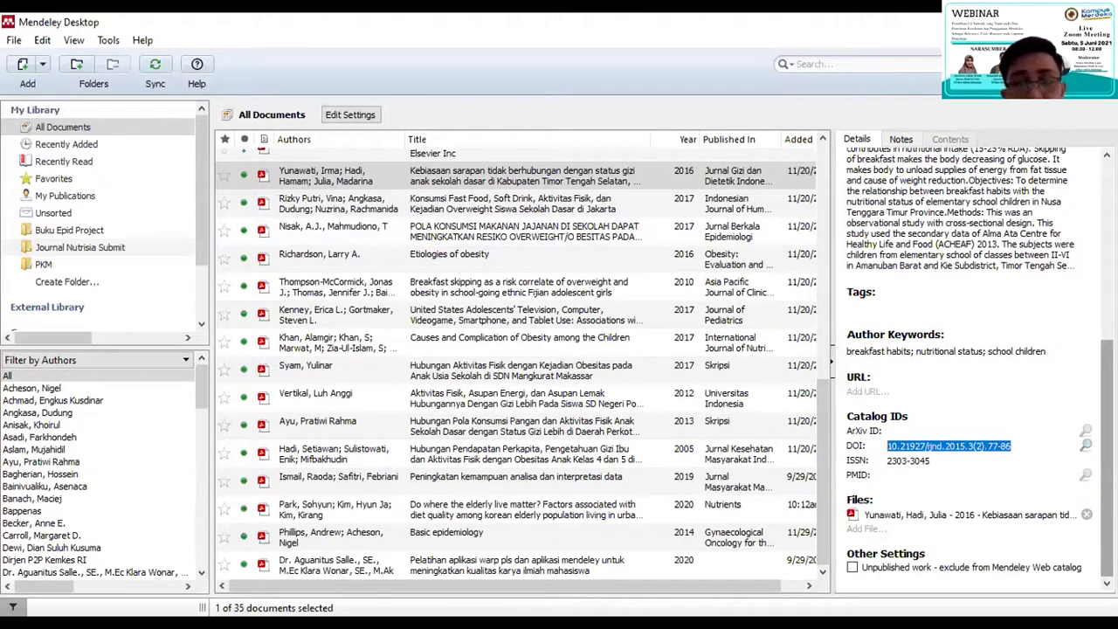
scroll(979, 364, up, 5)
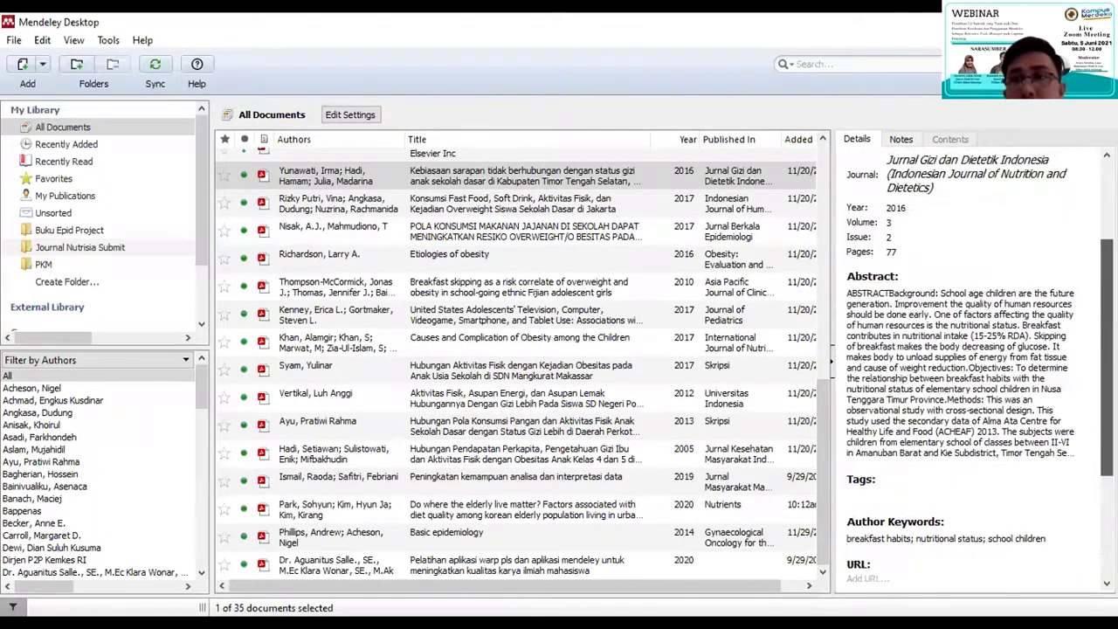
scroll(979, 364, up, 2)
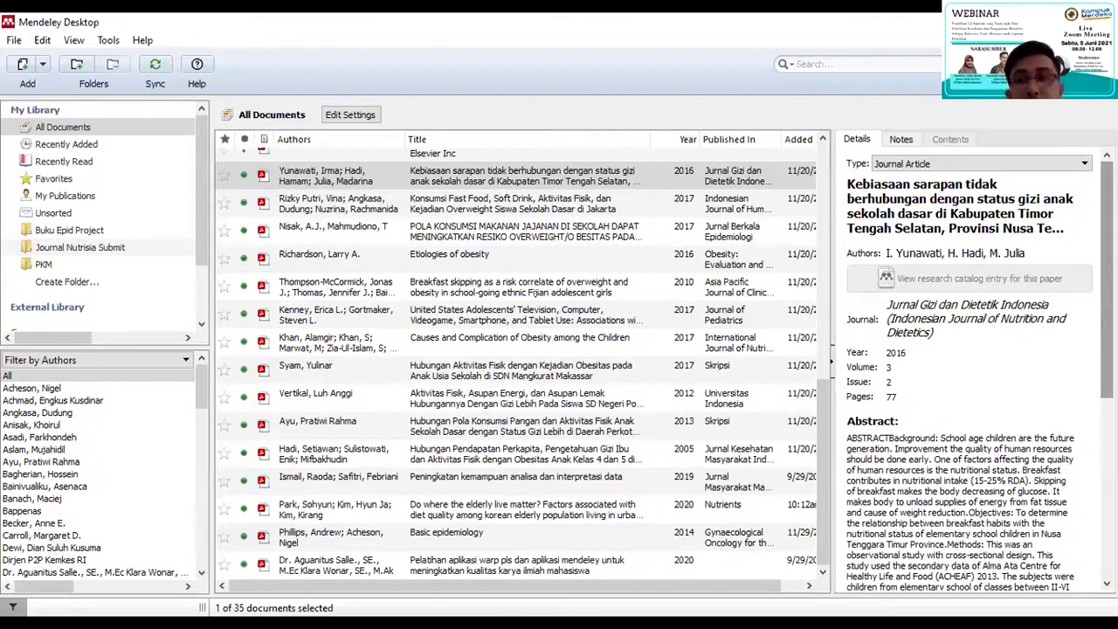
scroll(978, 364, down, 5)
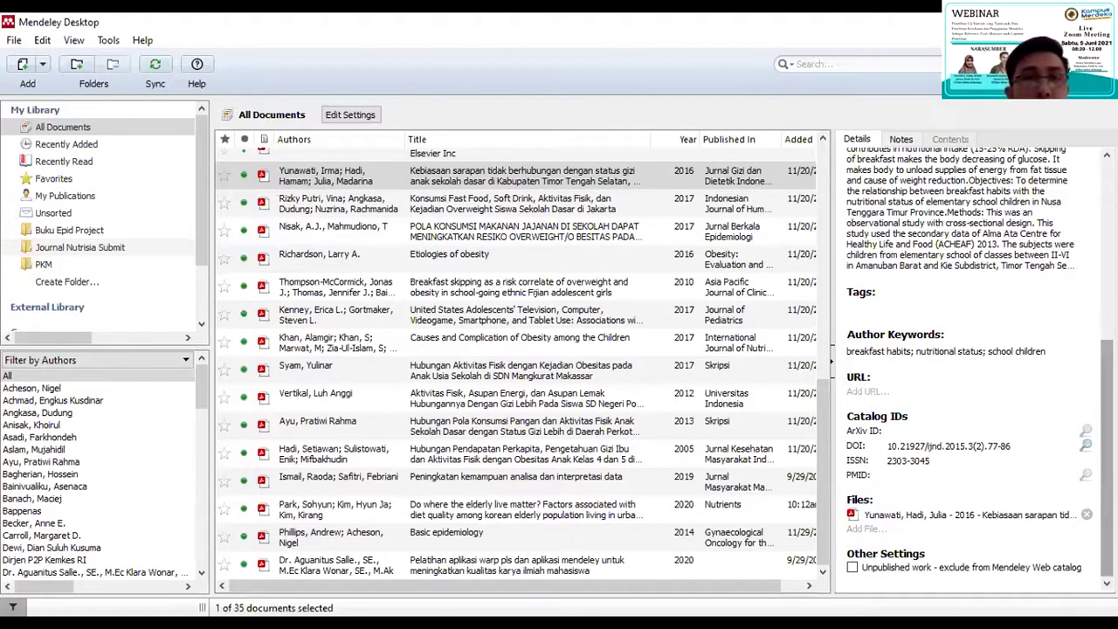
scroll(1107, 437, up, 5)
key(Down)
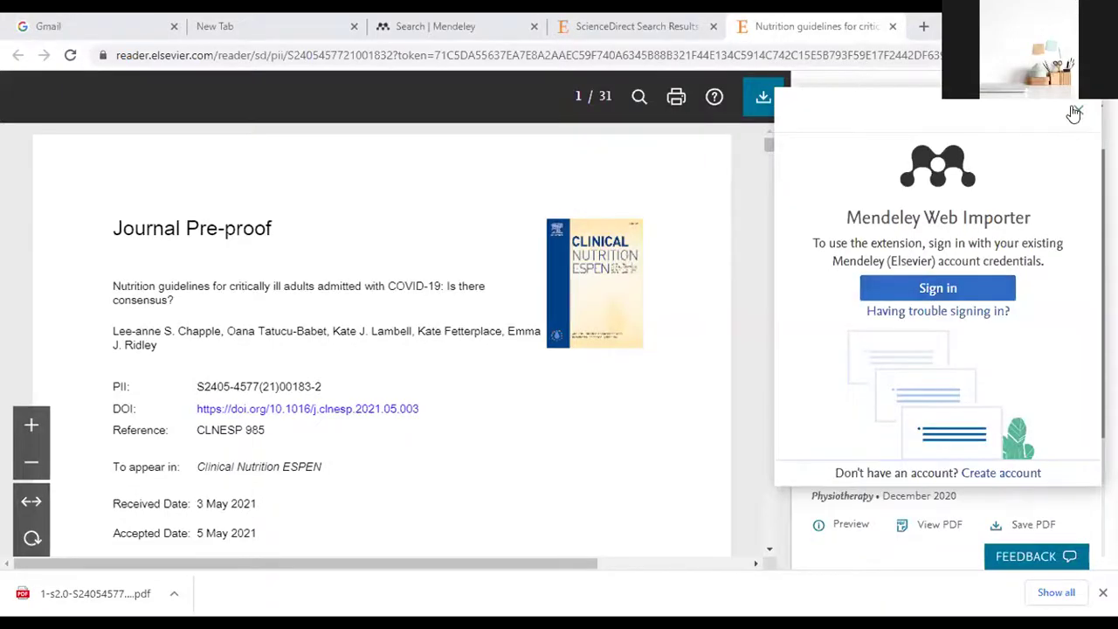
Step: Switch back to Chrome and close the Mendeley Web Importer sign-in panel on the article page
click(1075, 113)
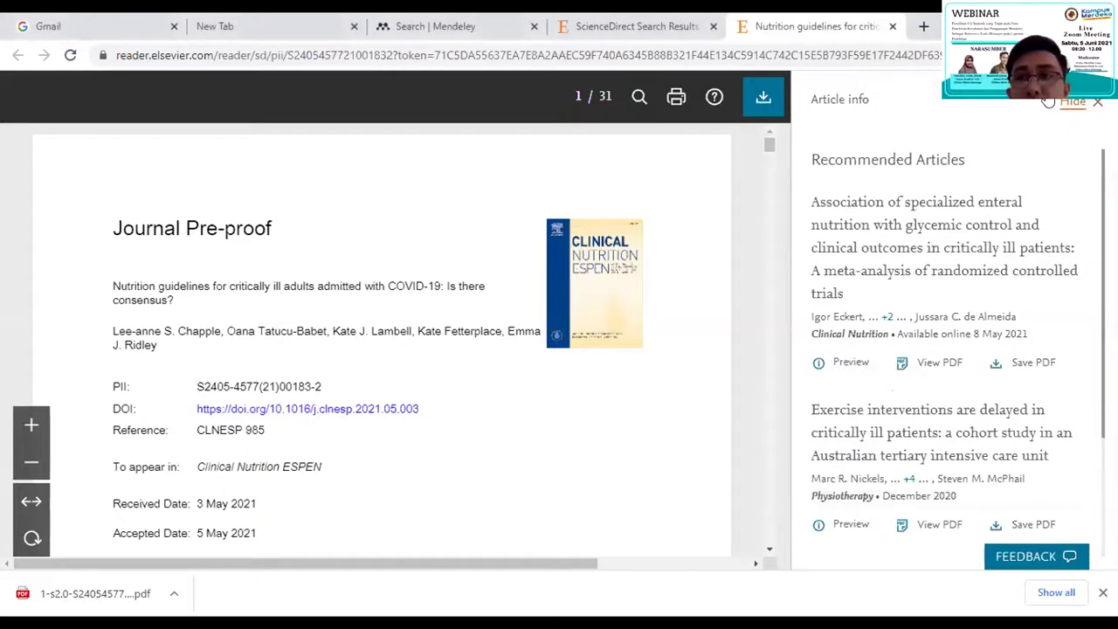
click(1057, 55)
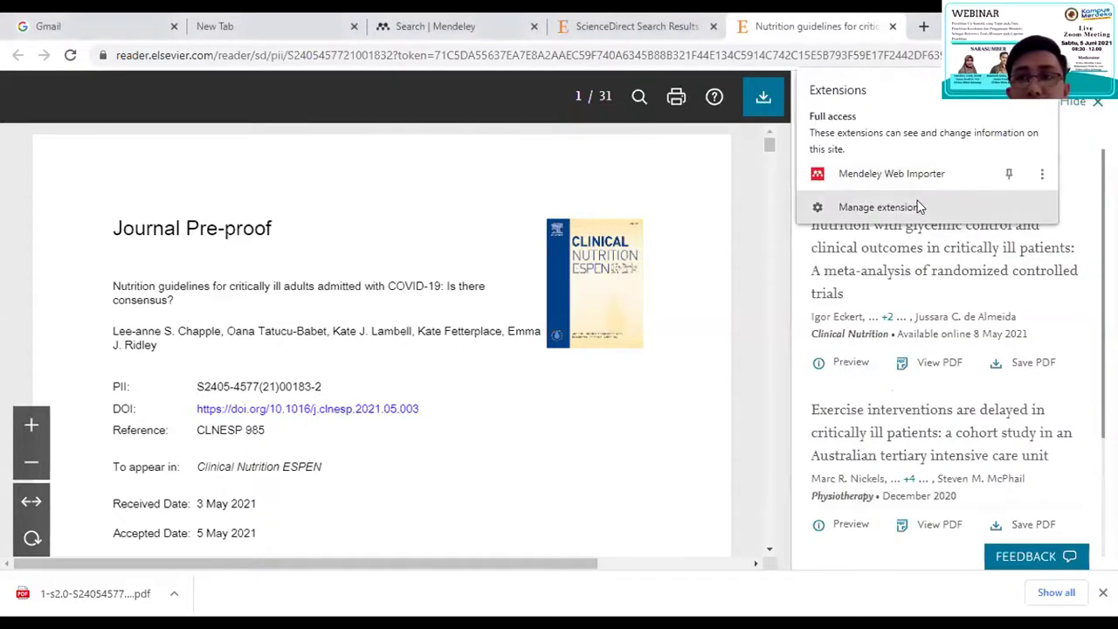
click(881, 208)
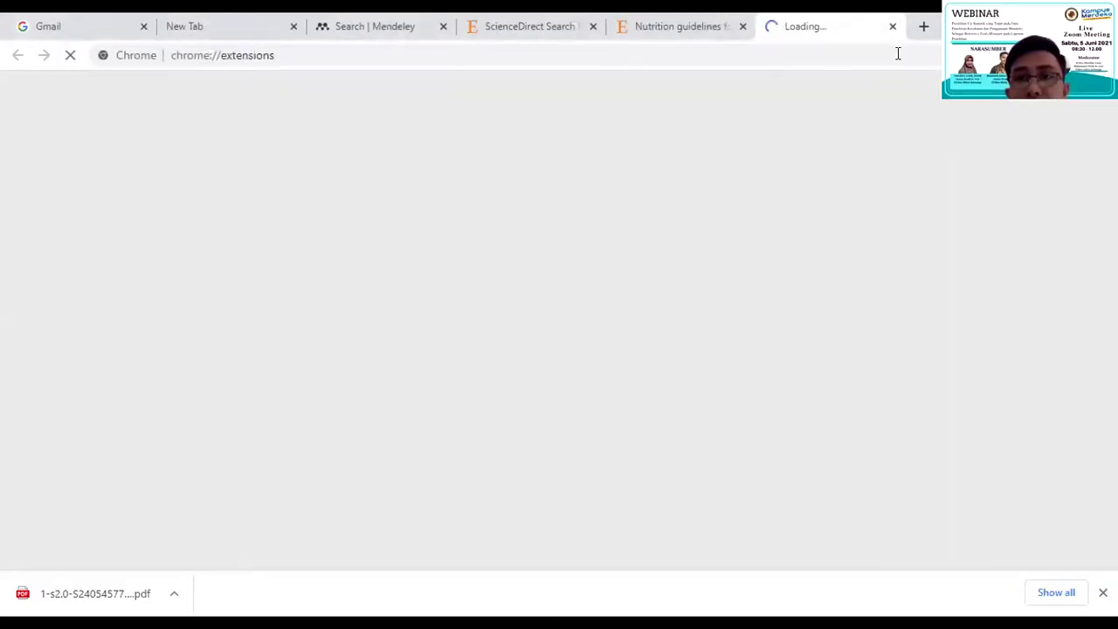
click(892, 26)
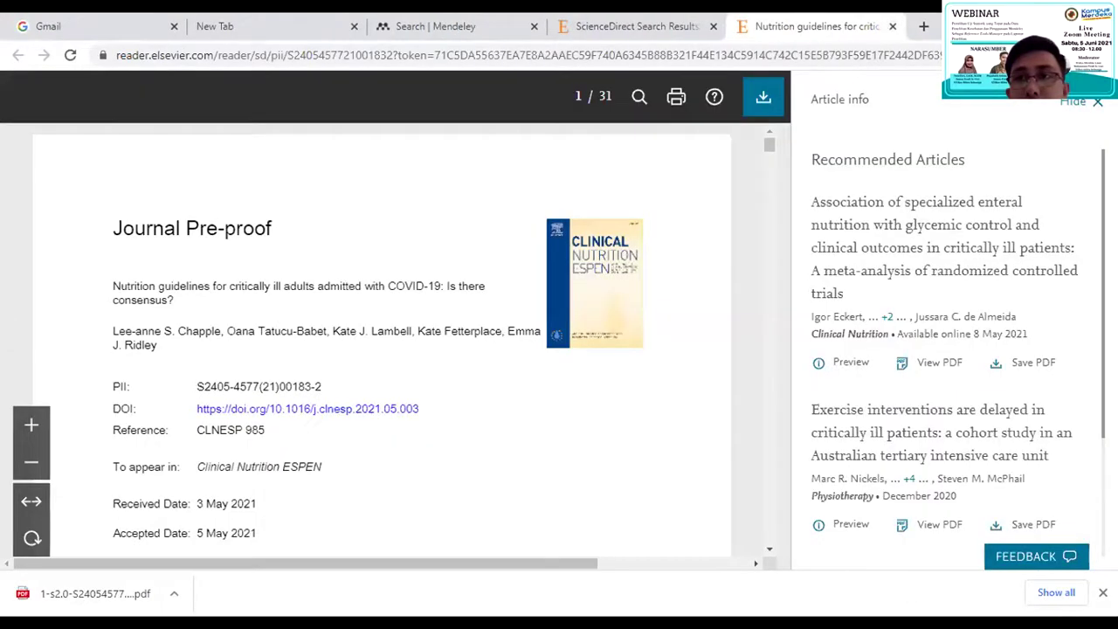
Step: Remove the Mendeley Web Importer extension from Chrome
click(1057, 55)
click(1042, 173)
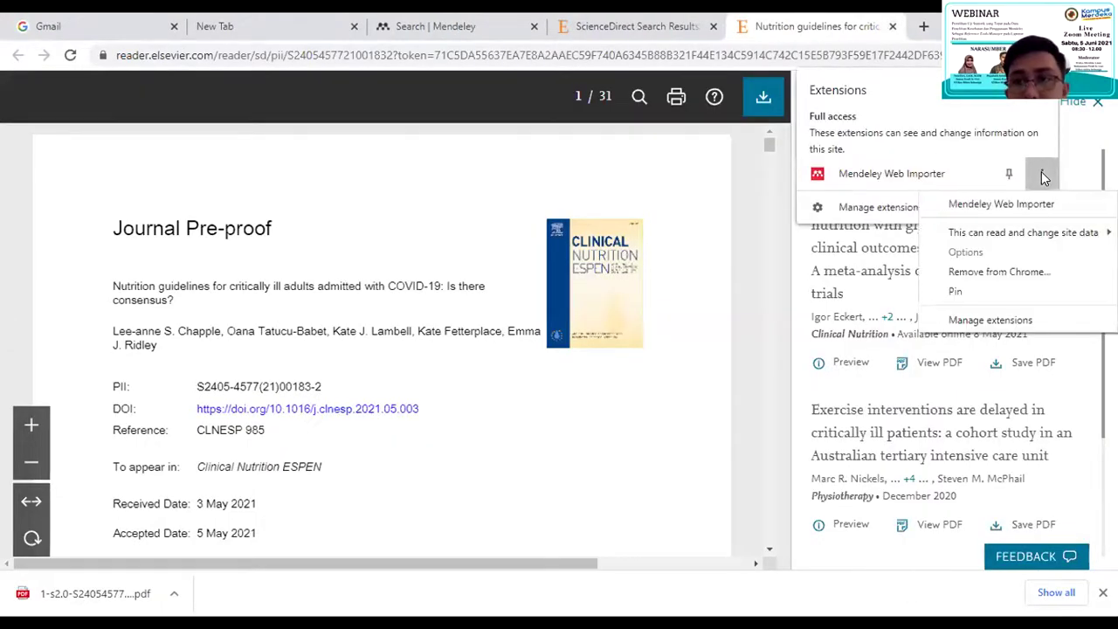
click(992, 268)
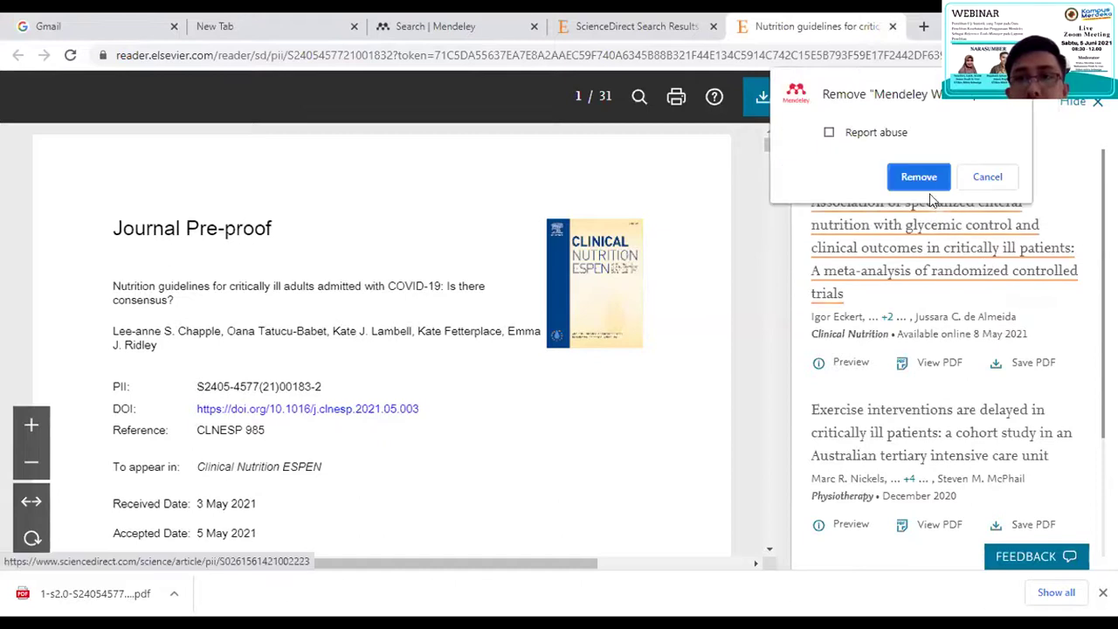
click(921, 178)
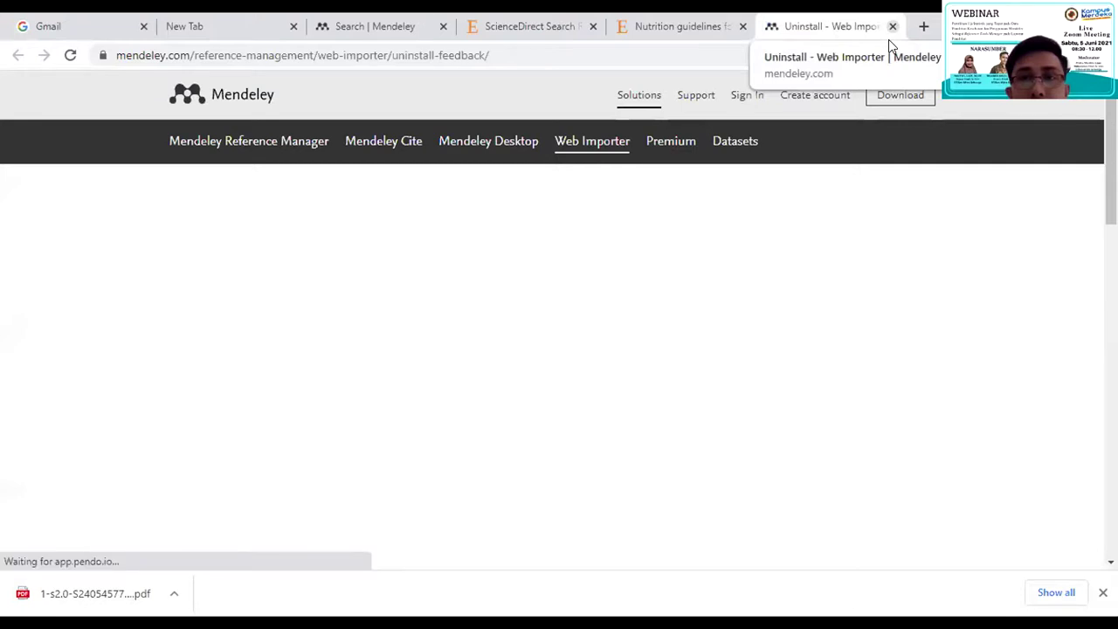
Step: Close the uninstall-feedback and article reader pages in Chrome, and start the Web Importer installation from Mendeley Desktop
click(892, 26)
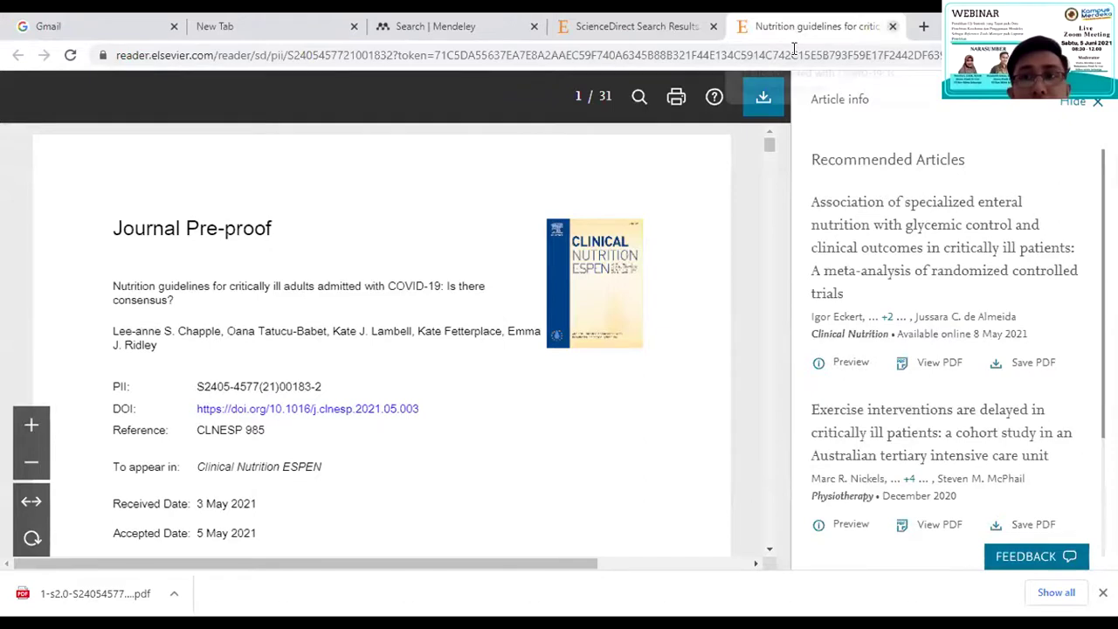
key(ctrl+w)
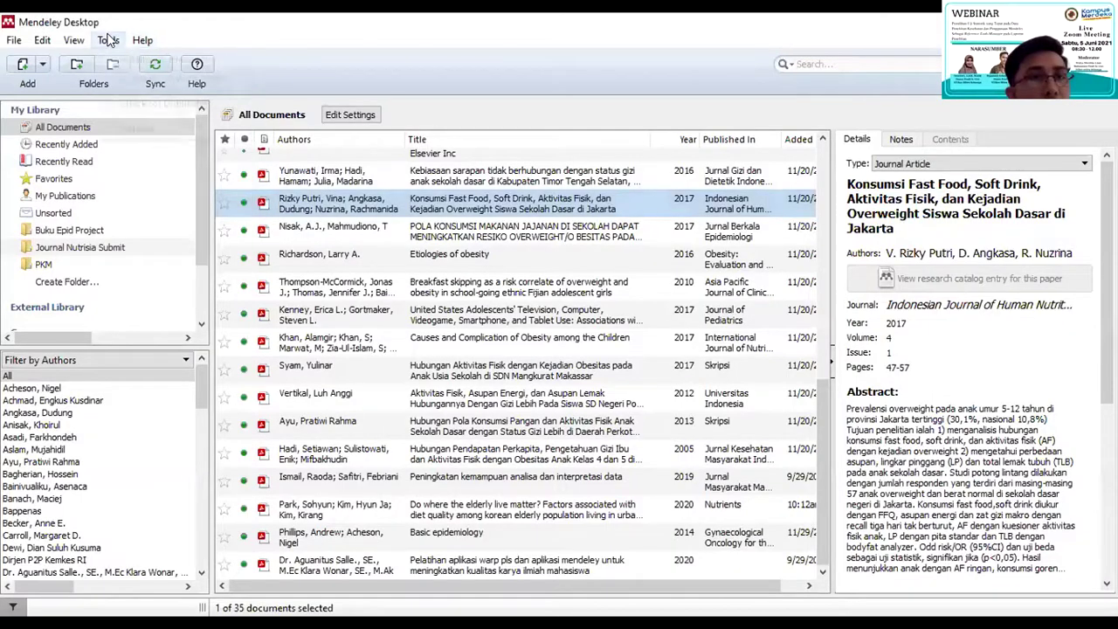
click(107, 40)
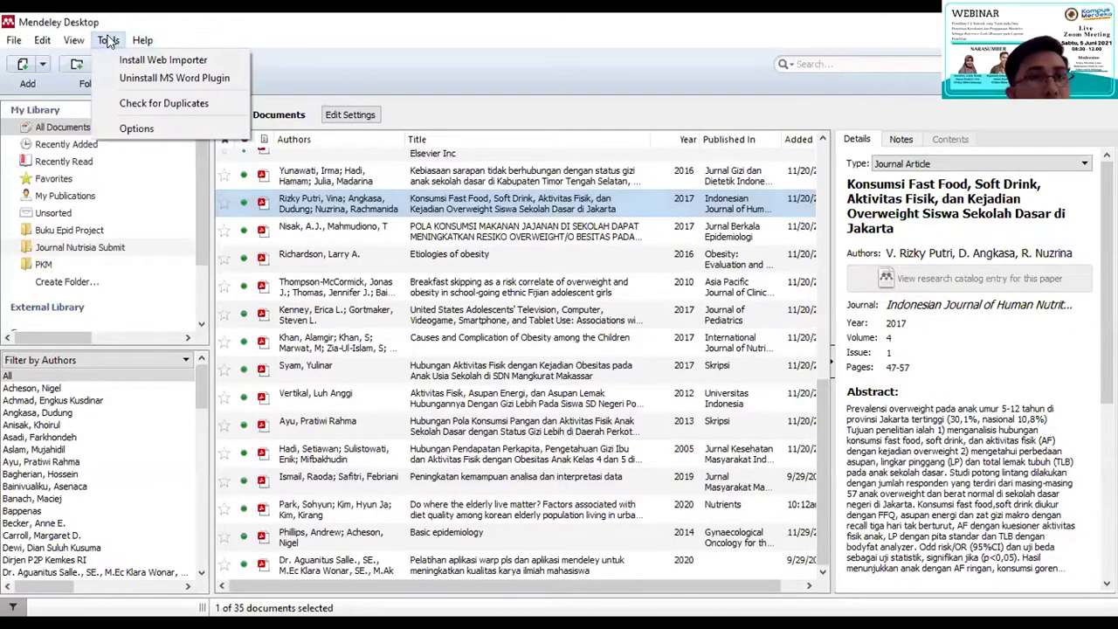
click(147, 61)
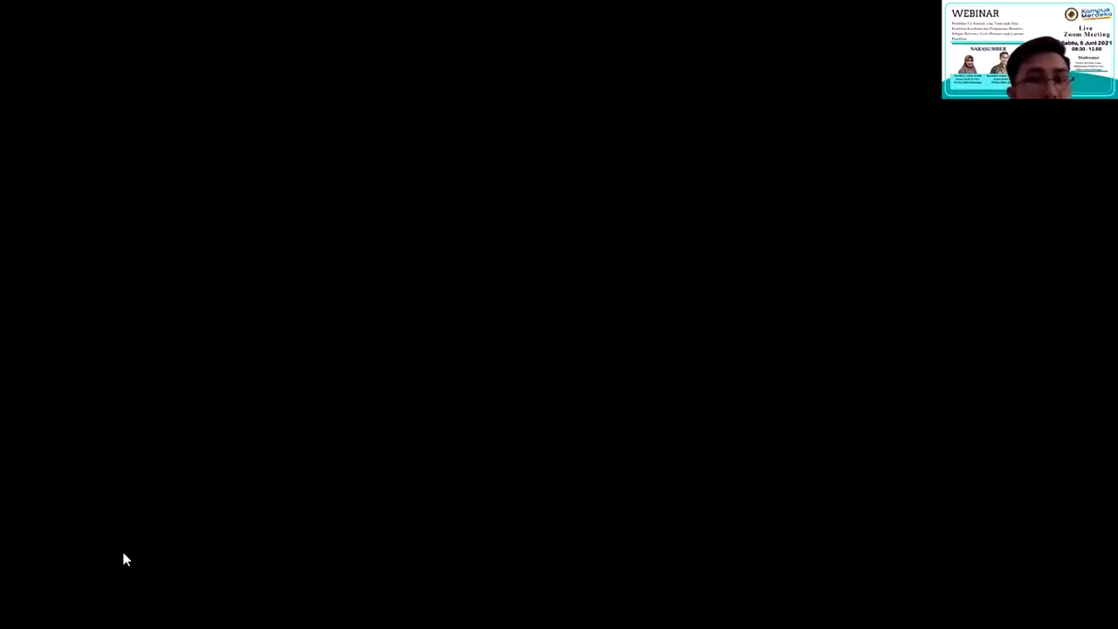
click(225, 519)
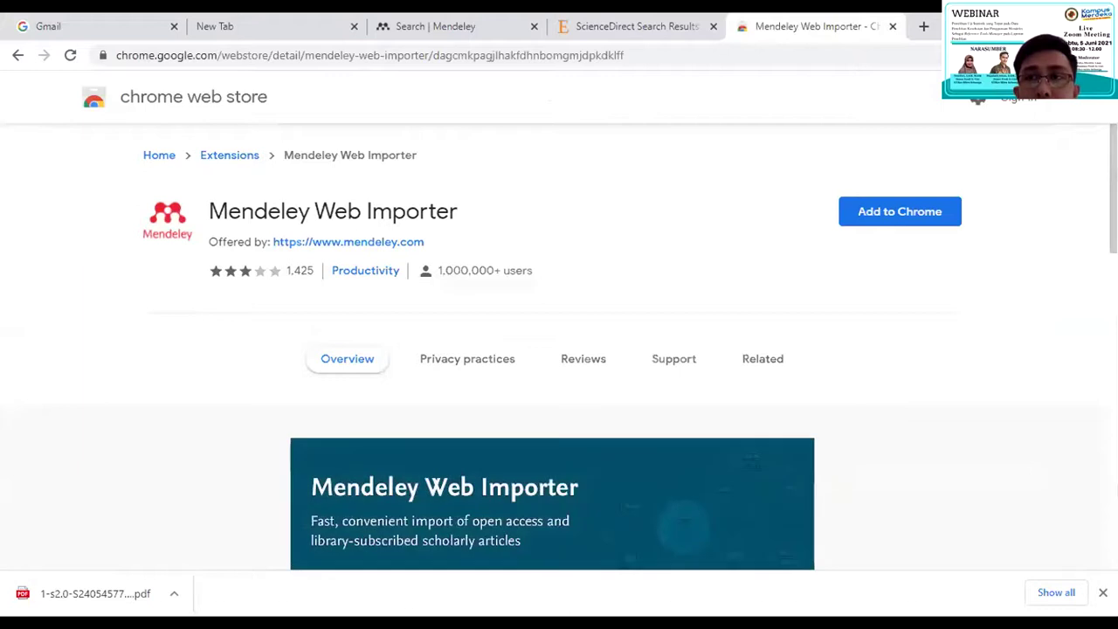
Step: Add the Mendeley Web Importer extension to Chrome from its Chrome Web Store page and approve its permissions
click(1077, 55)
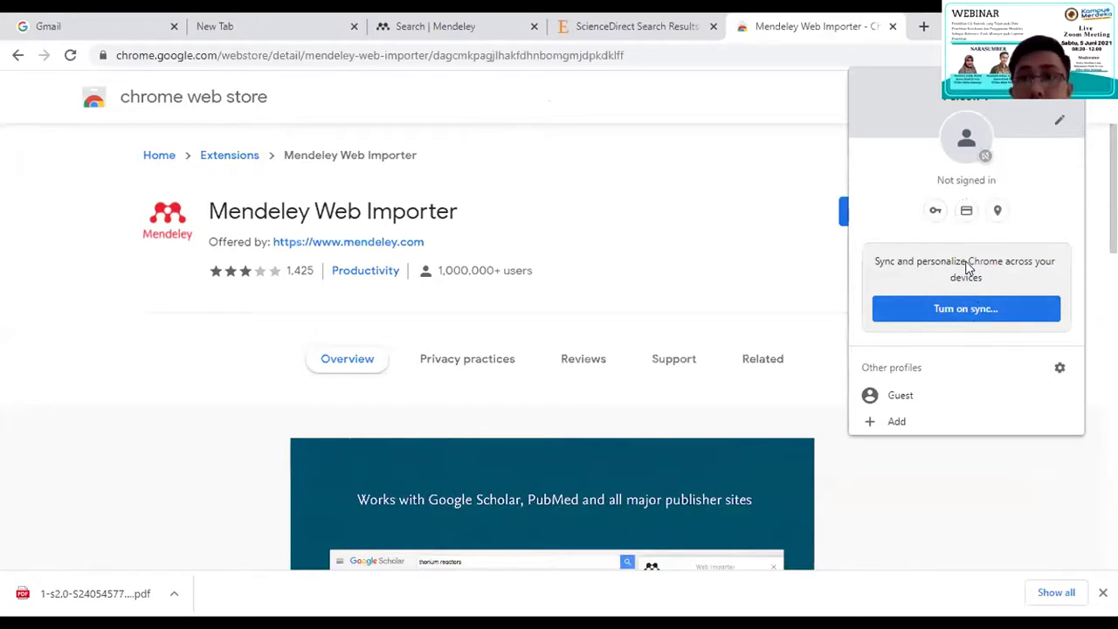
click(401, 140)
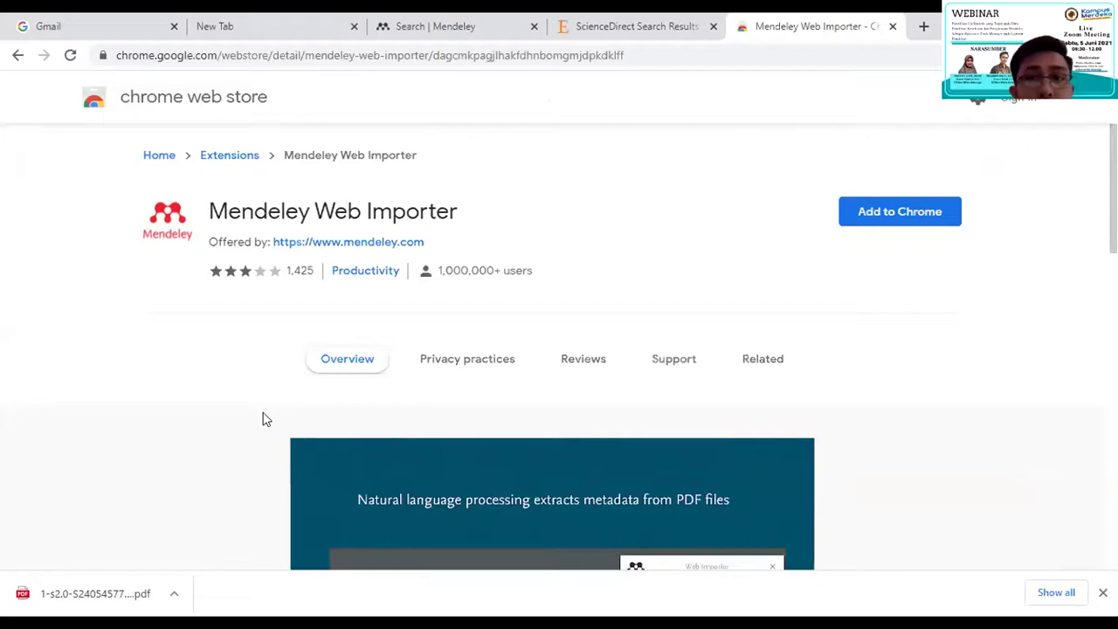
click(880, 213)
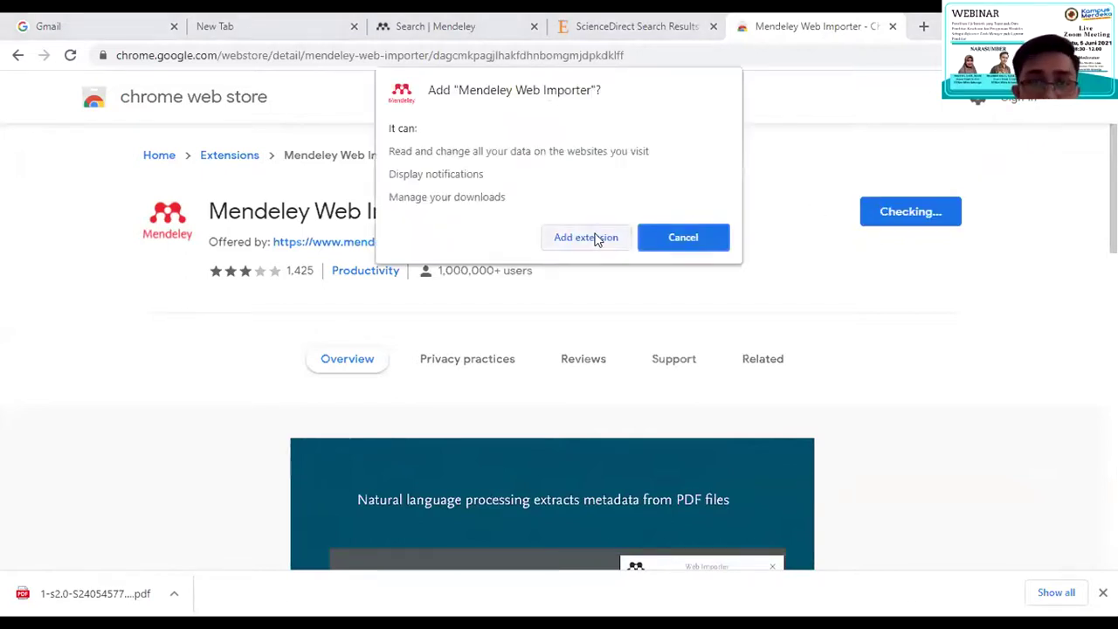
click(601, 238)
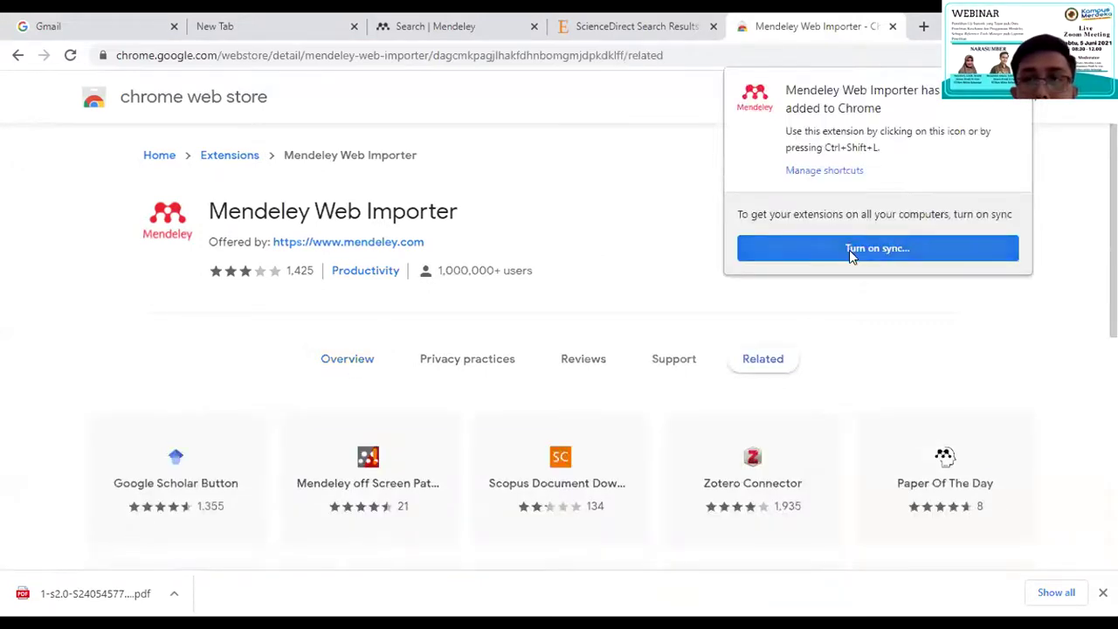
Step: Start turning on Chrome sync and submit the institutional account's e-mail address on the Google sign-in page
click(844, 249)
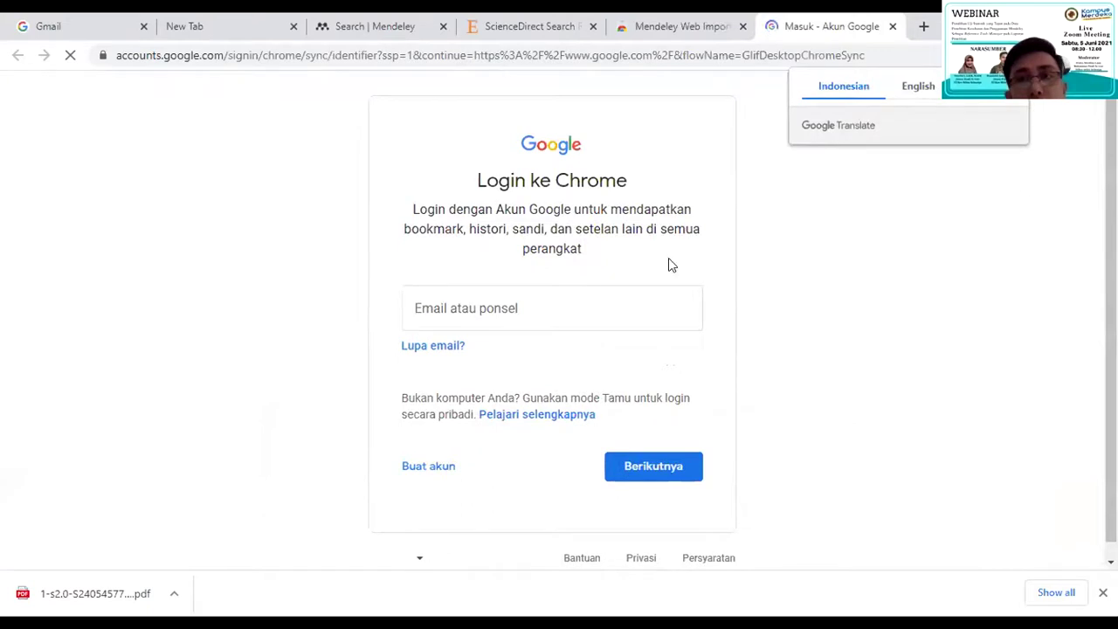
click(548, 310)
text(mujah)
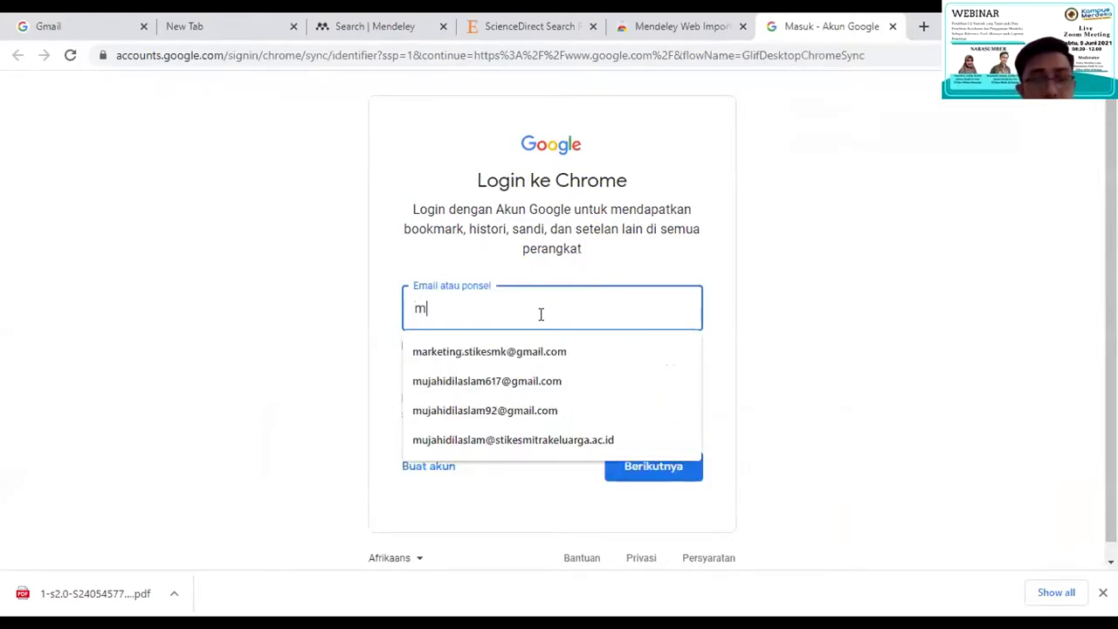
key(BackSpace)
key(BackSpace)
key(BackSpace)
key(BackSpace)
key(BackSpace)
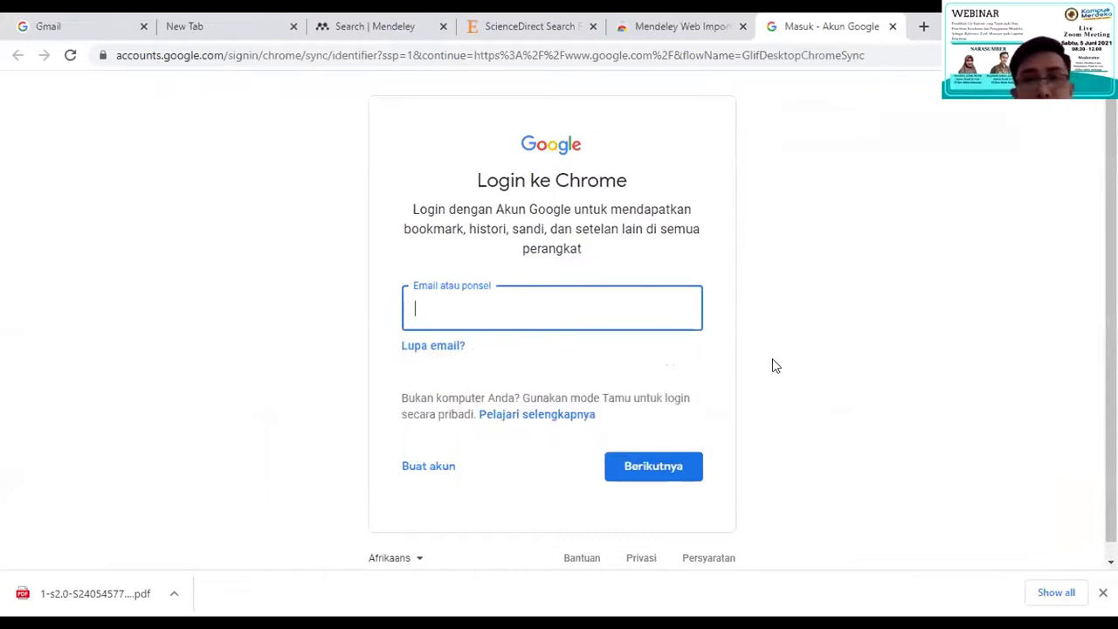
click(504, 320)
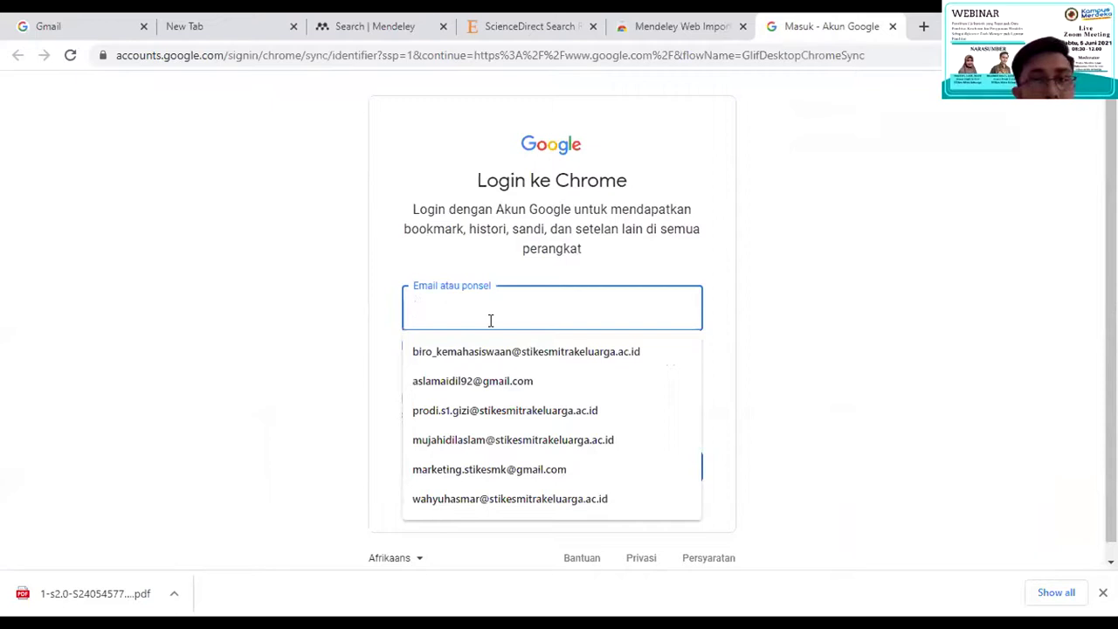
click(452, 441)
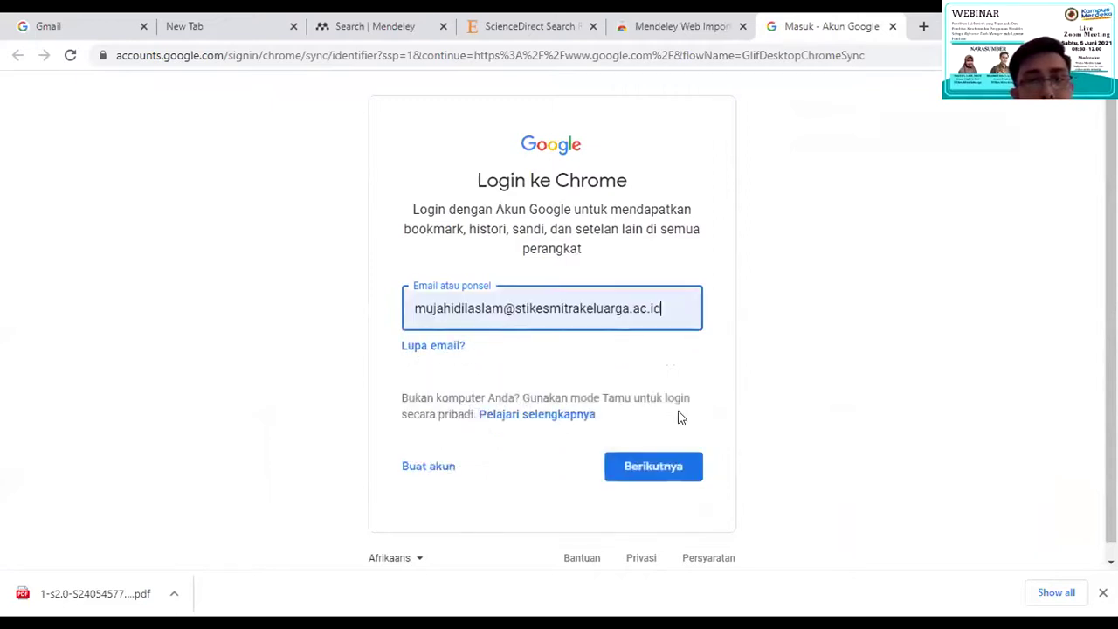
click(631, 466)
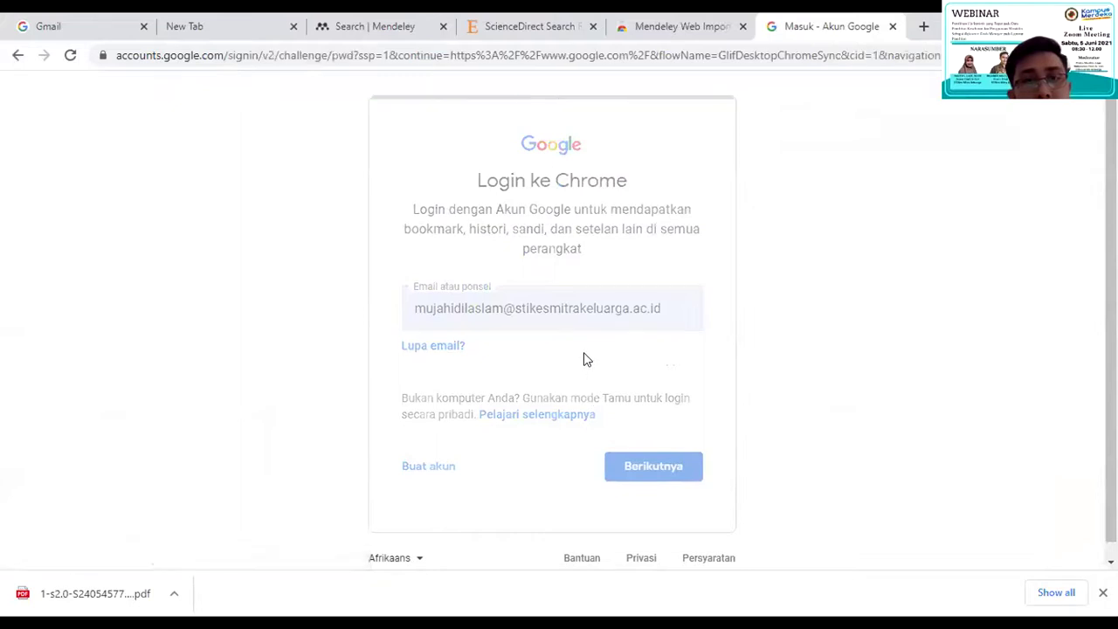
Step: Enter the account password to sign in to Google, and decline linking the Chrome data to the managed account
text(•••)
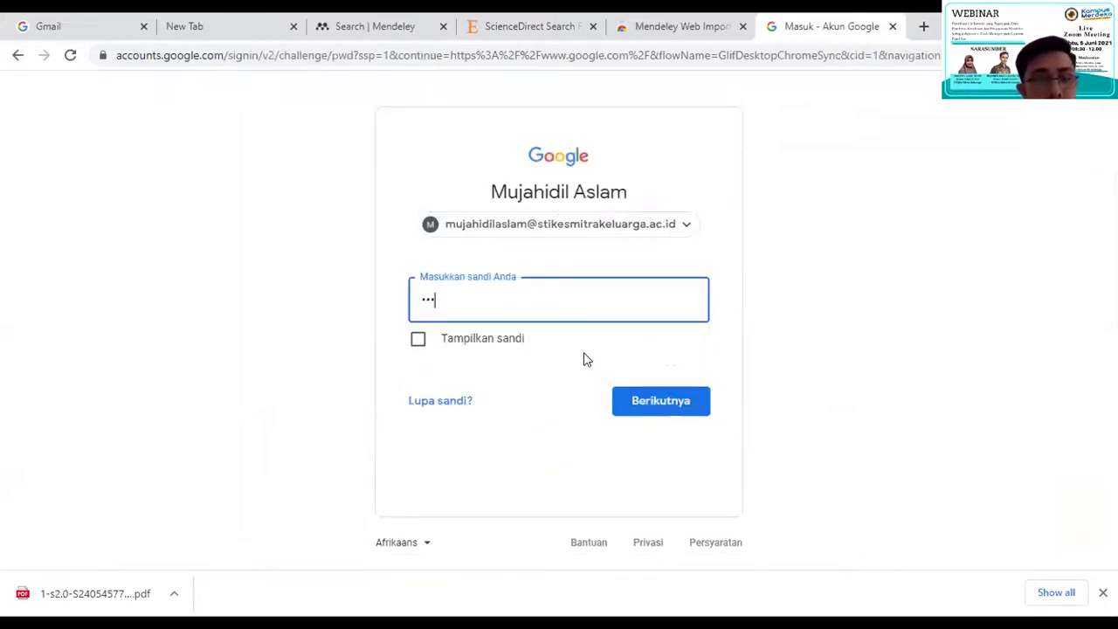
key(BackSpace)
key(BackSpace)
key(BackSpace)
text(••••••••••)
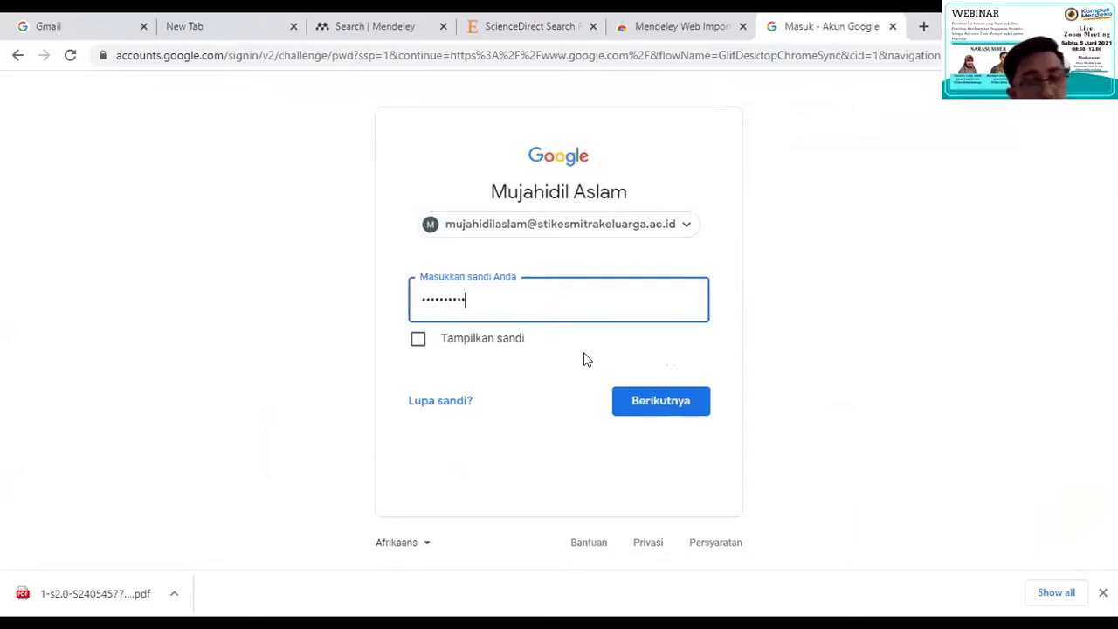
key(Return)
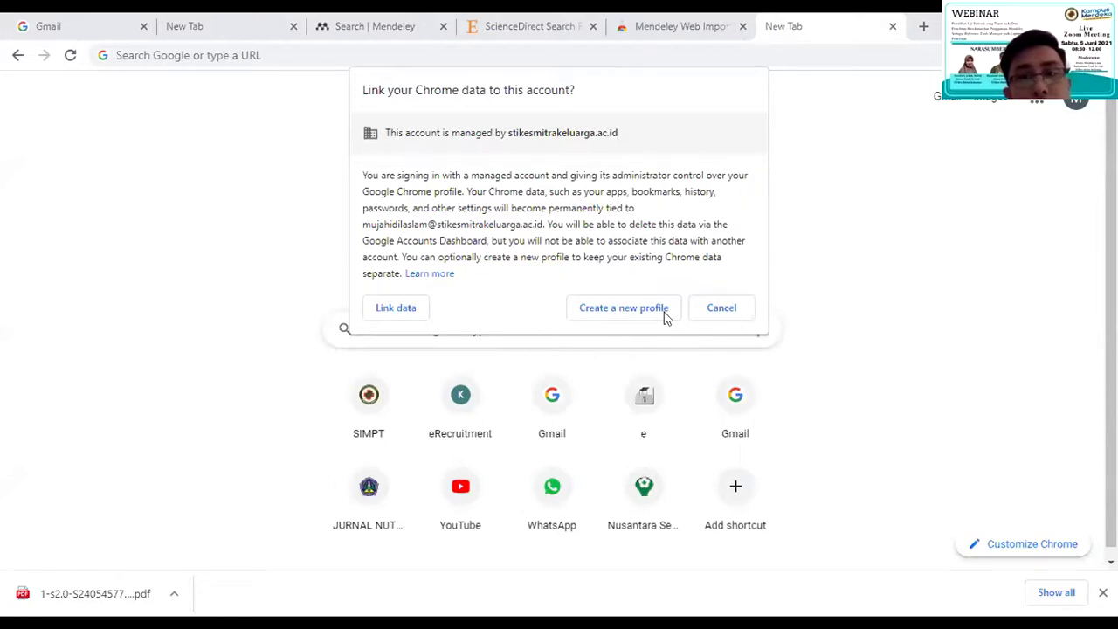
click(715, 315)
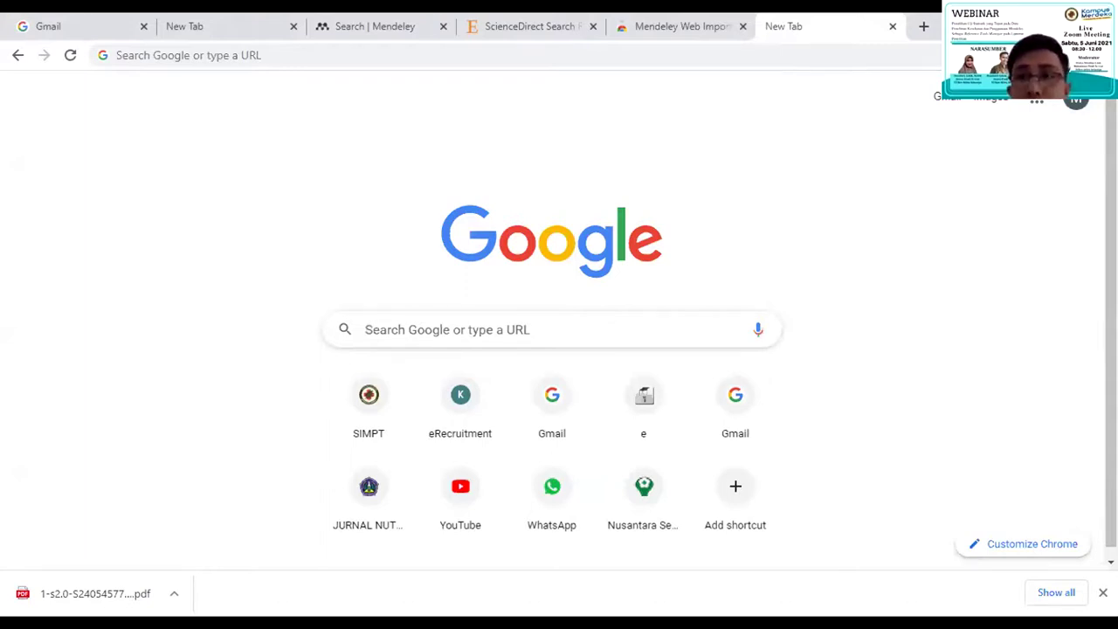
Step: Check Chrome's list of installed extensions for Mendeley Web Importer
click(1044, 55)
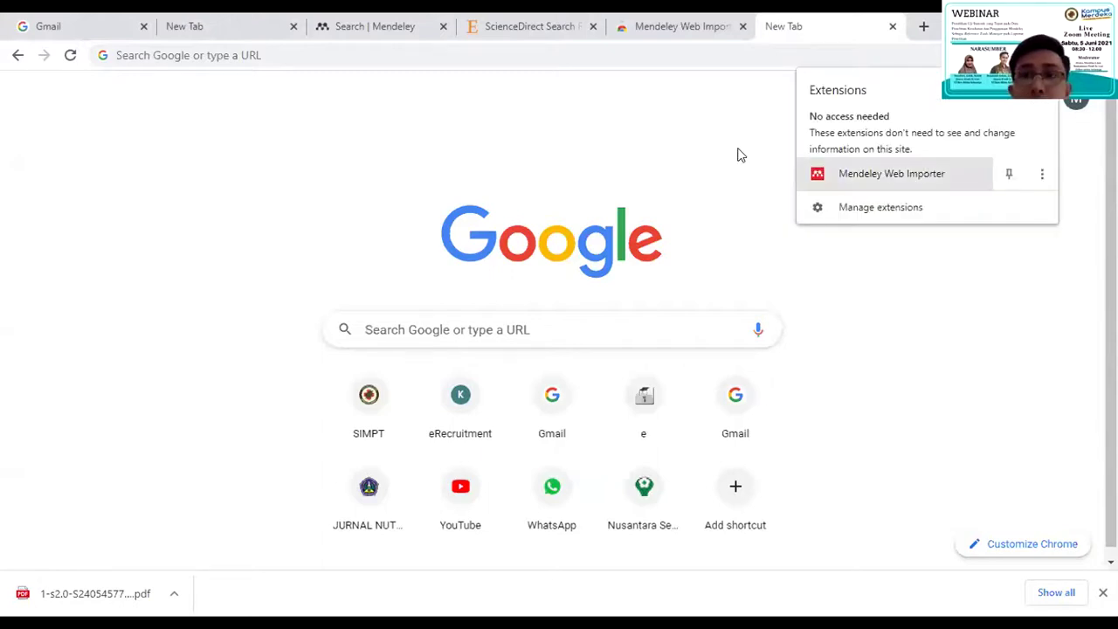
click(787, 87)
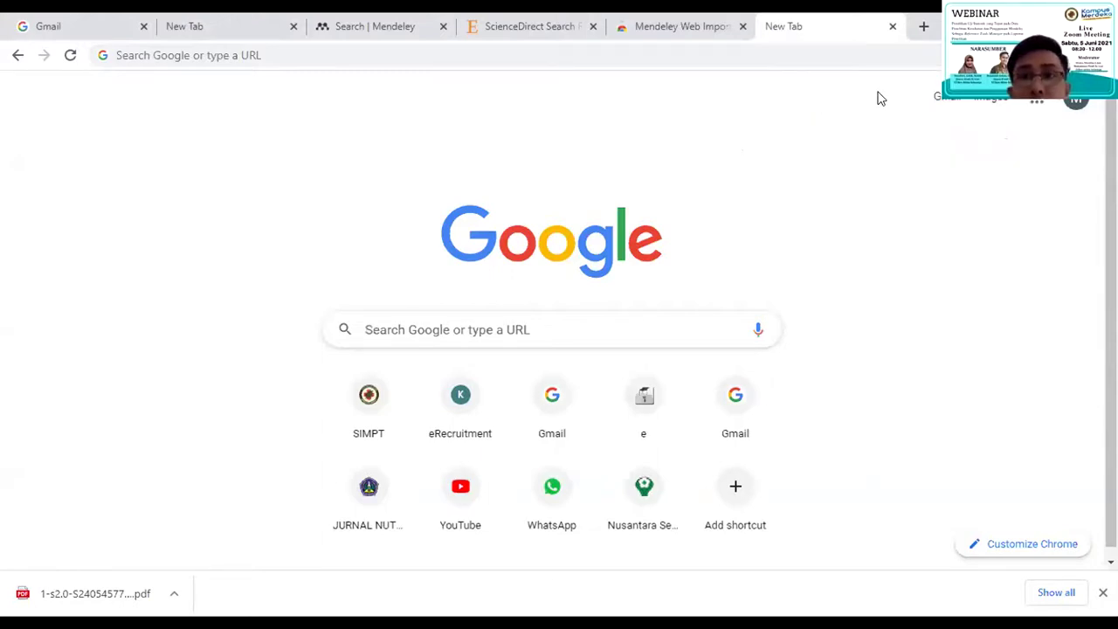
scroll(881, 98, down, 1)
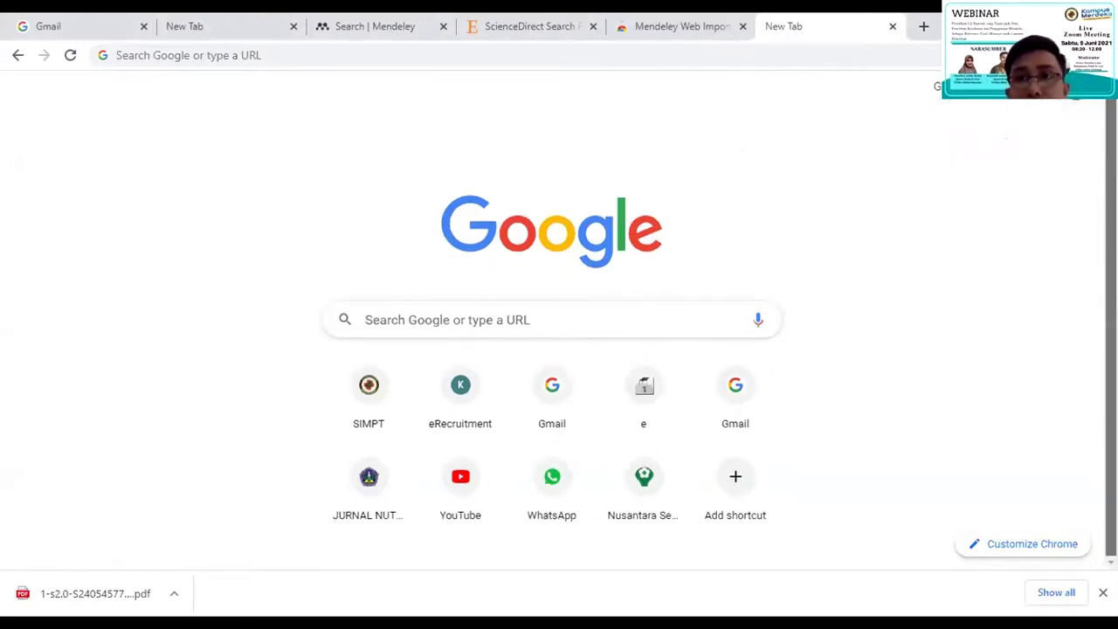
scroll(349, 123, up, 1)
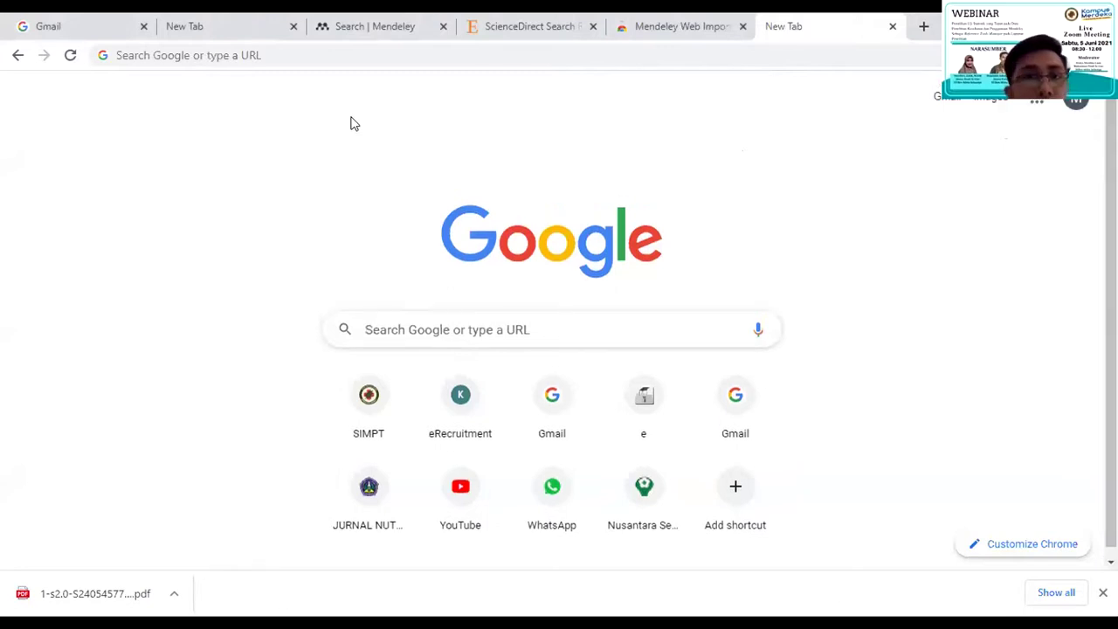
click(196, 29)
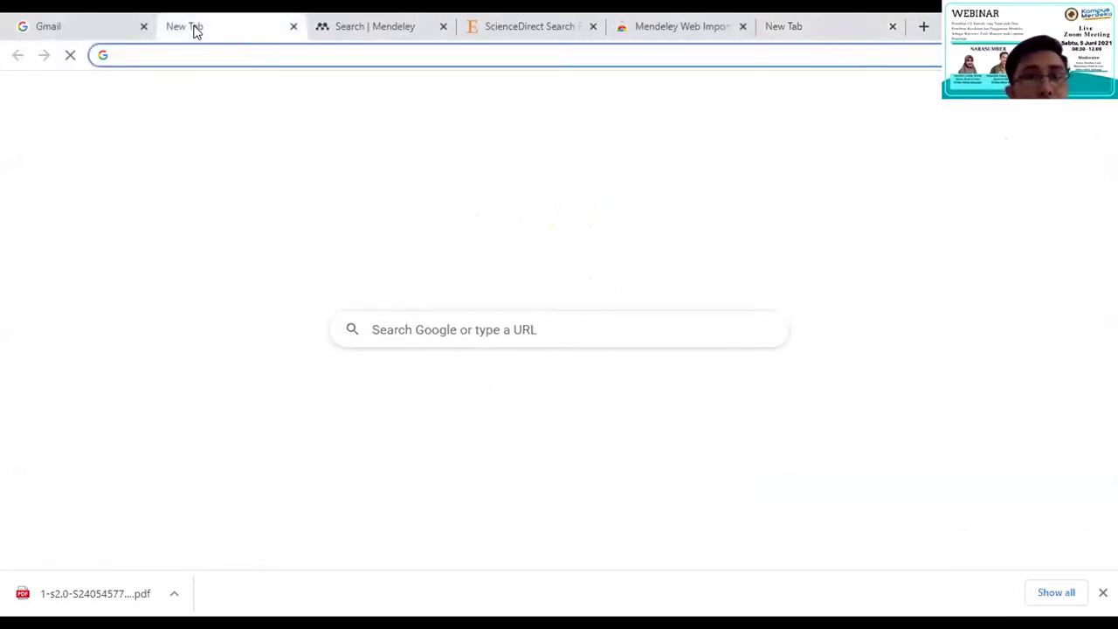
click(233, 52)
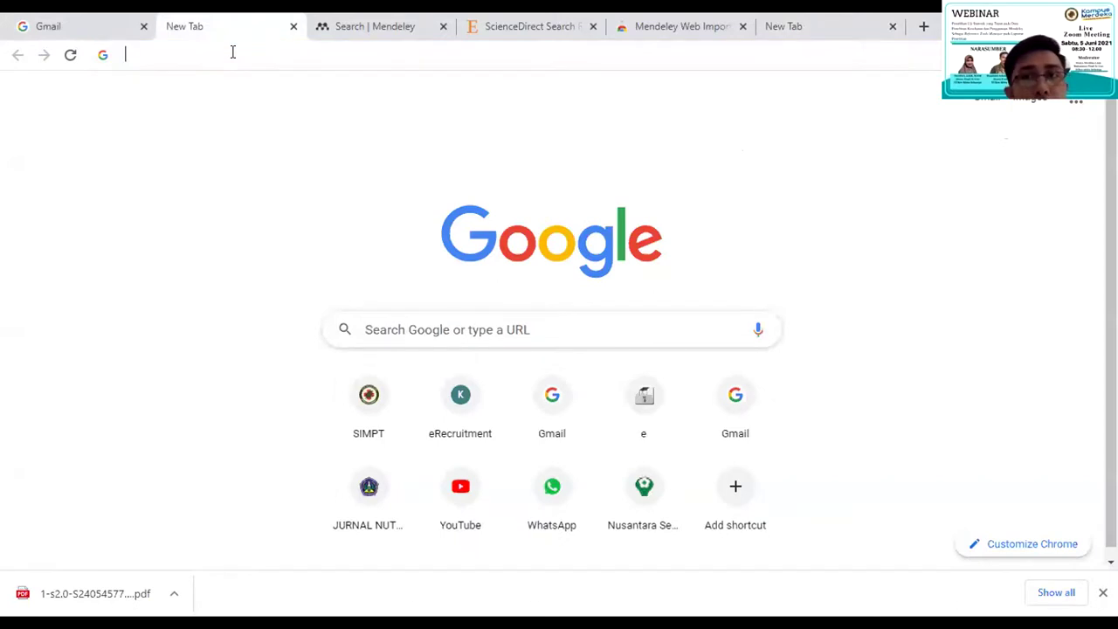
key(Escape)
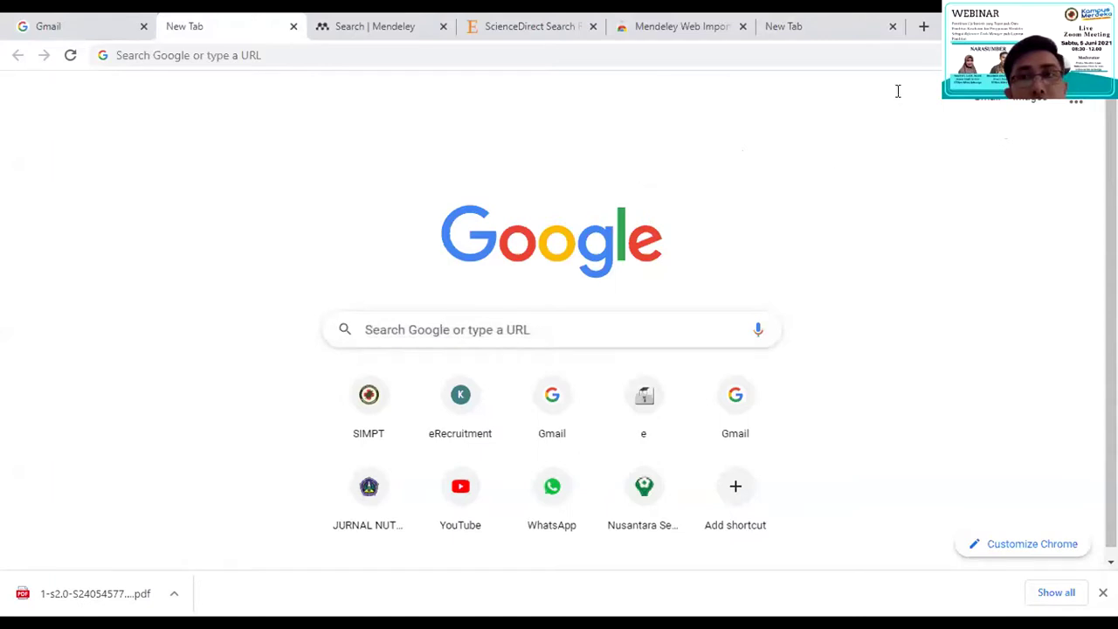
Step: Open sciencedirect.com in a new browser tab
click(921, 29)
click(234, 56)
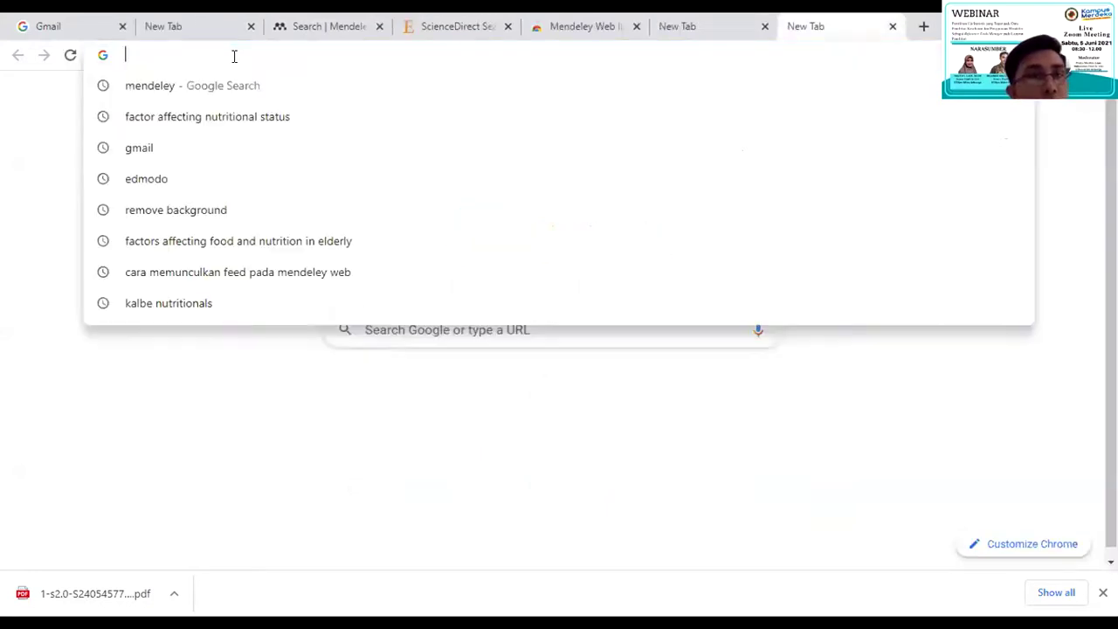
text(sciencedirect.com)
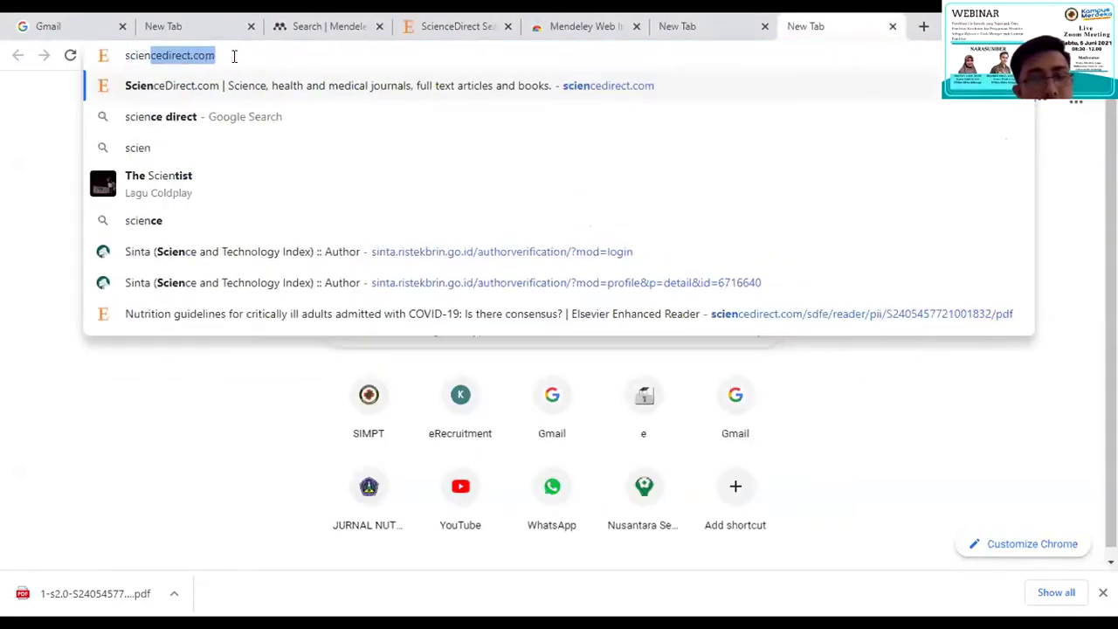
key(Return)
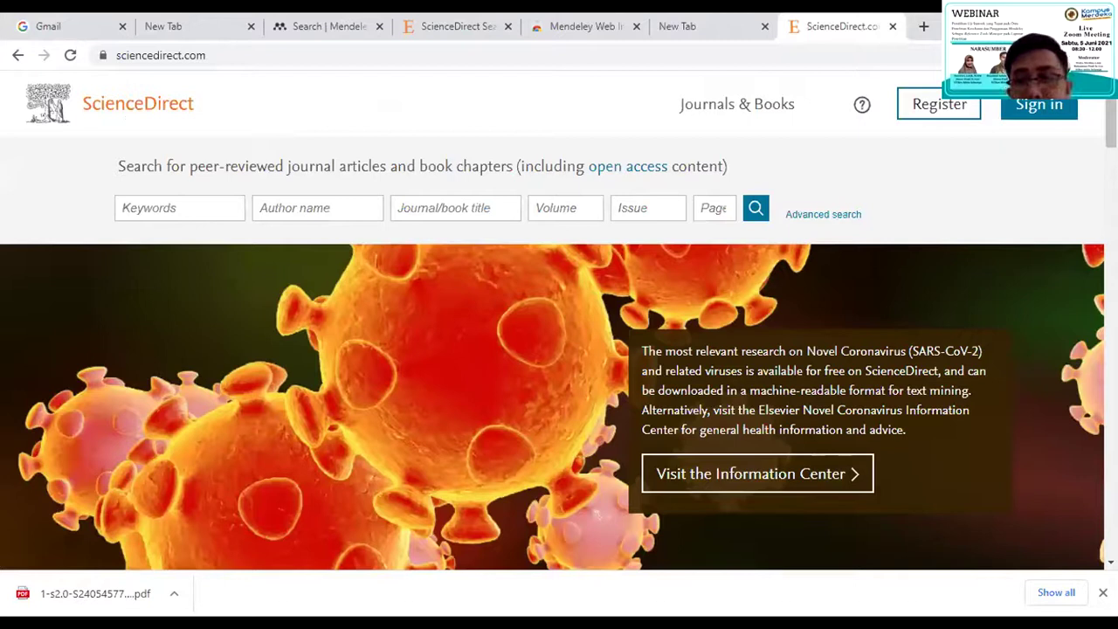
Step: Search ScienceDirect for the keyword "nutrition" and look through the listed articles
click(226, 210)
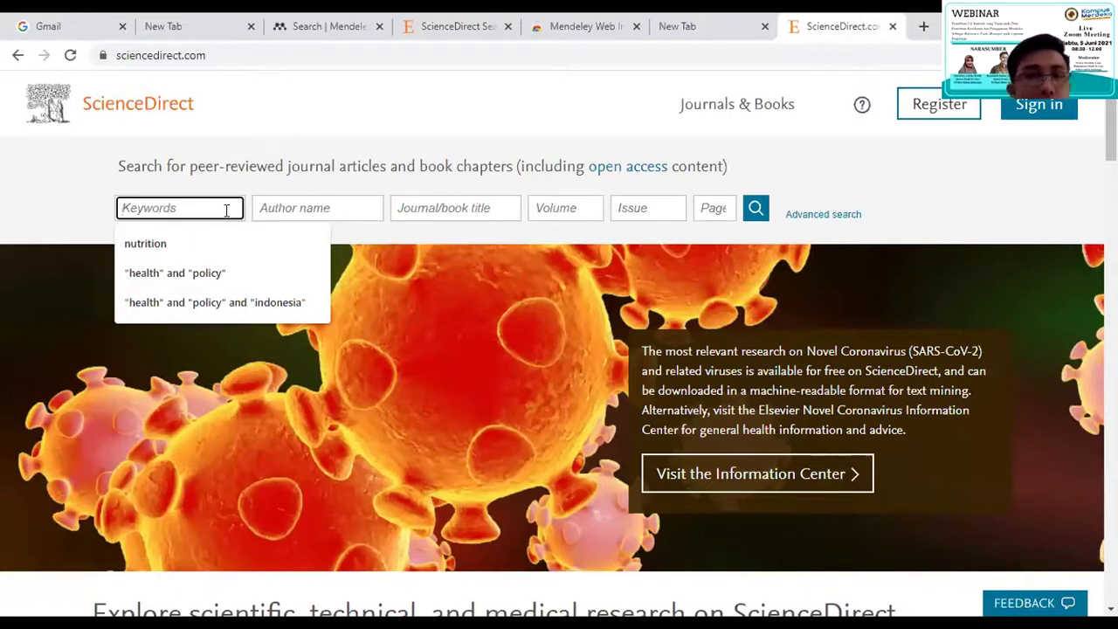
click(206, 274)
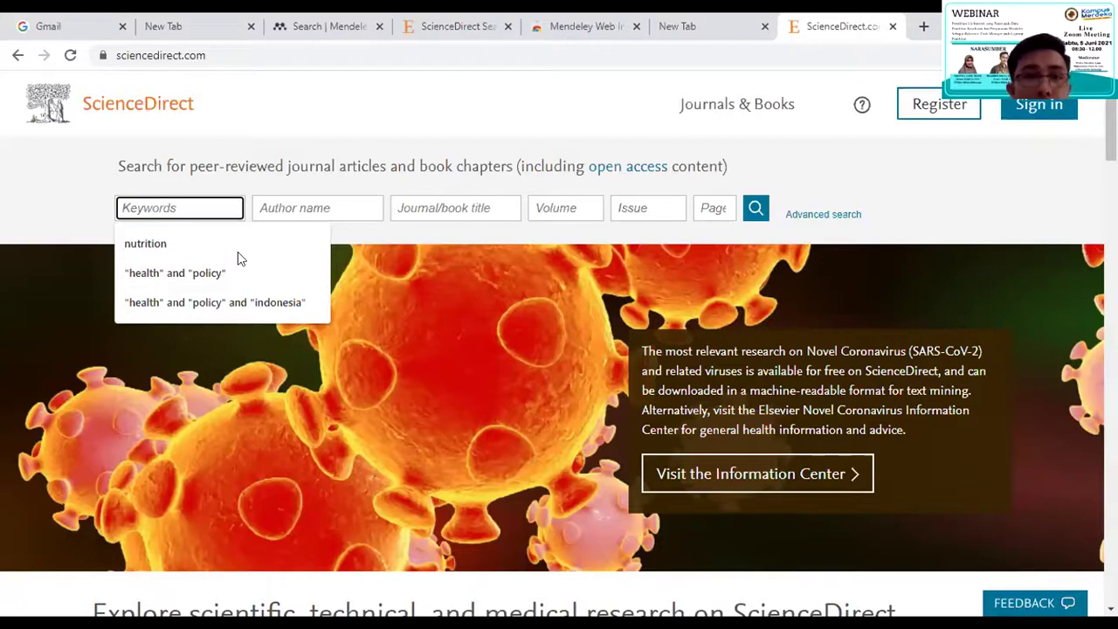
click(167, 248)
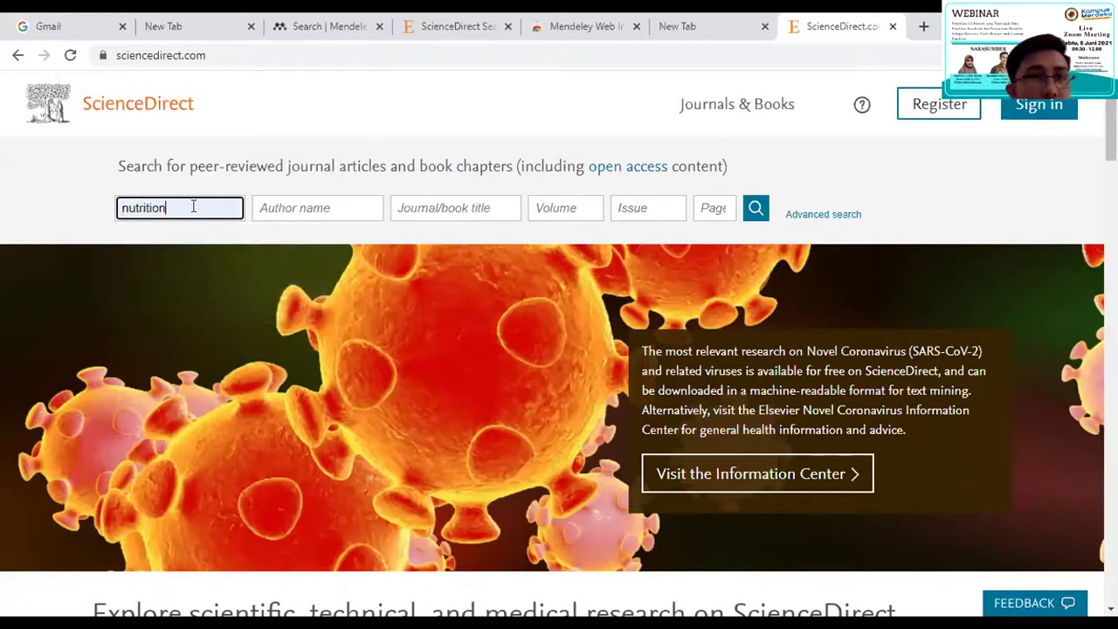
key(Return)
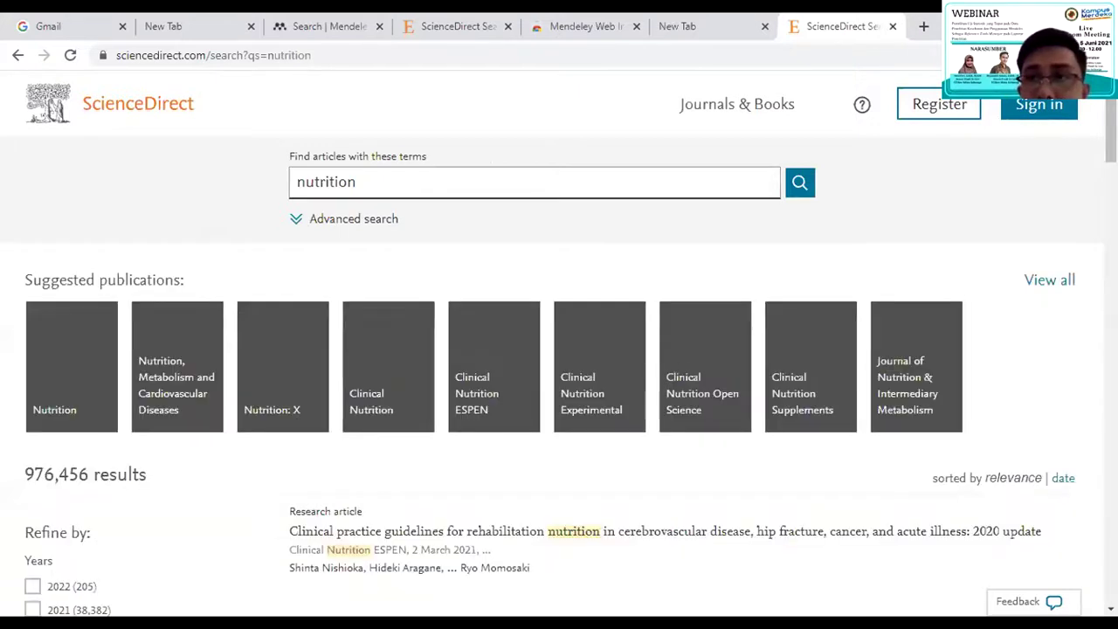
scroll(560, 349, down, 5)
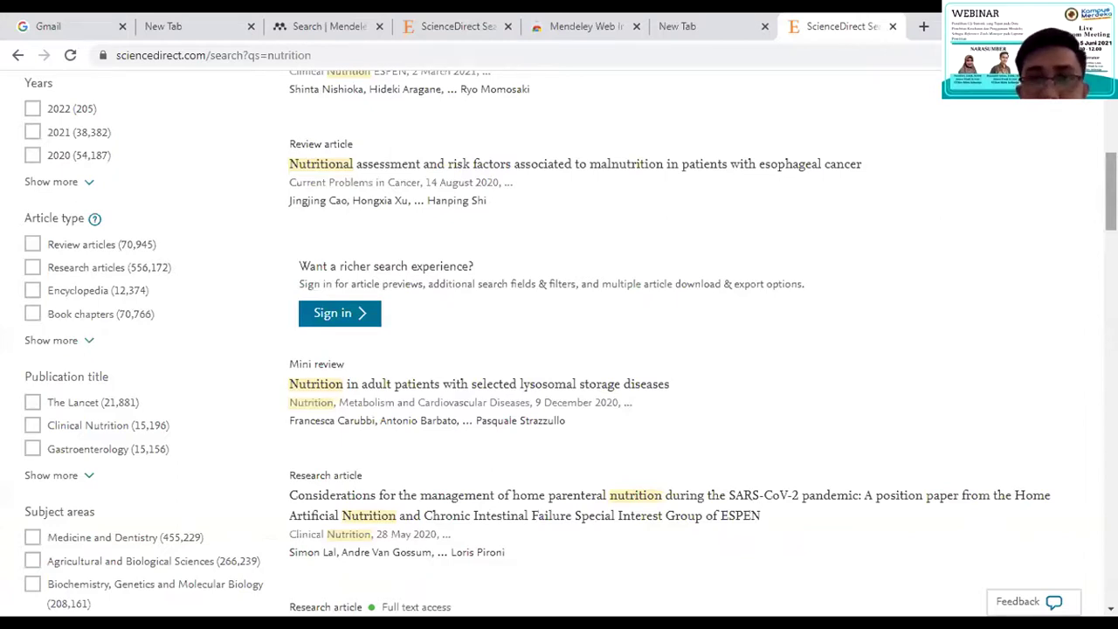
scroll(559, 349, up, 2)
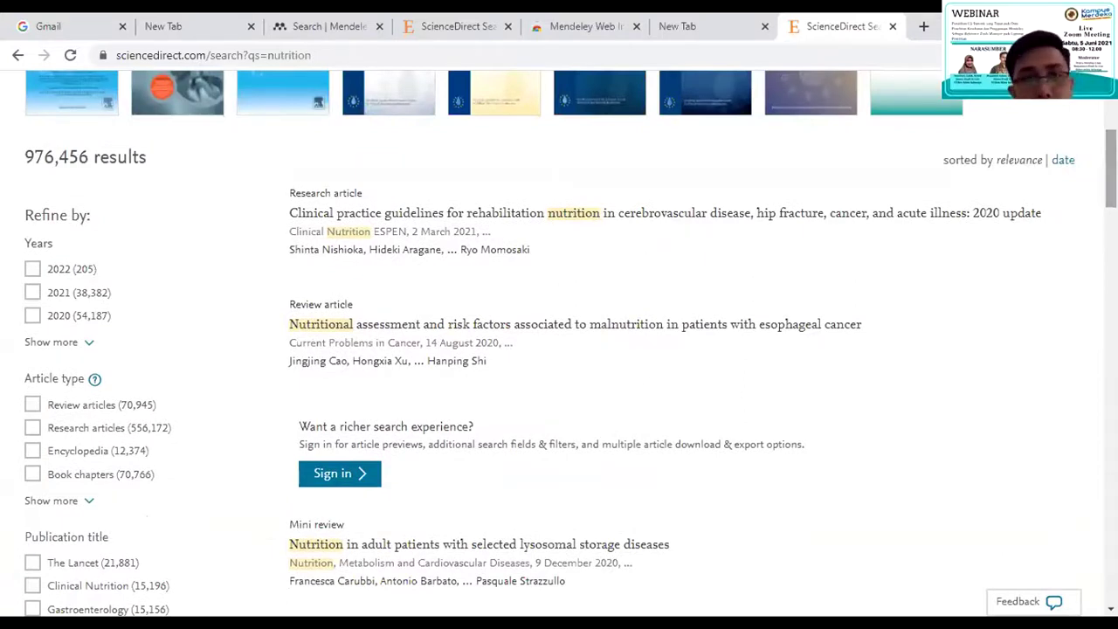
Step: Look through the nutrition search results and restrict them to articles from the year 2021
scroll(559, 349, up, 1)
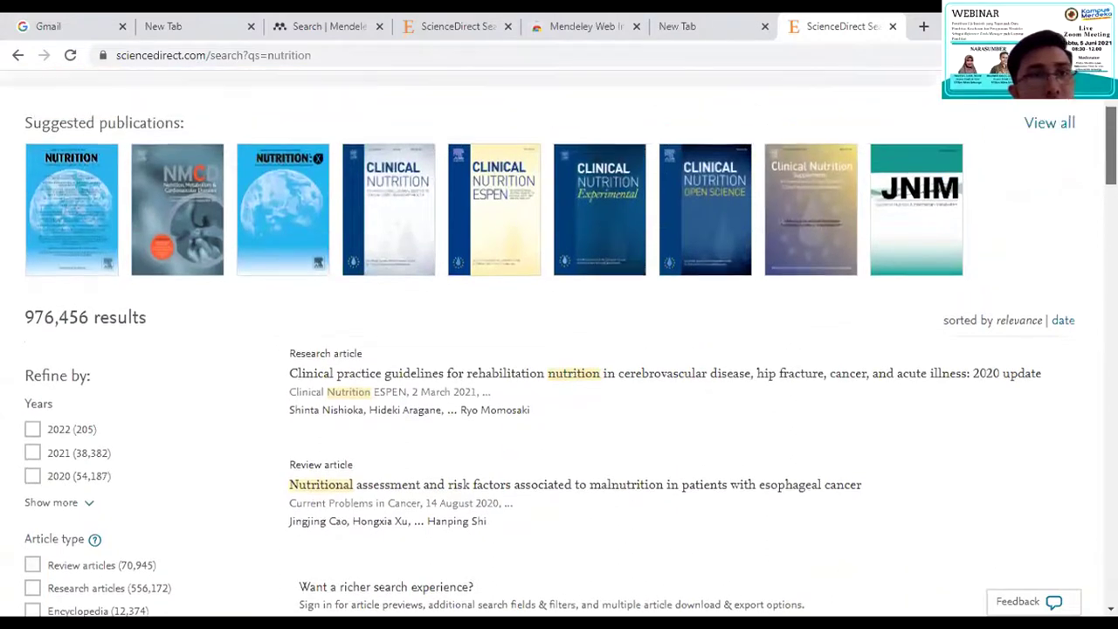
scroll(560, 349, down, 4)
scroll(774, 142, down, 4)
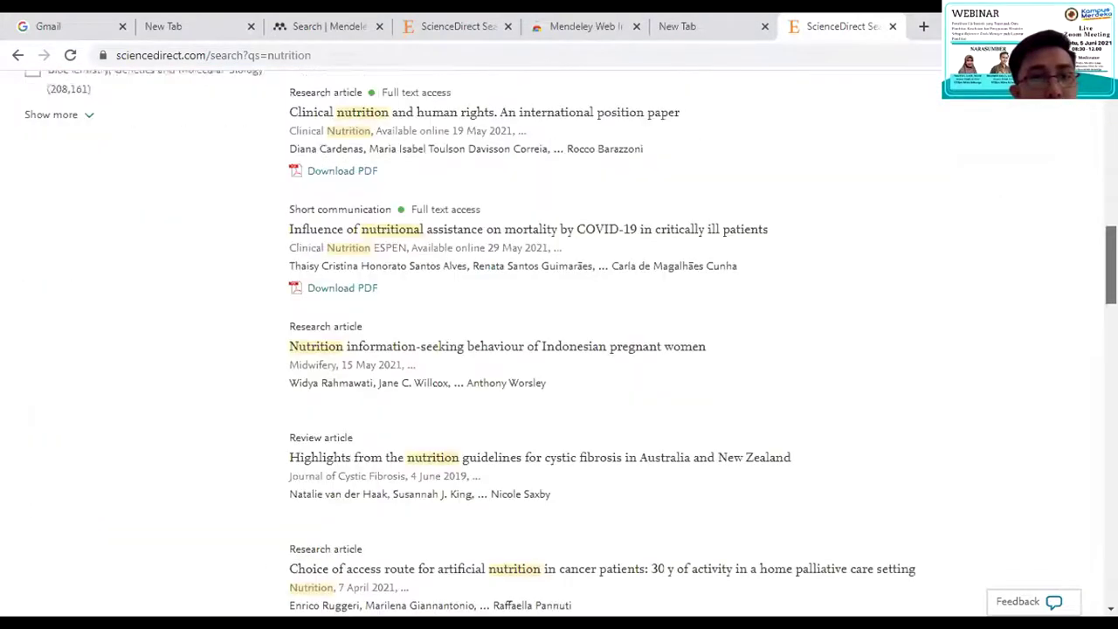
scroll(774, 142, up, 7)
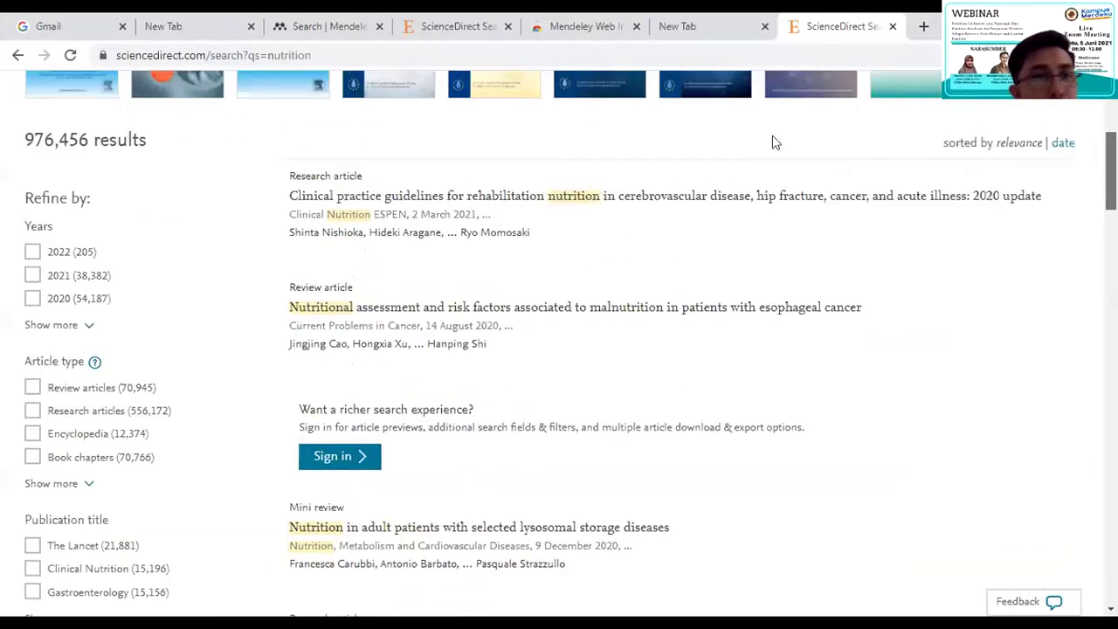
click(33, 275)
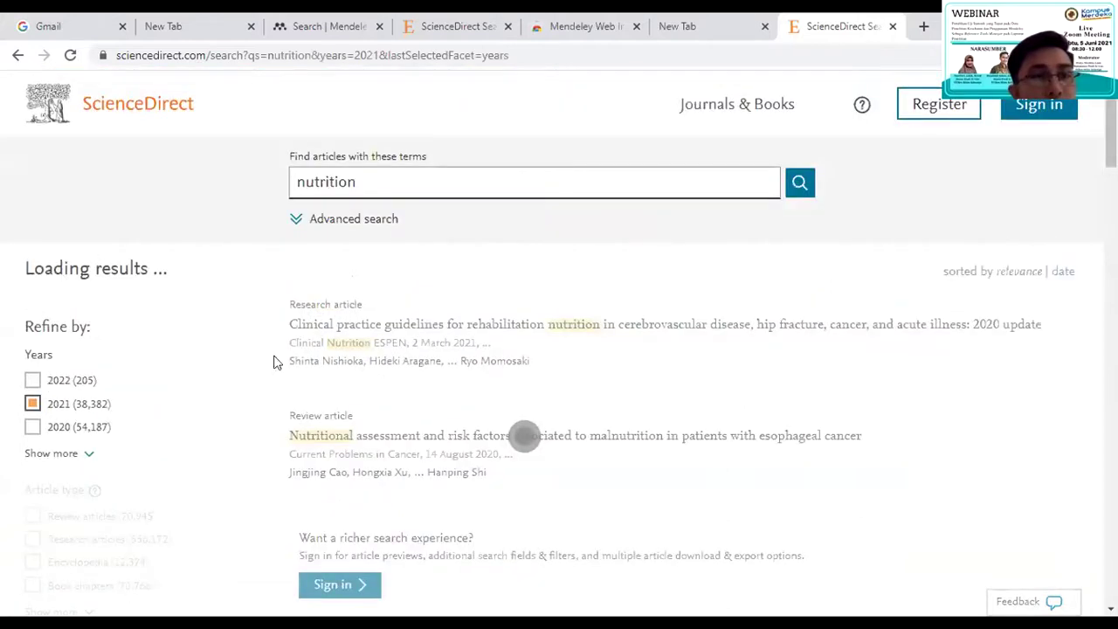
Step: Browse the filtered results and open the PDF of "Clinical nutrition and human rights. An international position paper"
scroll(524, 435, down, 4)
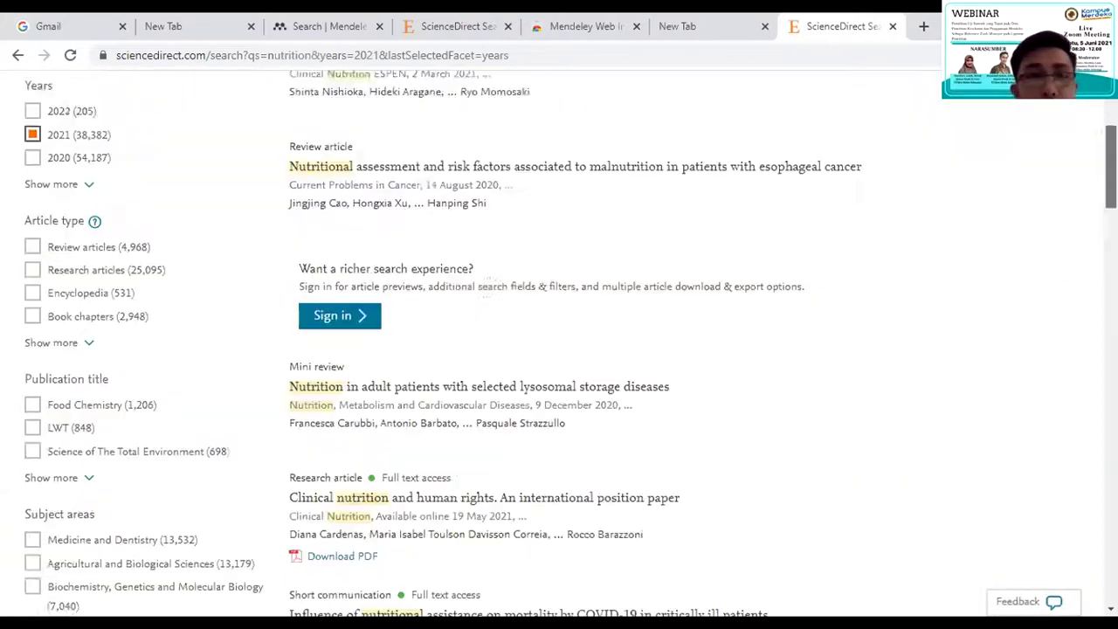
scroll(560, 349, down, 4)
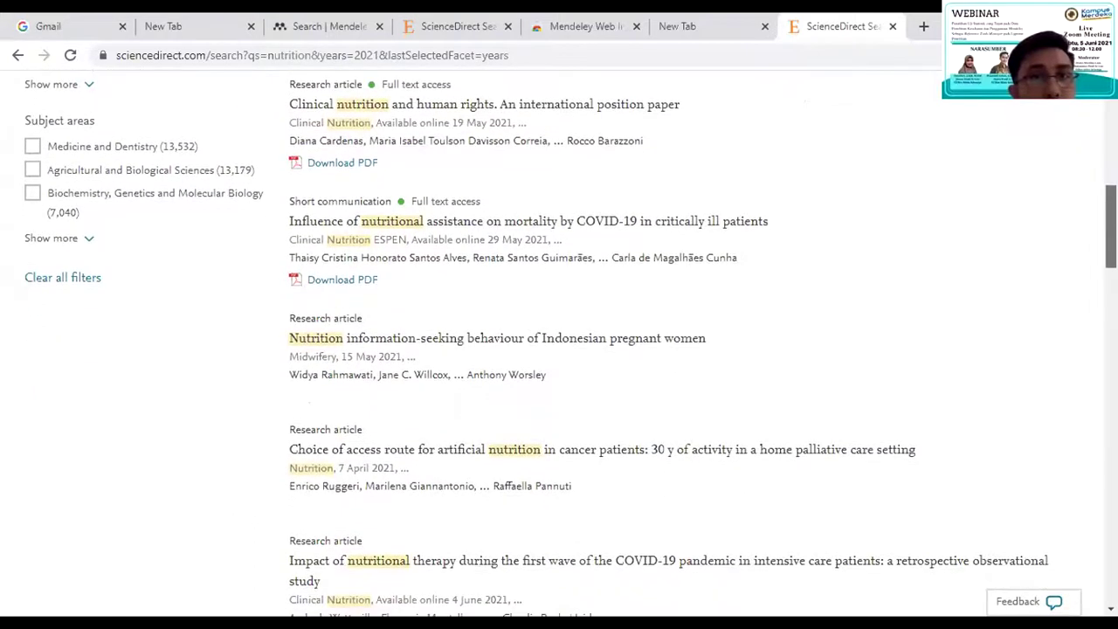
scroll(771, 195, down, 1)
scroll(770, 196, up, 2)
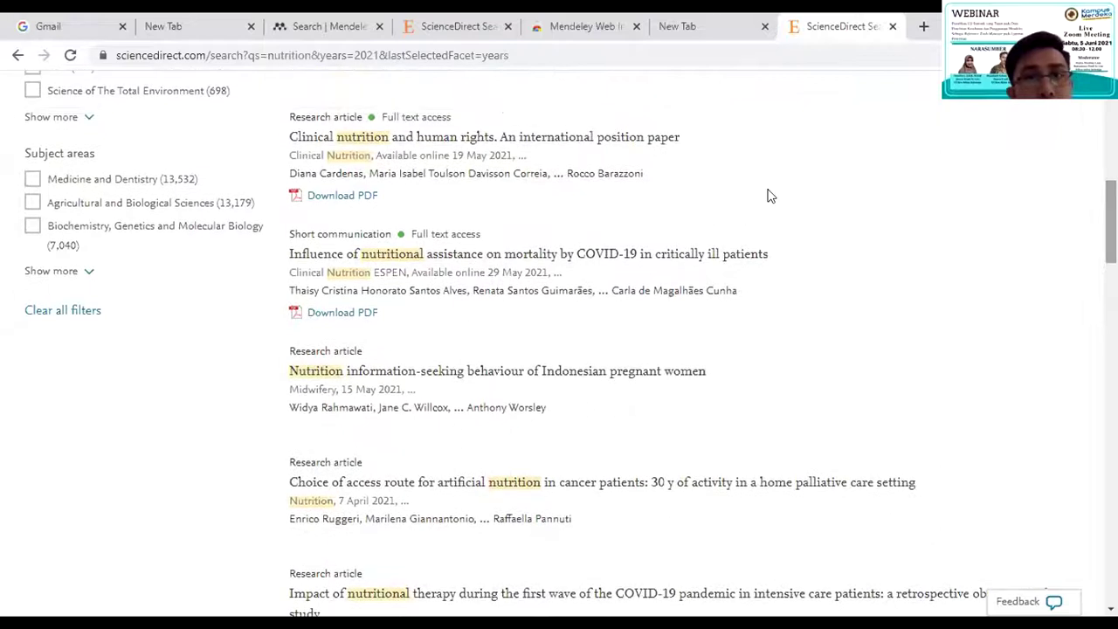
click(339, 196)
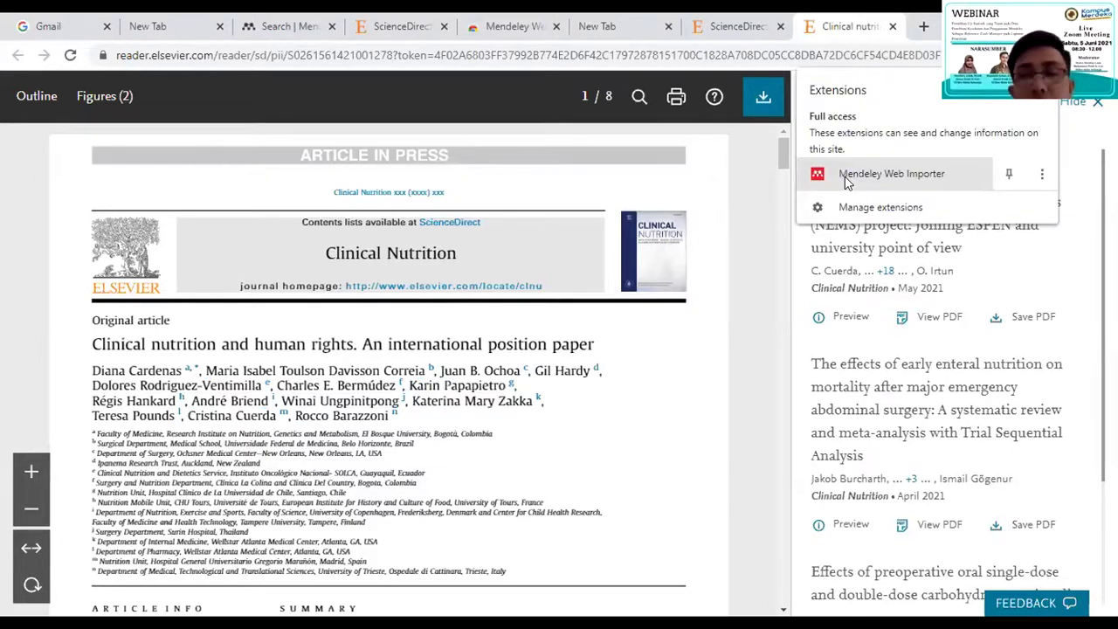
Step: Add the open article's reference to My Library with Mendeley Web Importer, and view it in the online Mendeley library
click(845, 179)
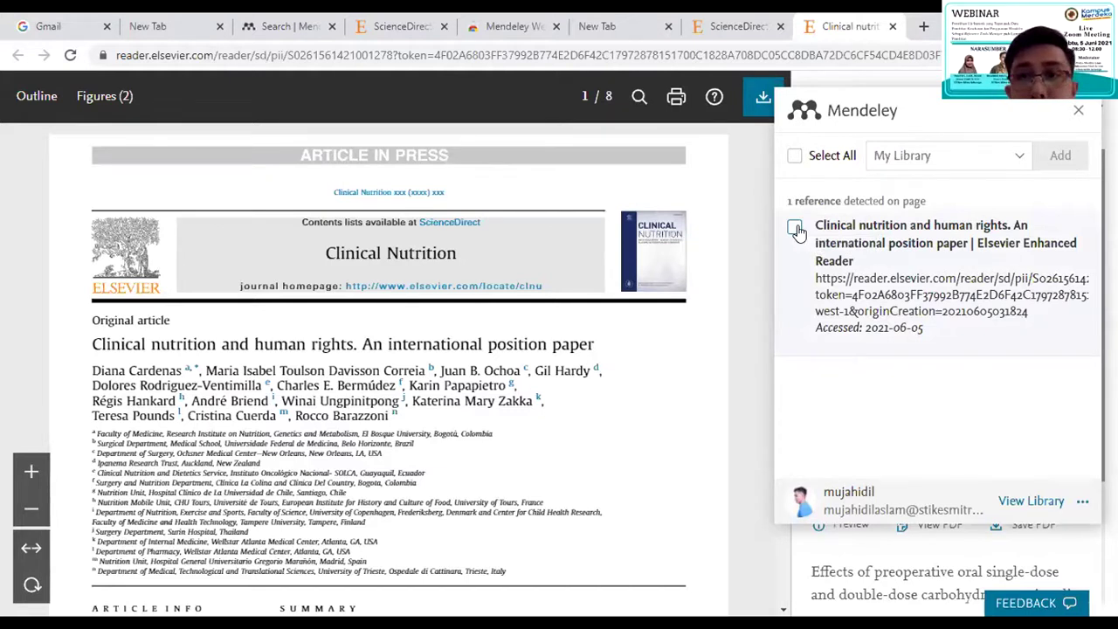
click(795, 228)
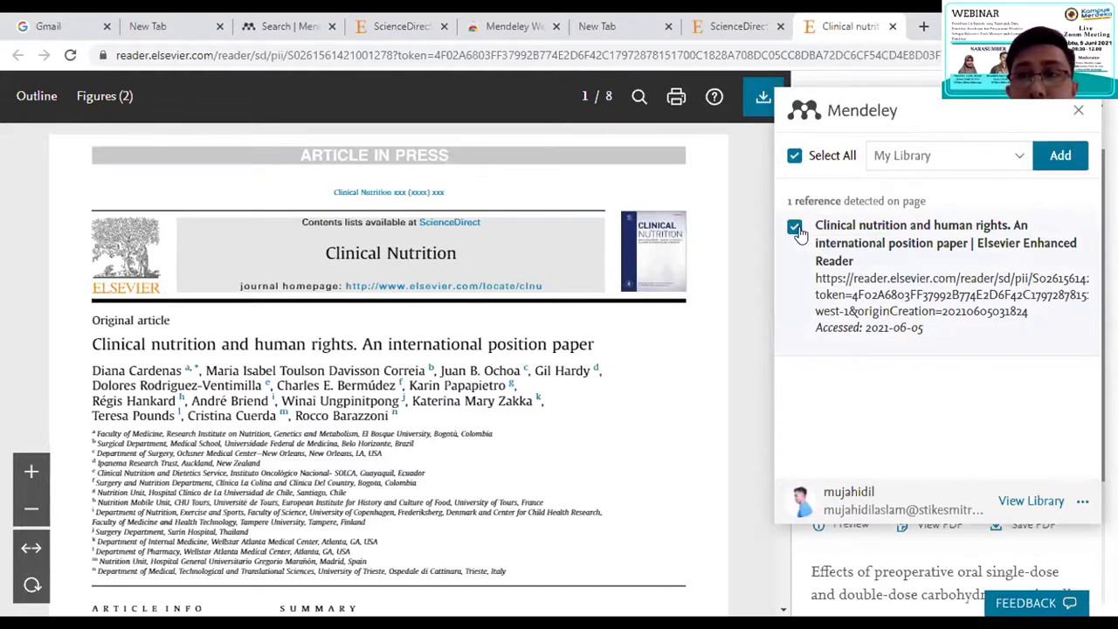
click(1061, 157)
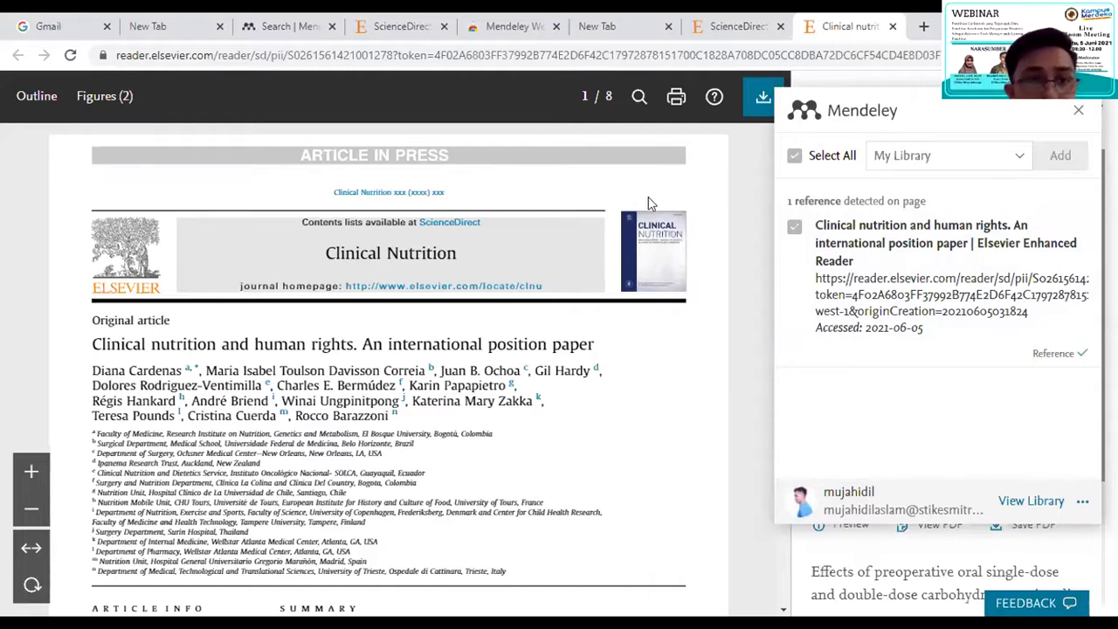
click(1028, 503)
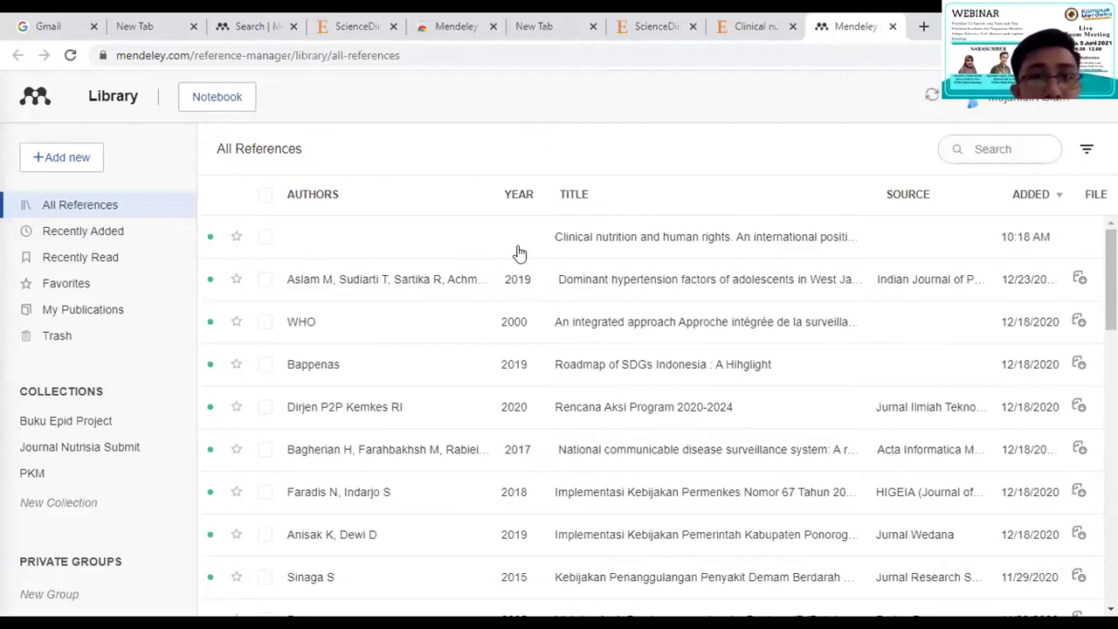
click(641, 251)
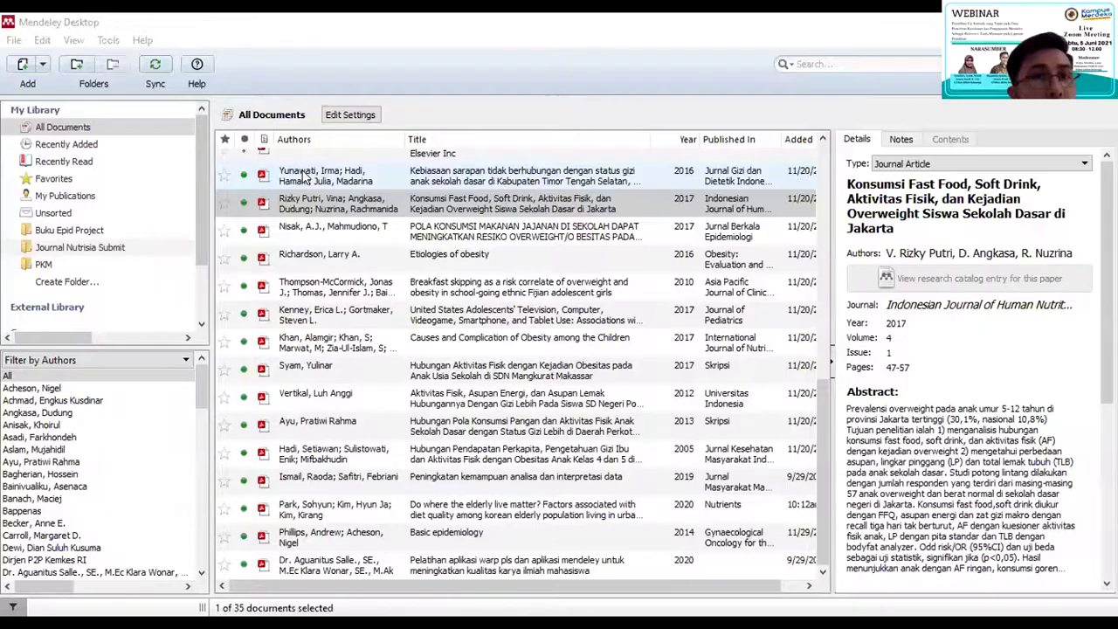
Step: Switch to Mendeley Desktop, synchronize the library and show the recently added documents
click(304, 178)
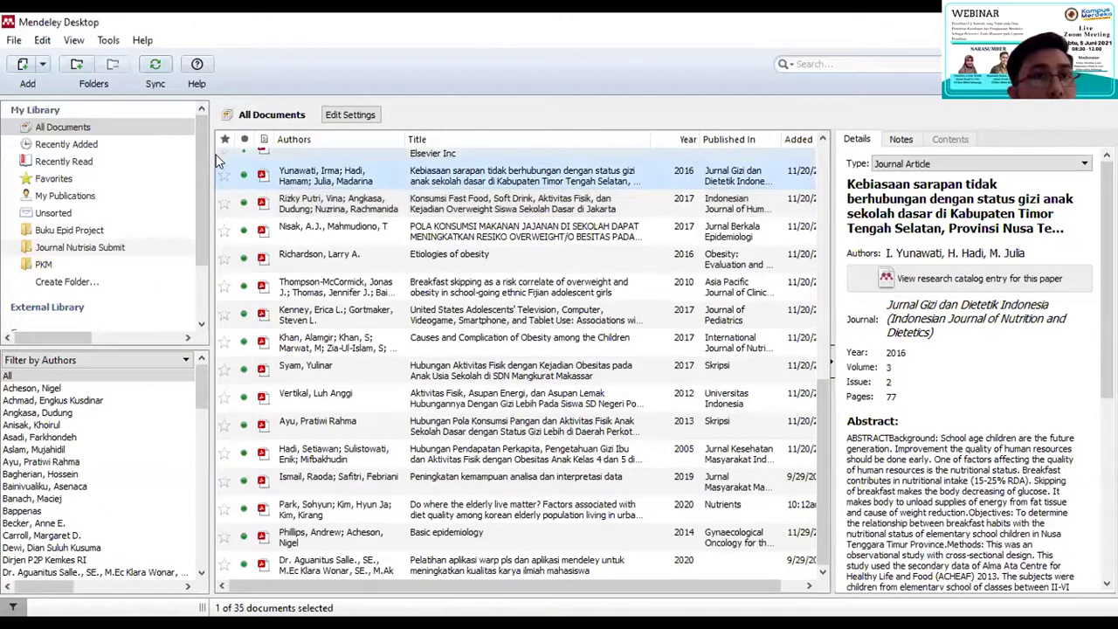
click(157, 68)
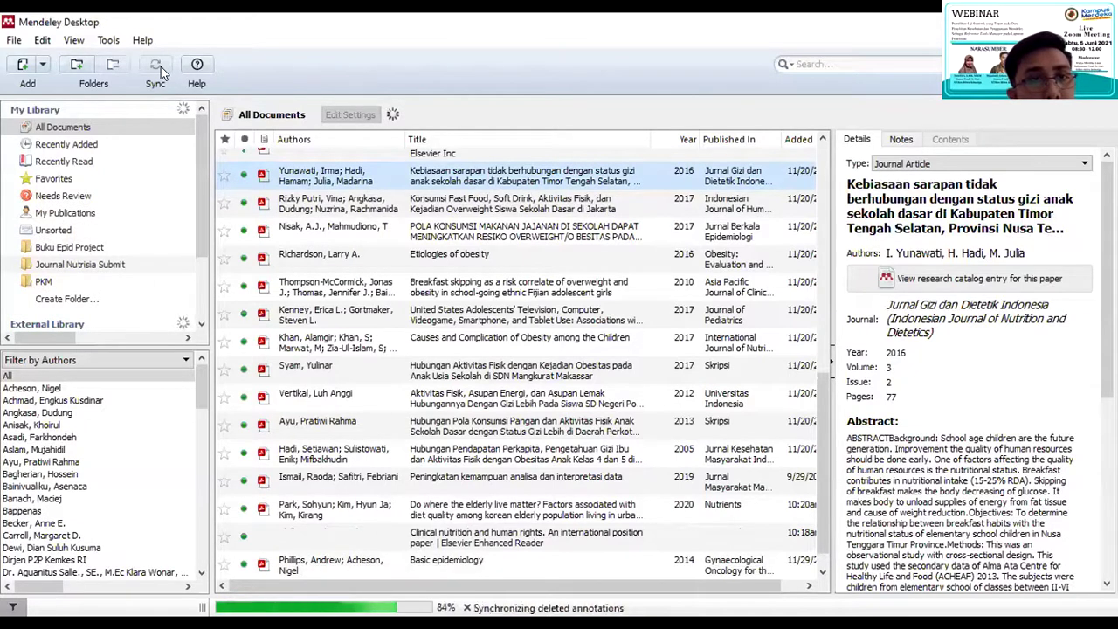
click(98, 145)
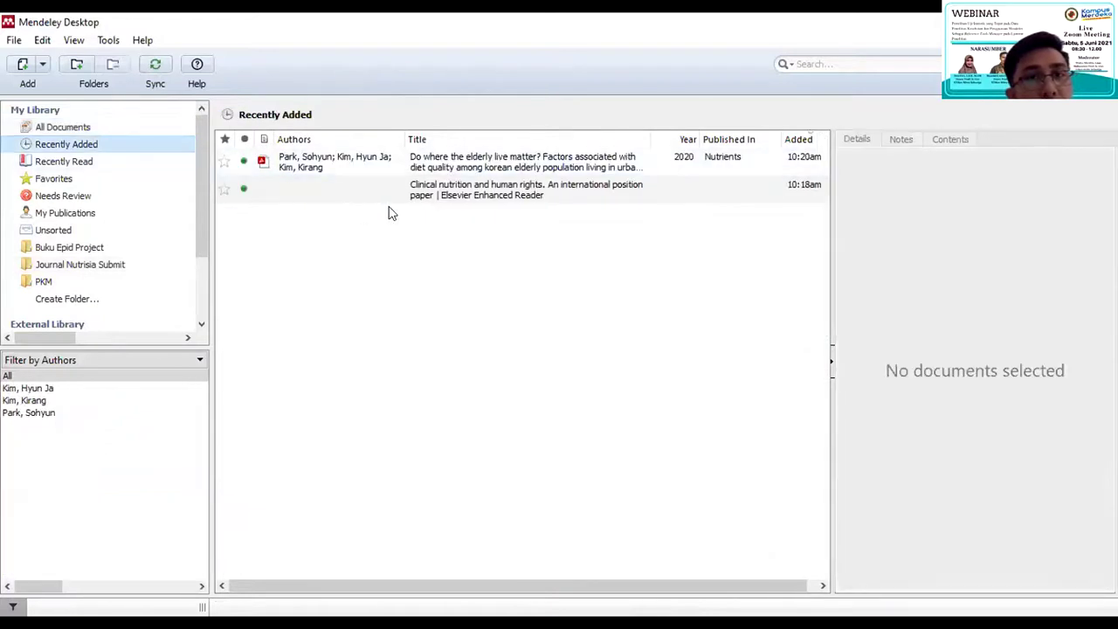
Step: Search the Mendeley catalog for the imported "Clinical nutrition and human rights" reference and review its details down to the URL and files
click(457, 197)
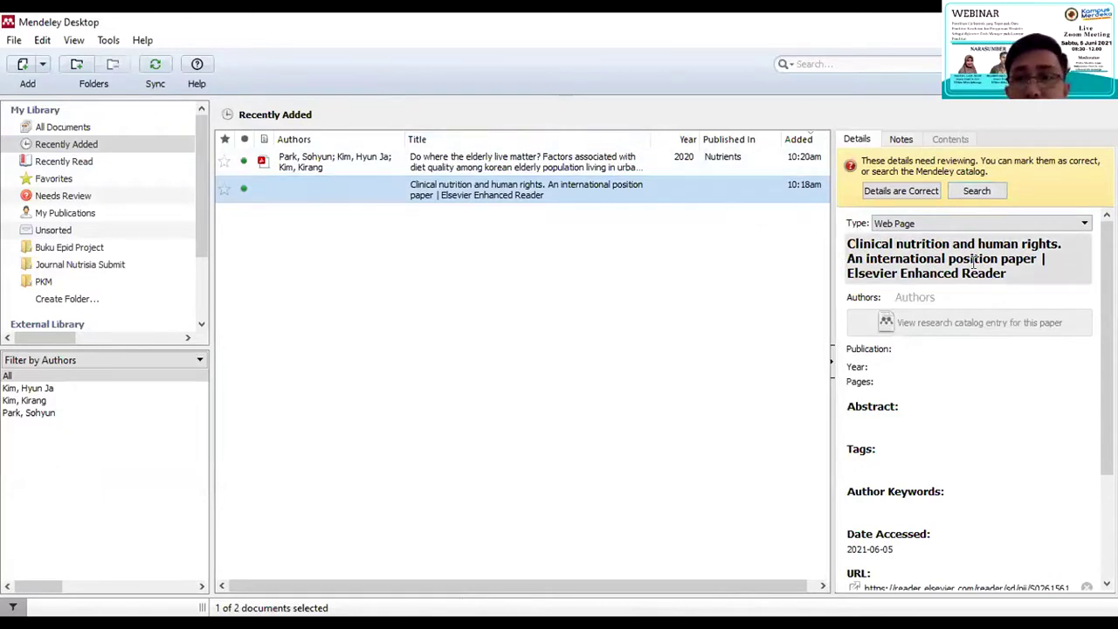
click(977, 191)
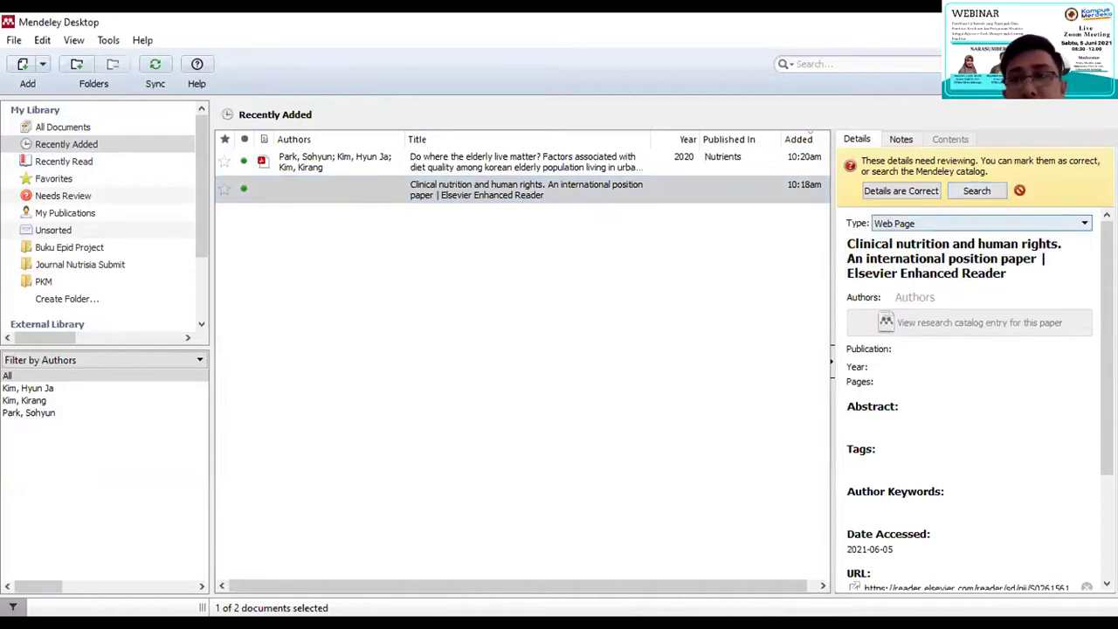
scroll(970, 367, down, 1)
scroll(970, 384, down, 2)
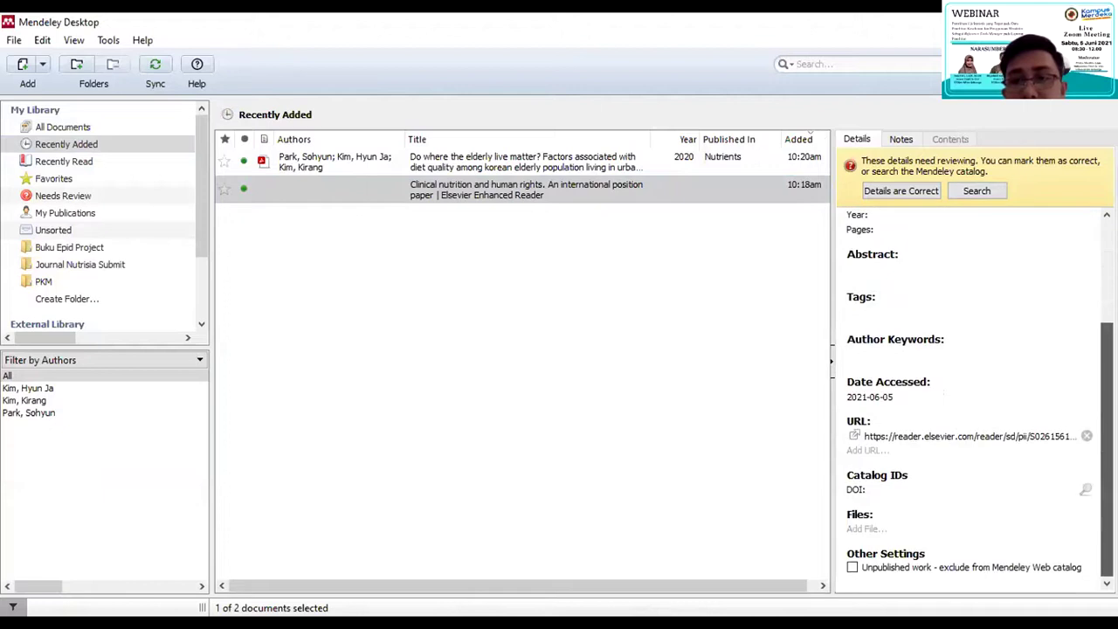
scroll(970, 367, up, 3)
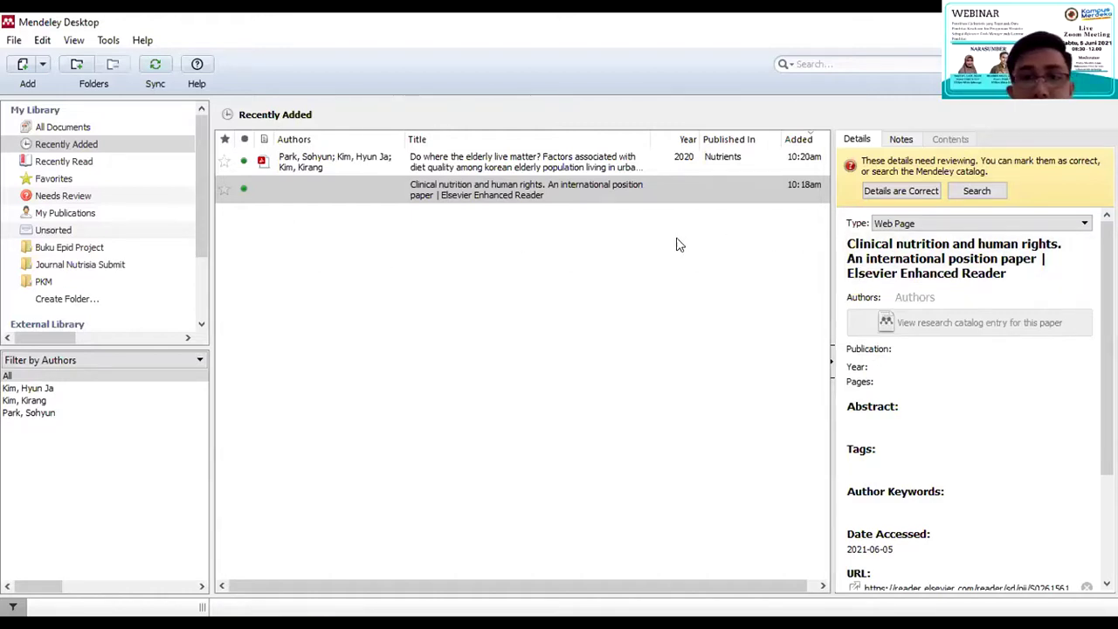
click(228, 199)
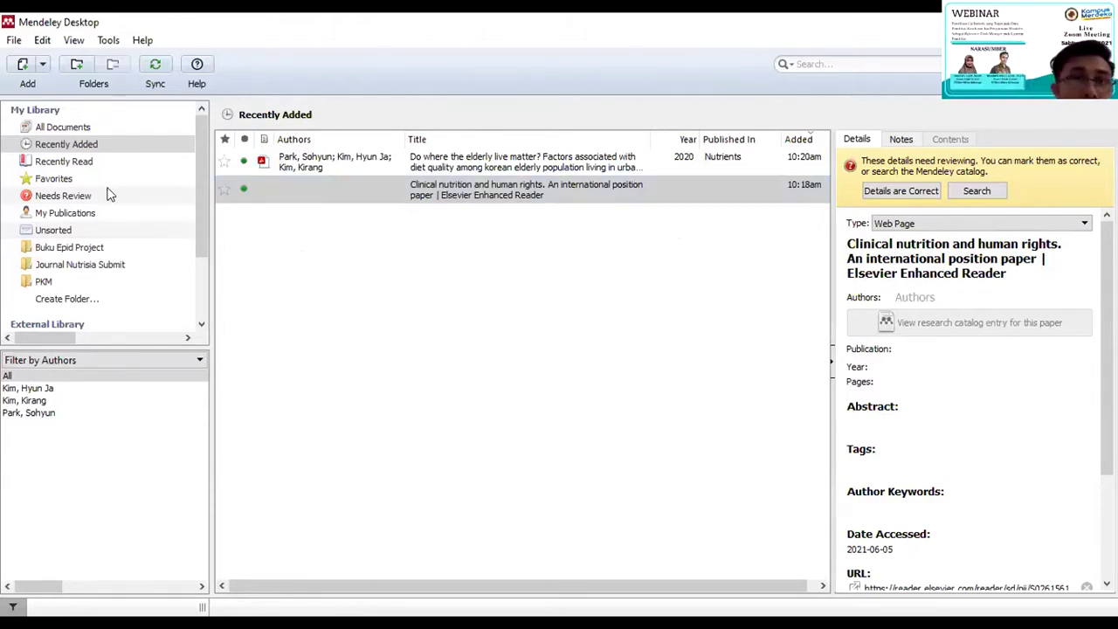
Step: Look through All Documents and the existing folders Buku Epid Project, Journal Nutrisia Submit and PKM
click(101, 129)
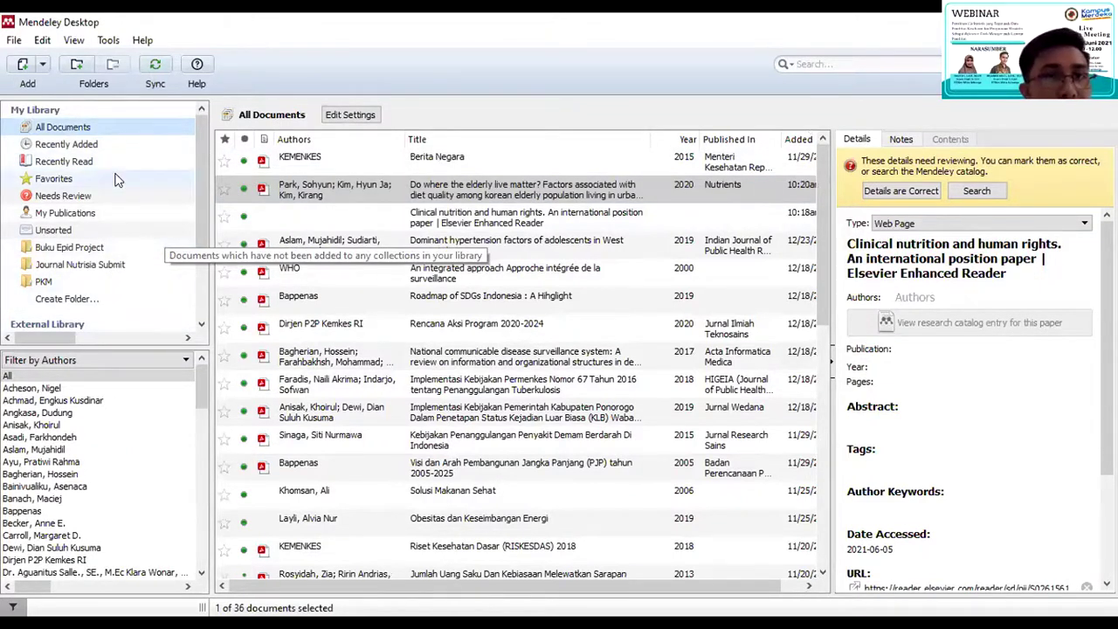
click(300, 187)
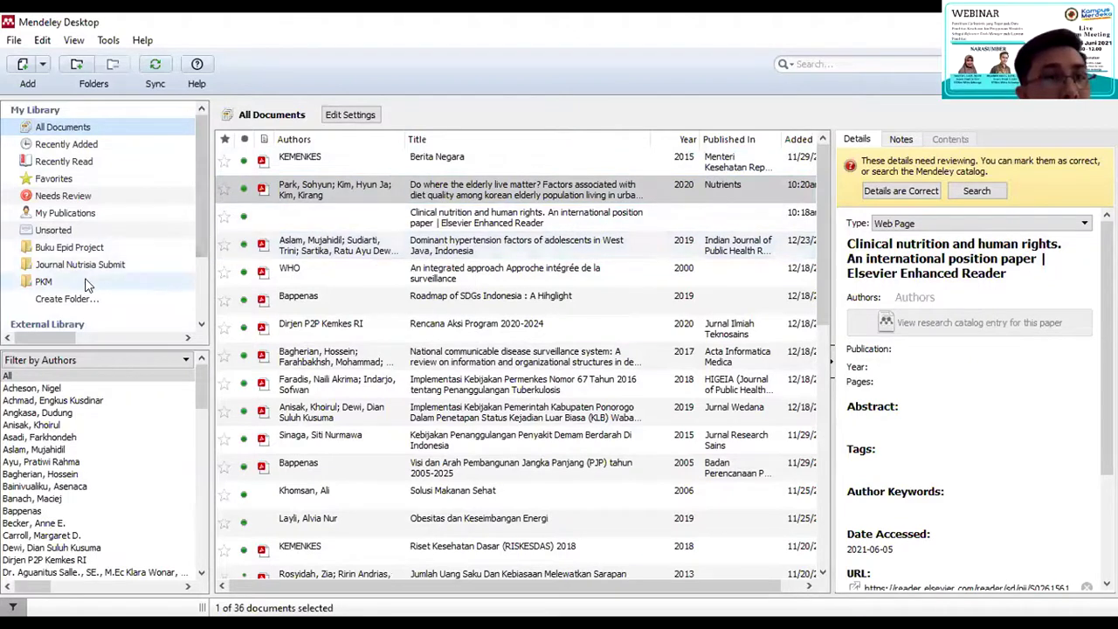
click(88, 249)
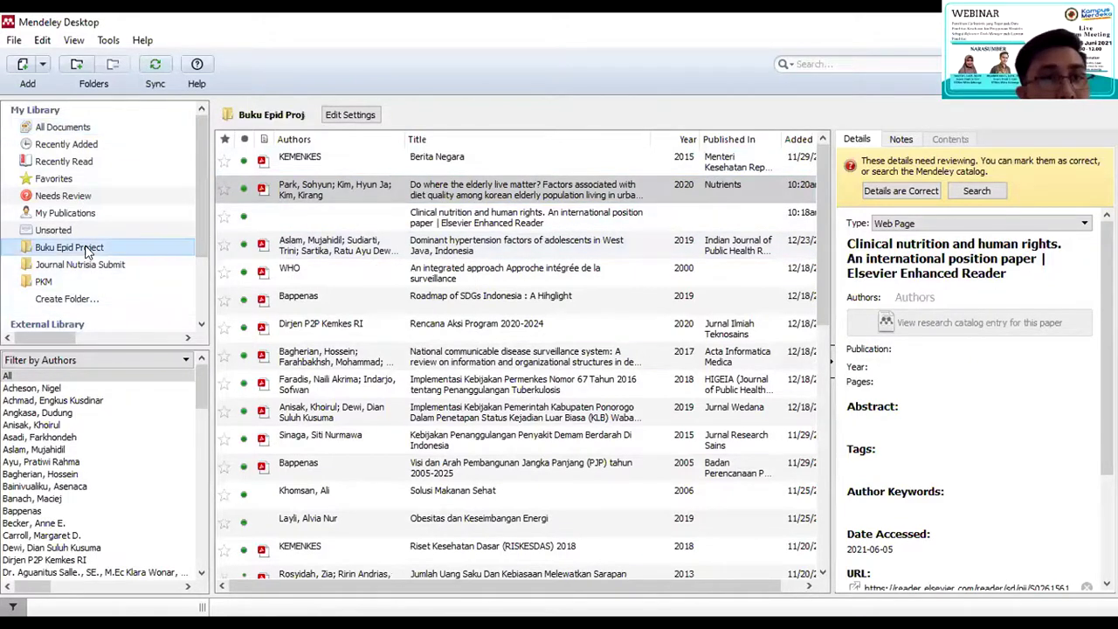
click(87, 264)
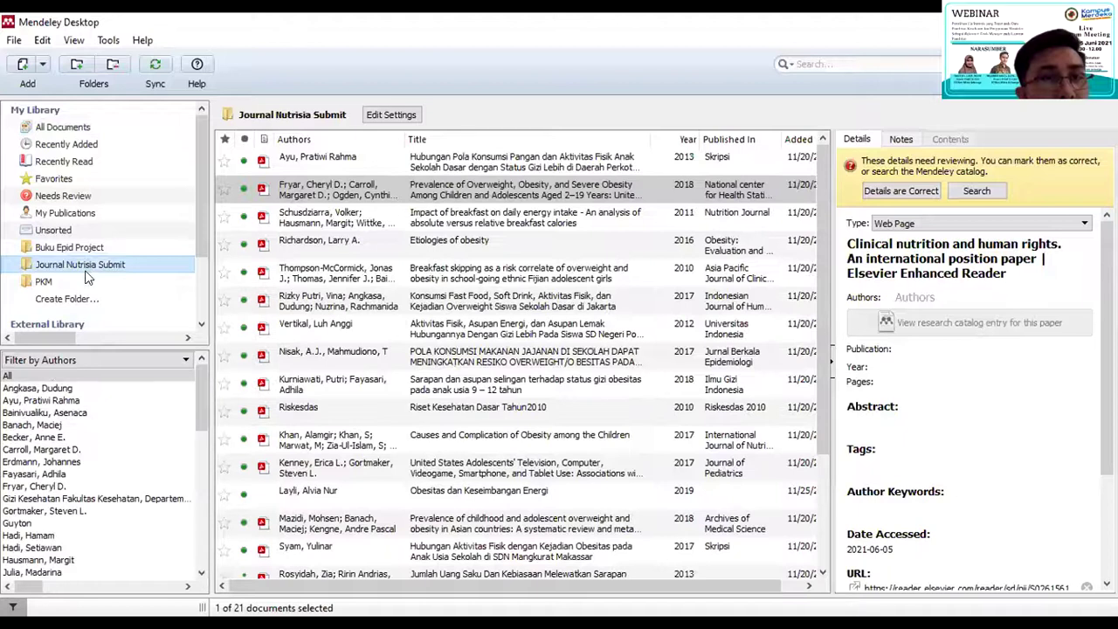
click(88, 282)
Step: Create a new library folder named AA
click(87, 300)
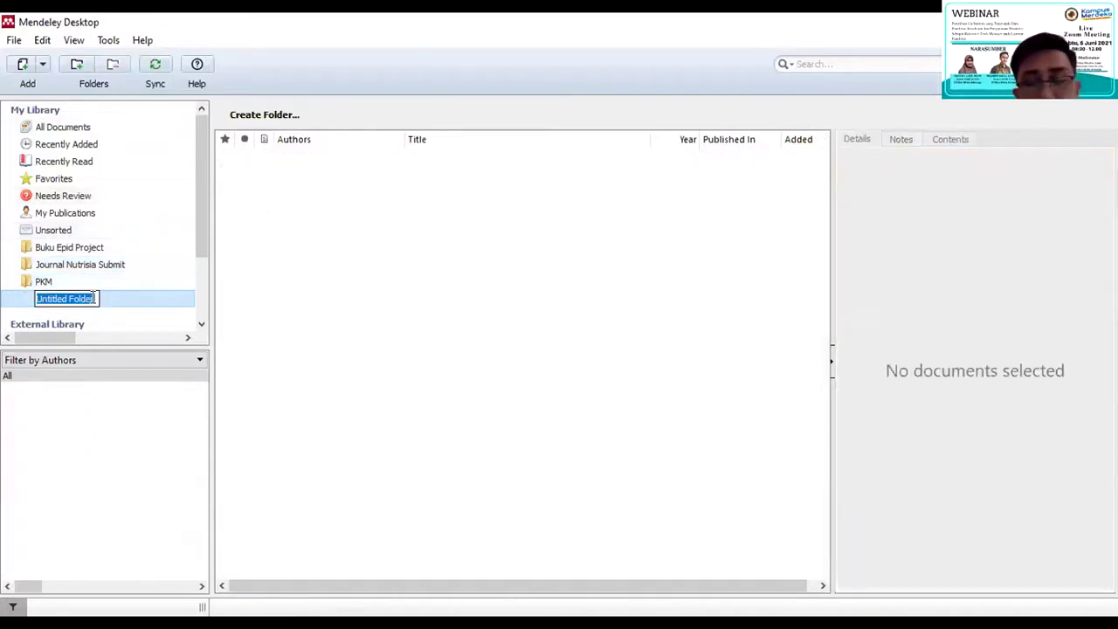
key(BackSpace)
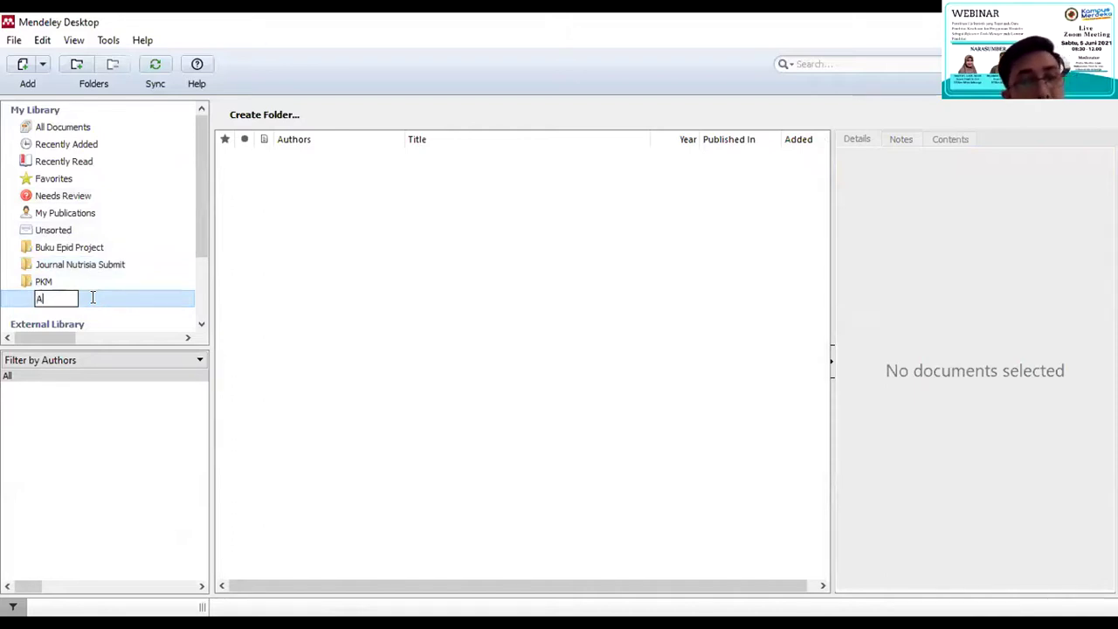
key(Return)
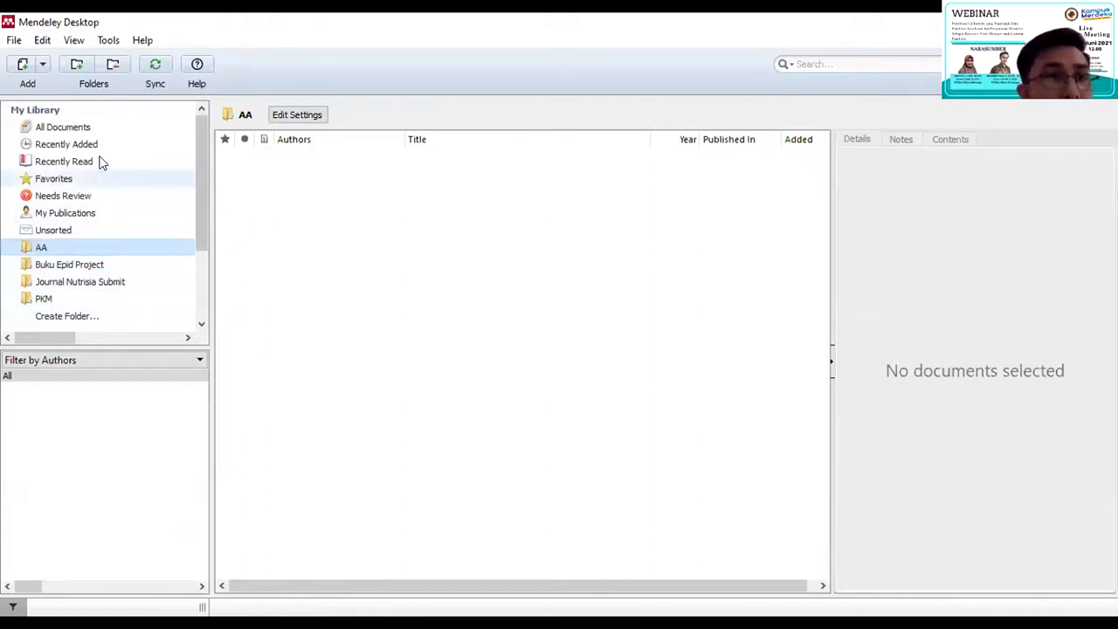
Step: Add the document "Kebijakan Penanggulangan Penyakit Demam Berdarah Di Indonesia" from All Documents to folder AA, and open that folder
click(88, 127)
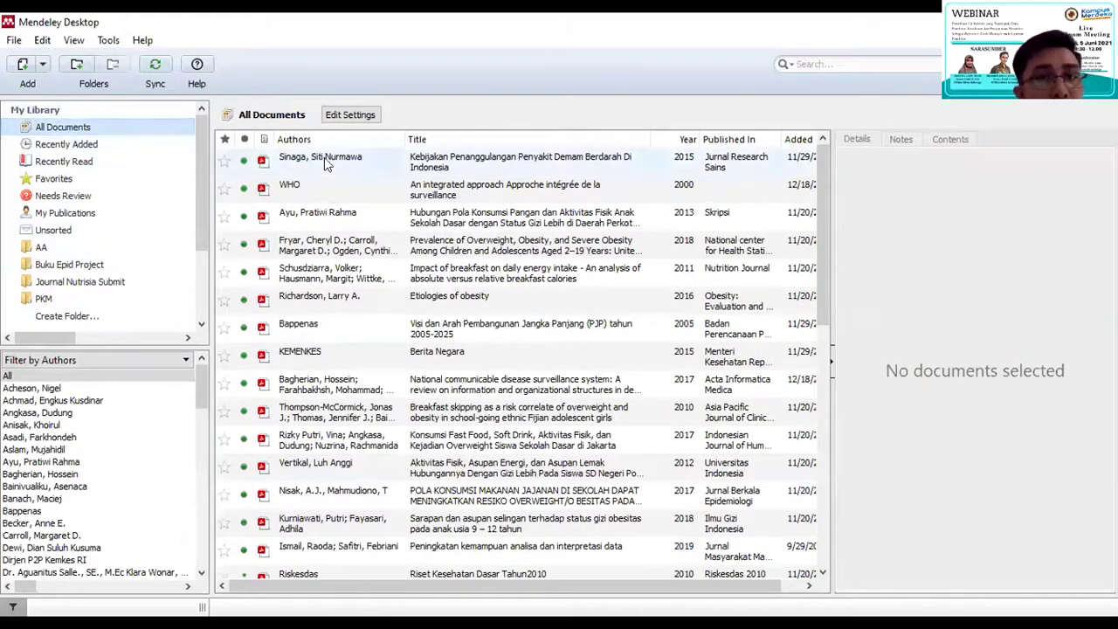
click(324, 162)
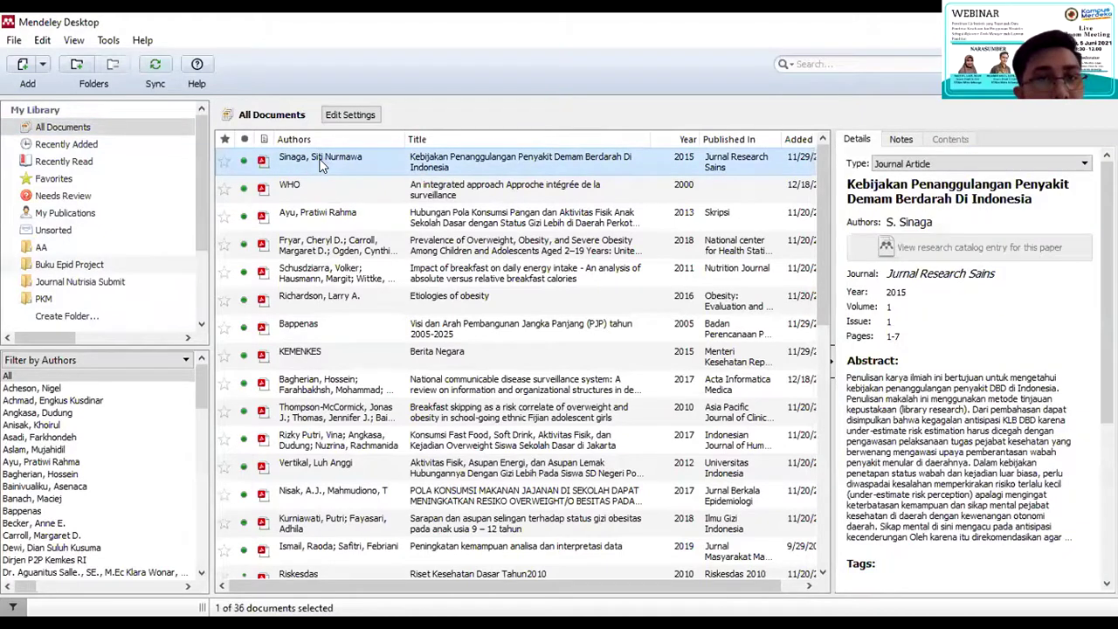
drag(290, 161, 122, 251)
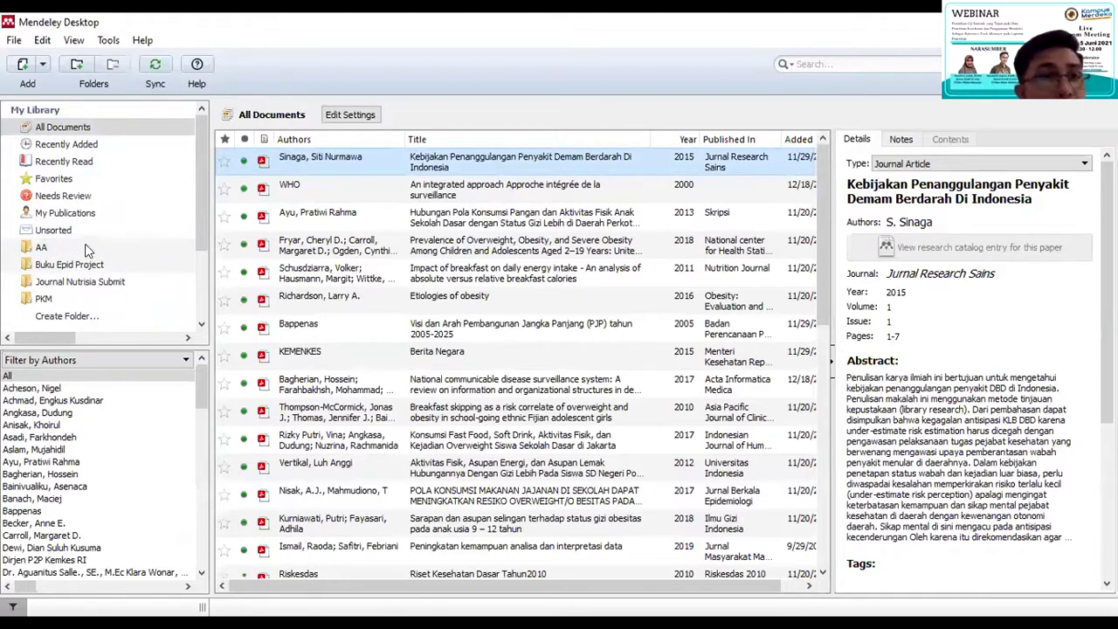
click(87, 249)
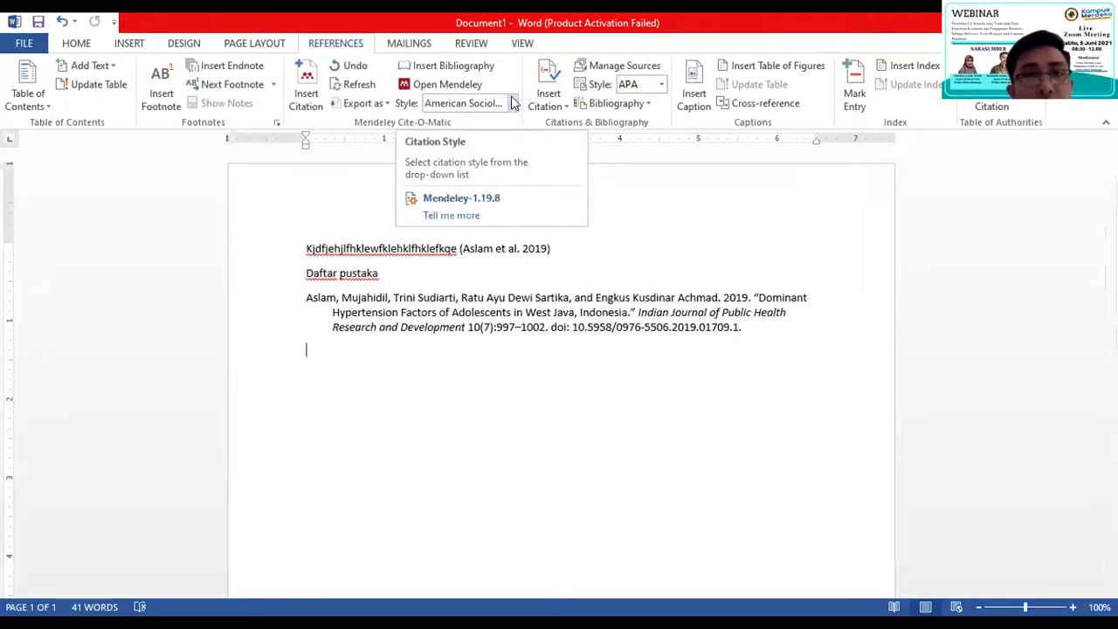
Step: Check the available Mendeley citation styles, including More Styles, and set the document's citation style to Turabian 8th edition (full note)
click(512, 103)
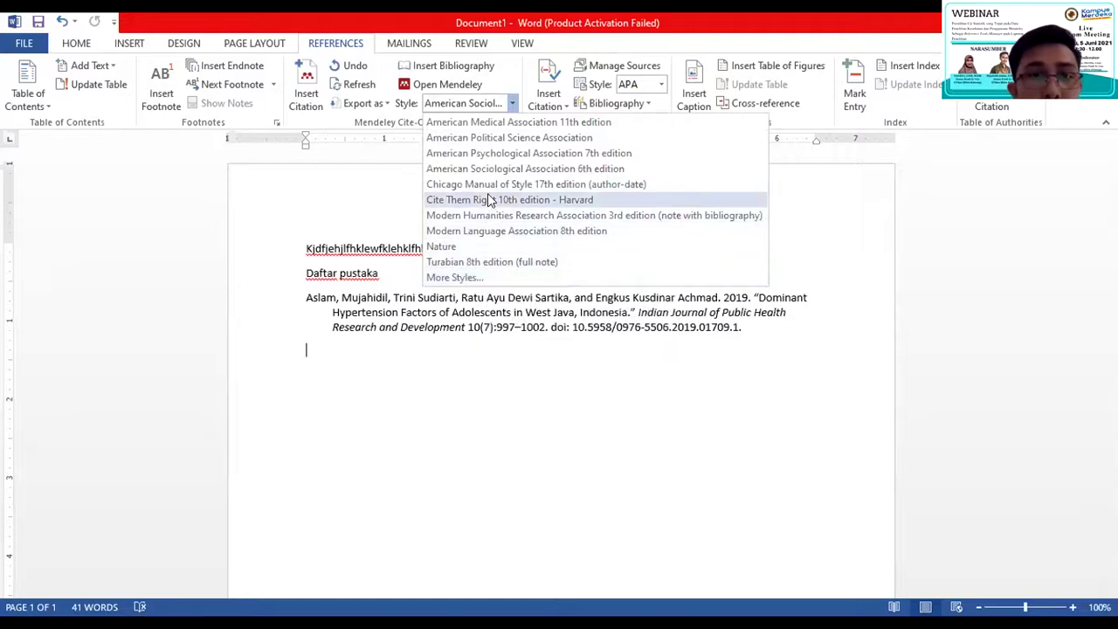
click(479, 278)
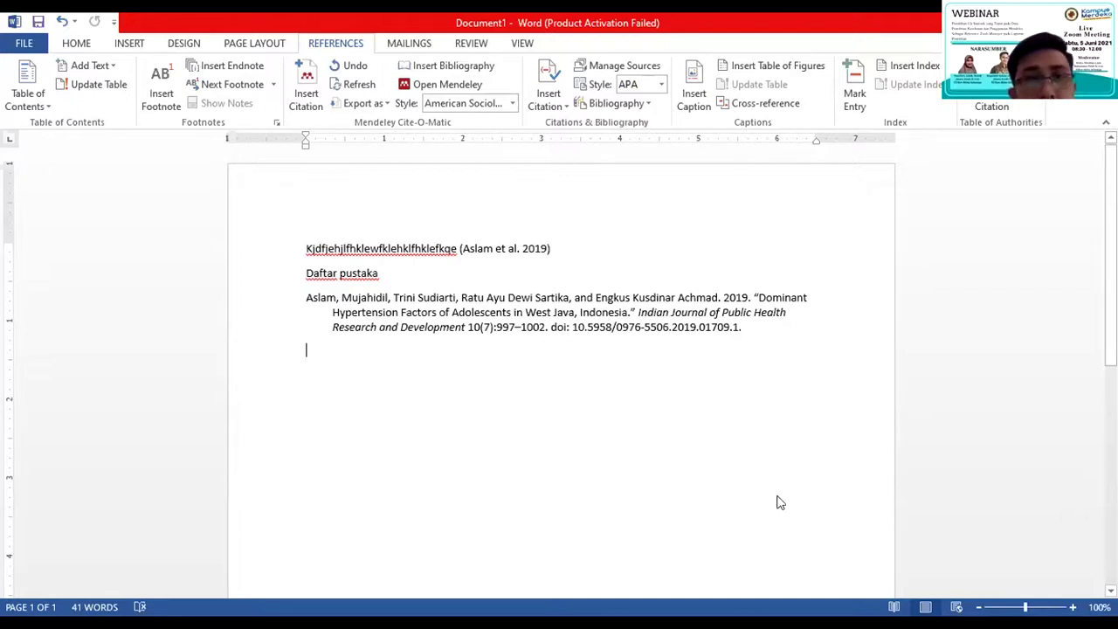
click(514, 103)
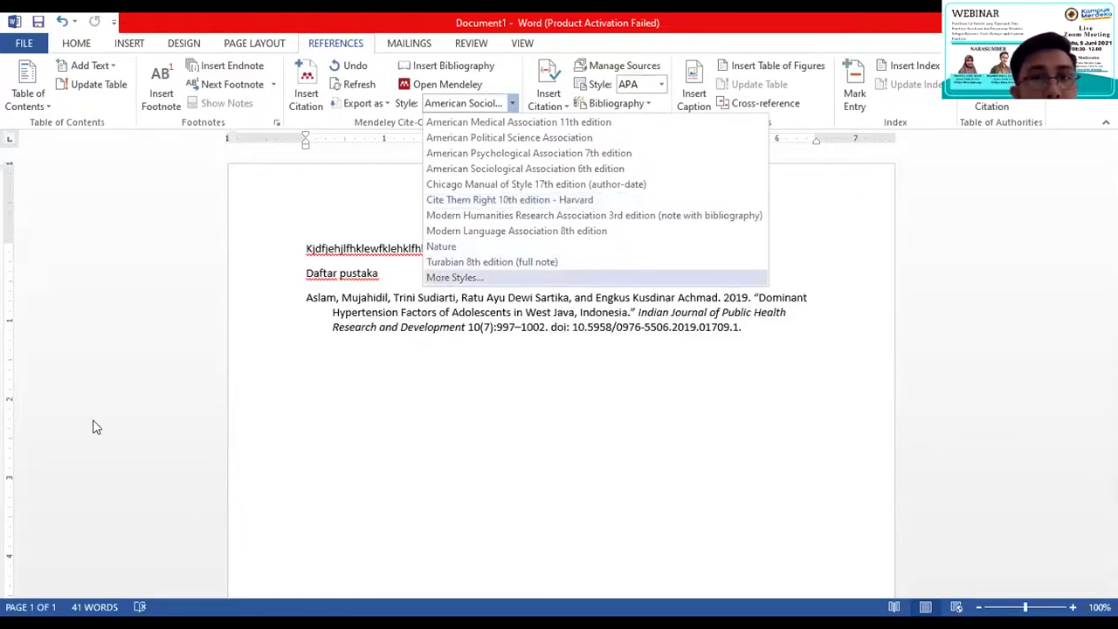
click(486, 262)
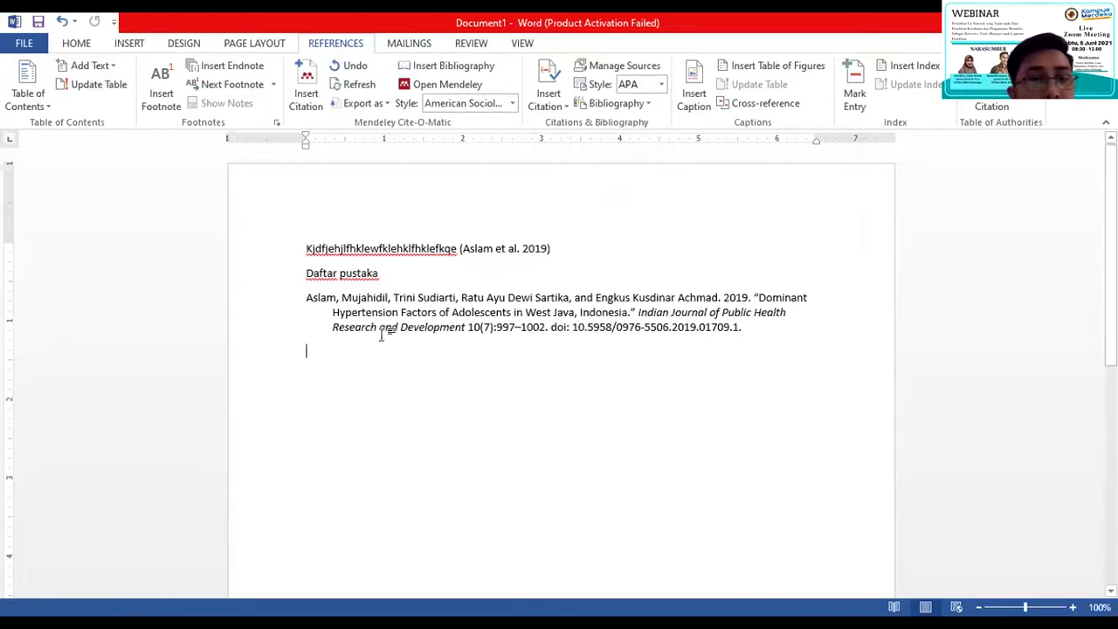
click(513, 102)
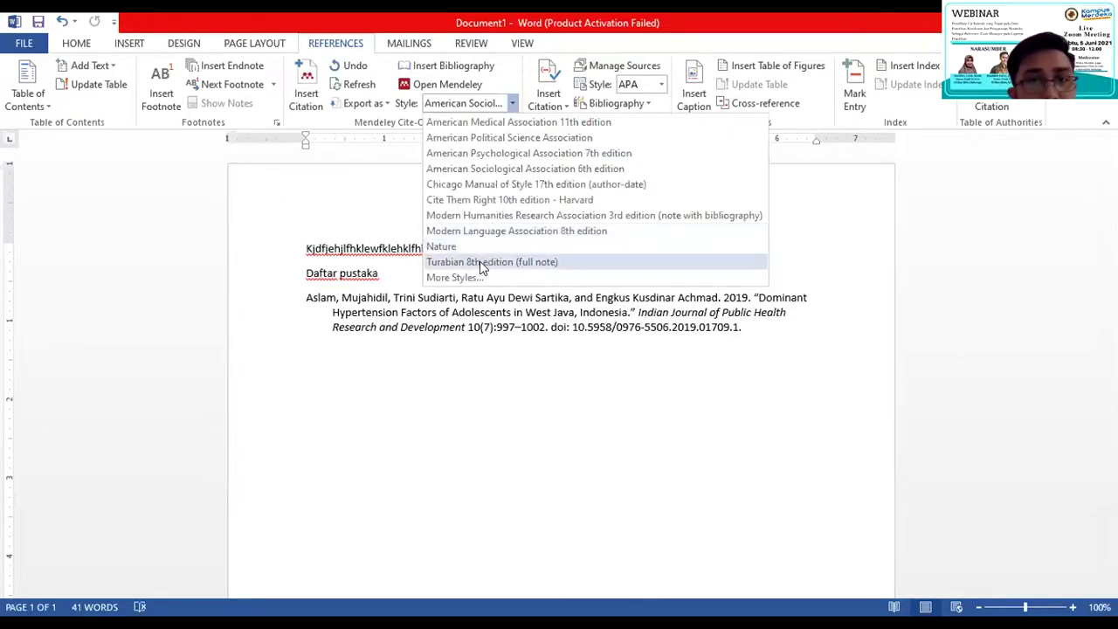
click(483, 262)
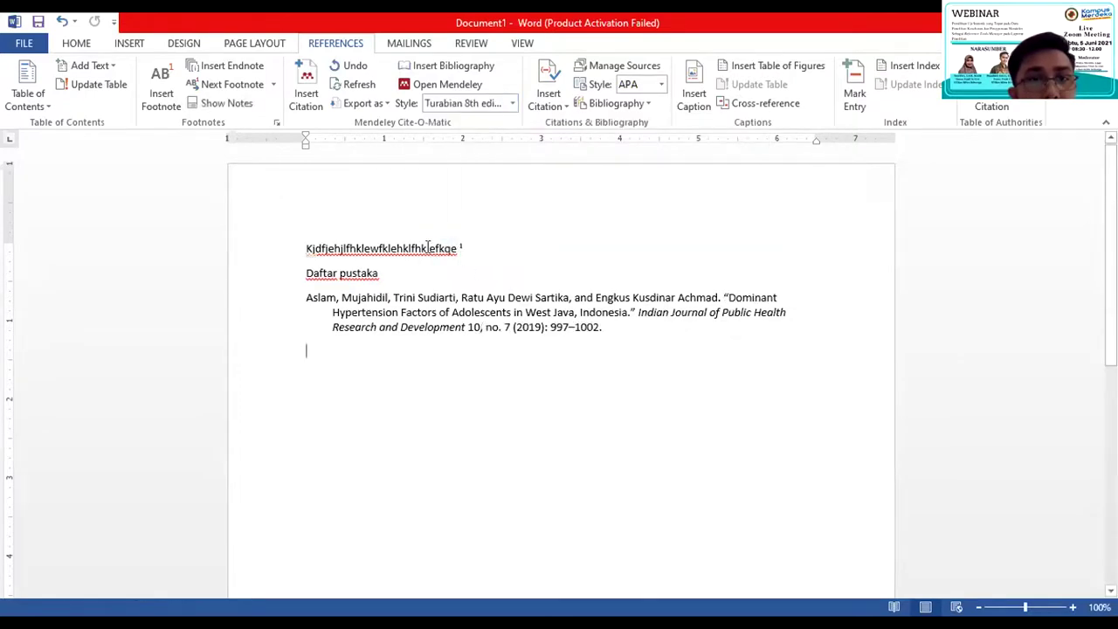
Step: Examine the footnote at the end of the page, its superscript marker in the text, and the bibliography entry under Daftar pustaka, highlighting each
scroll(559, 367, down, 8)
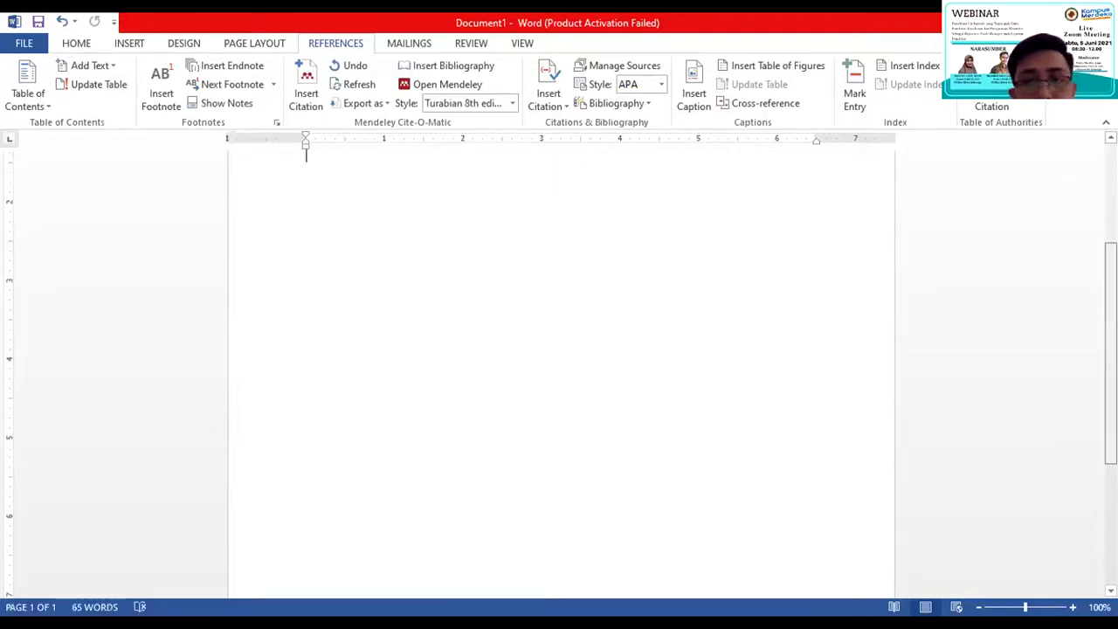
scroll(1084, 423, down, 1)
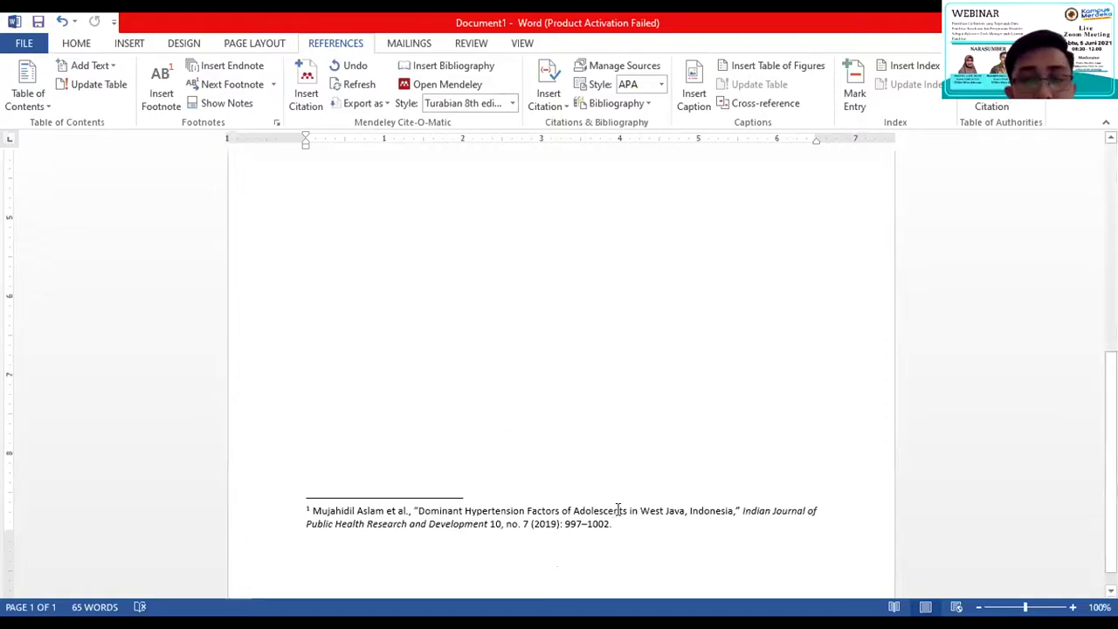
drag(319, 509, 625, 528)
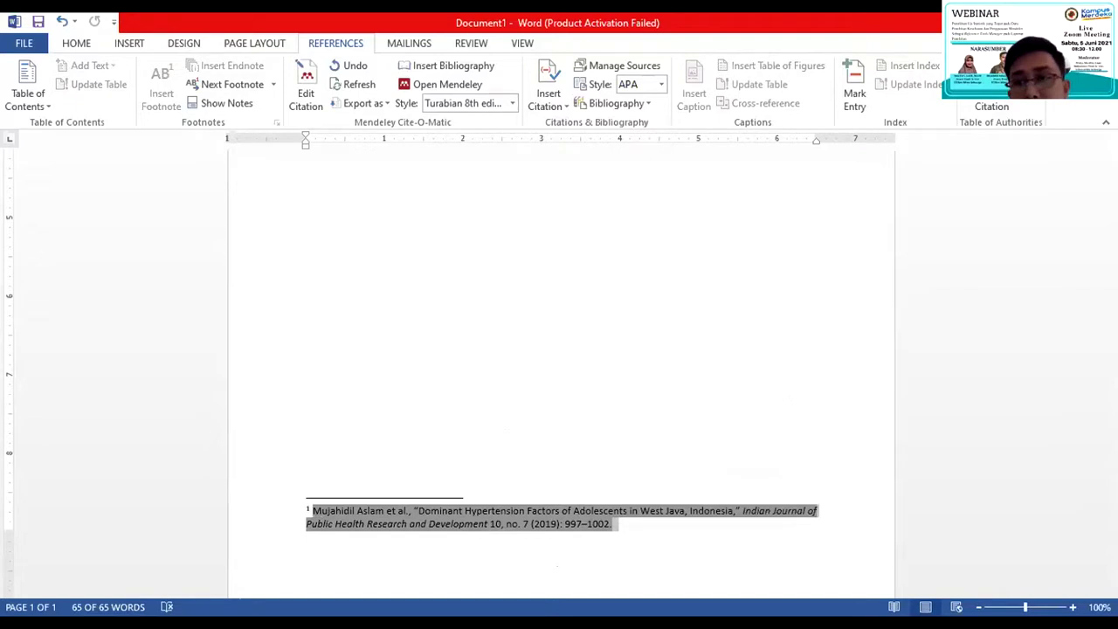
key(ctrl+Home)
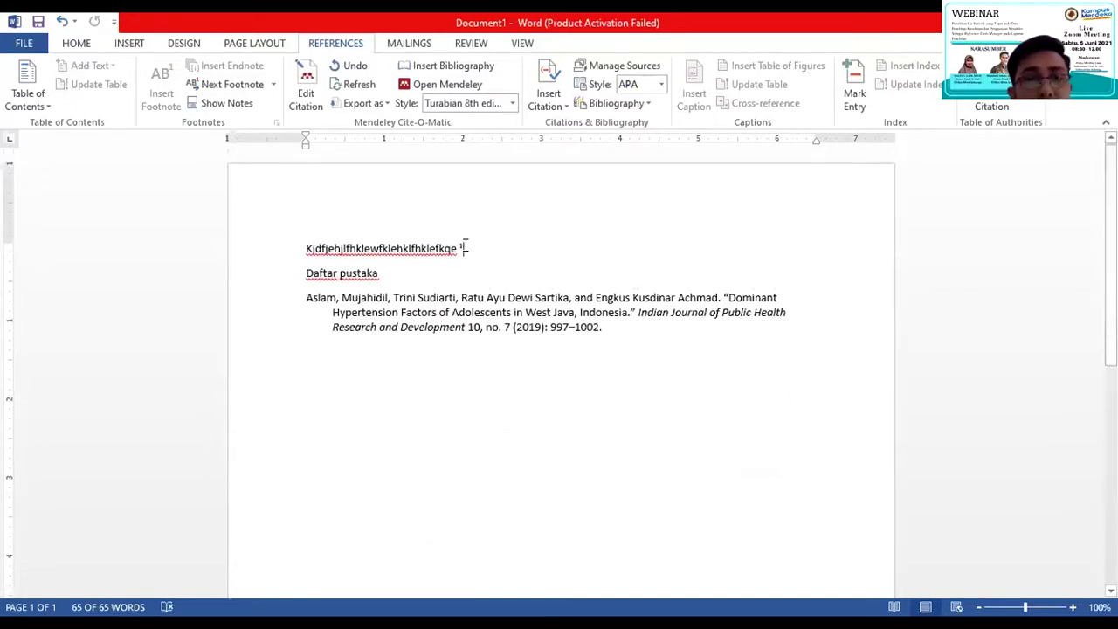
drag(465, 246, 457, 248)
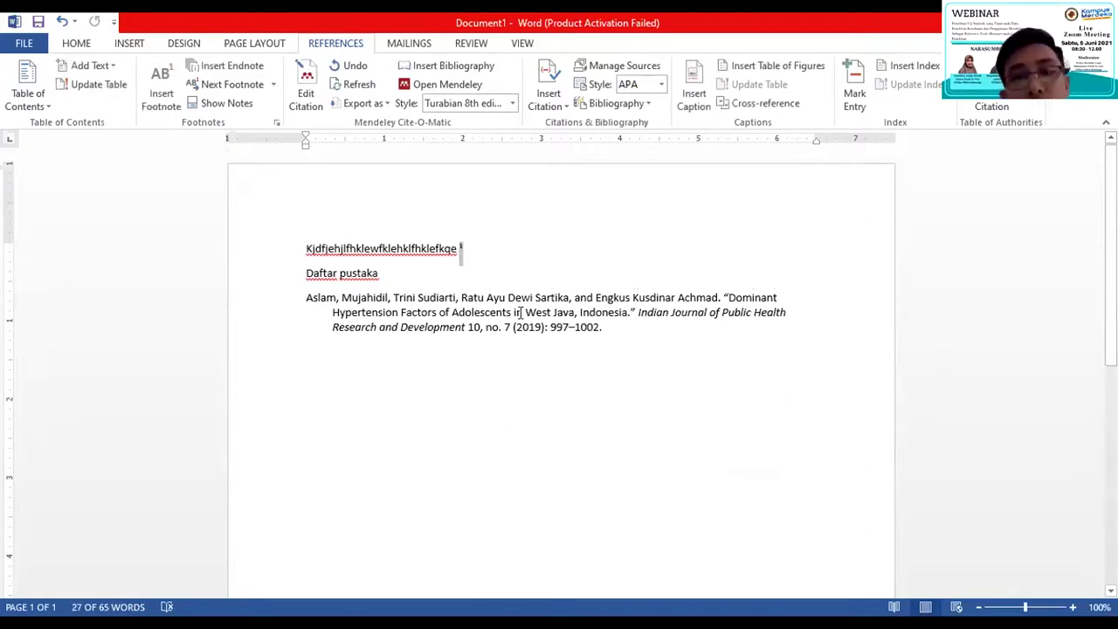
click(305, 300)
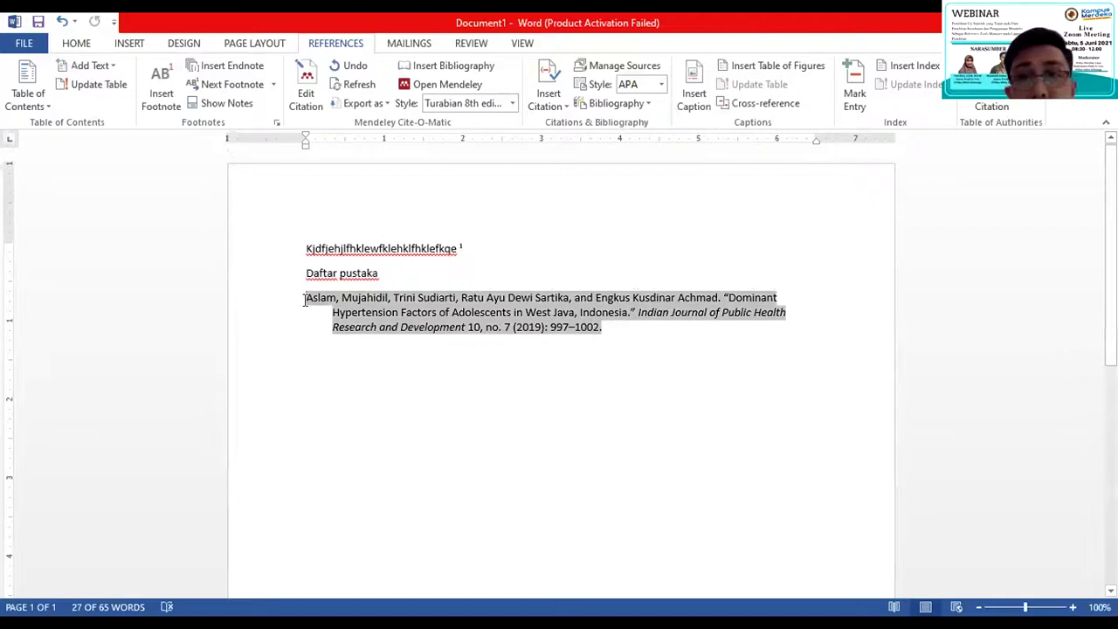